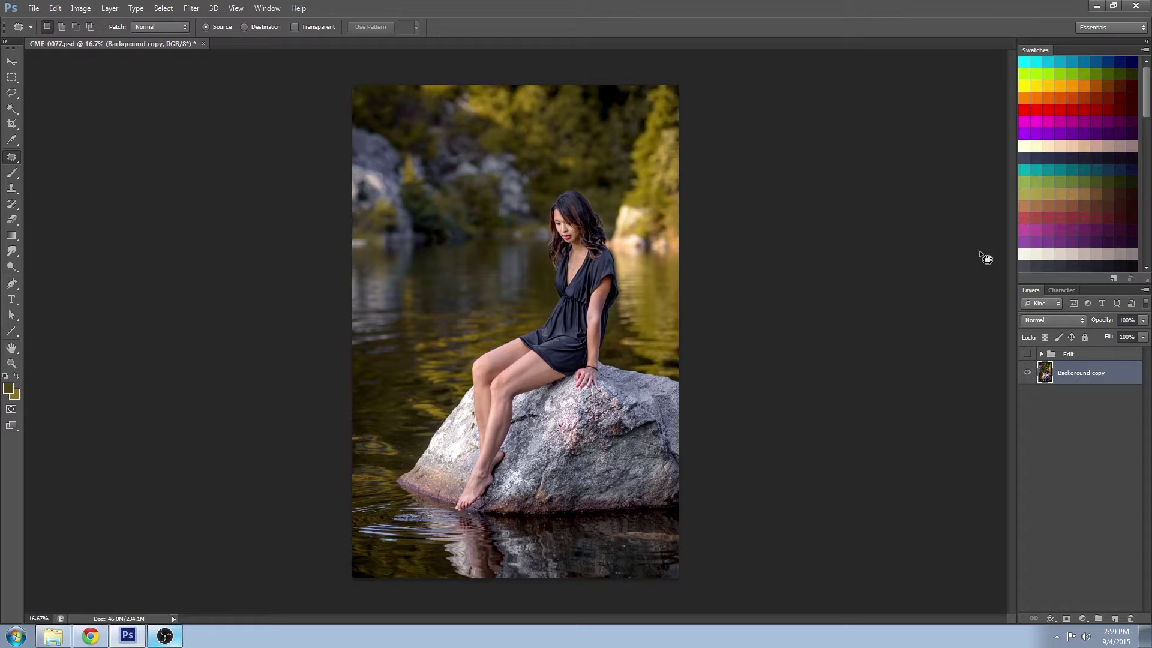
- Toggle the Edit group on and off to compare, leave it hidden, and duplicate Background copy as Background copy 2
{"action": "left_click", "coordinate": [1026, 355]}
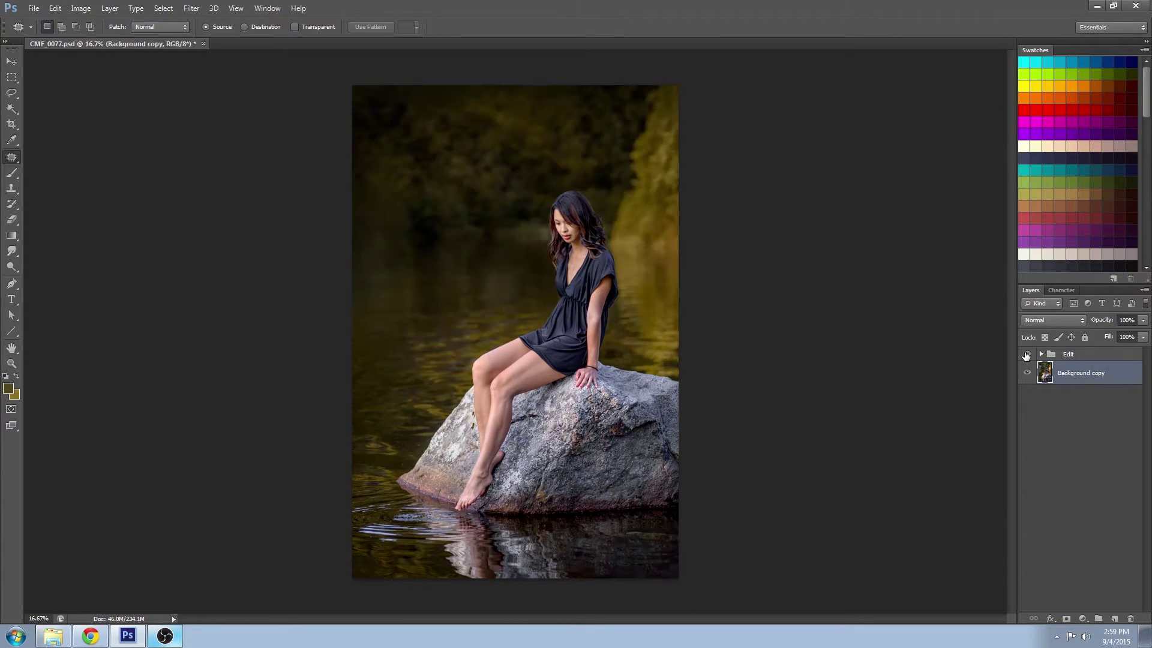
{"action": "left_click", "coordinate": [1026, 355]}
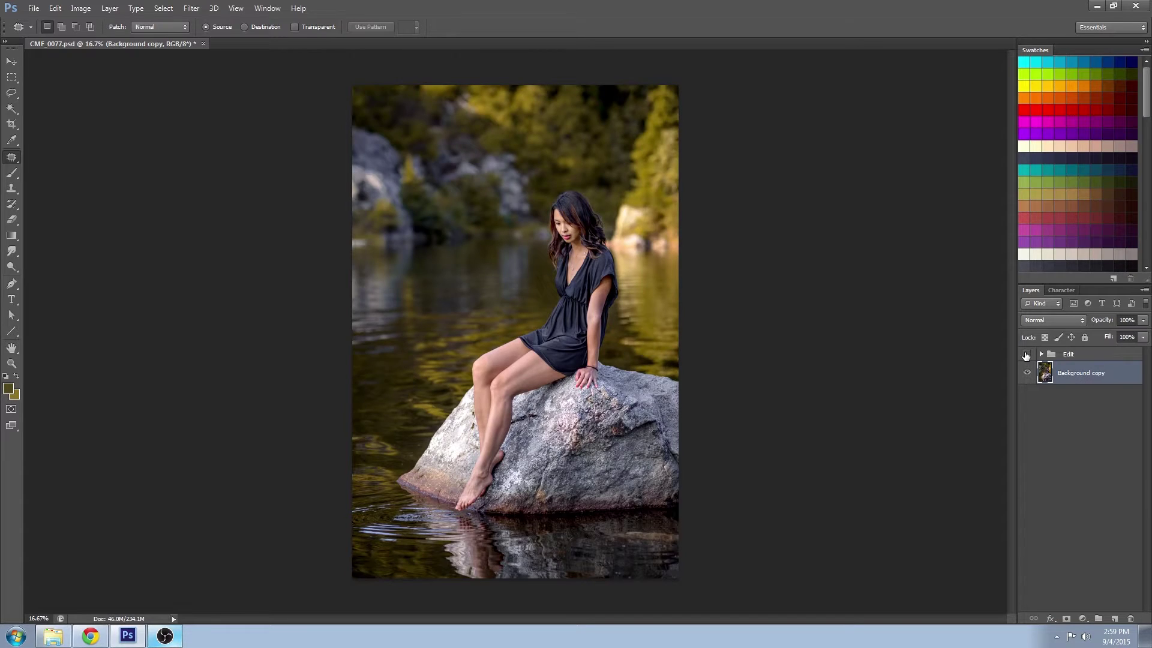
{"action": "left_click", "coordinate": [1026, 355]}
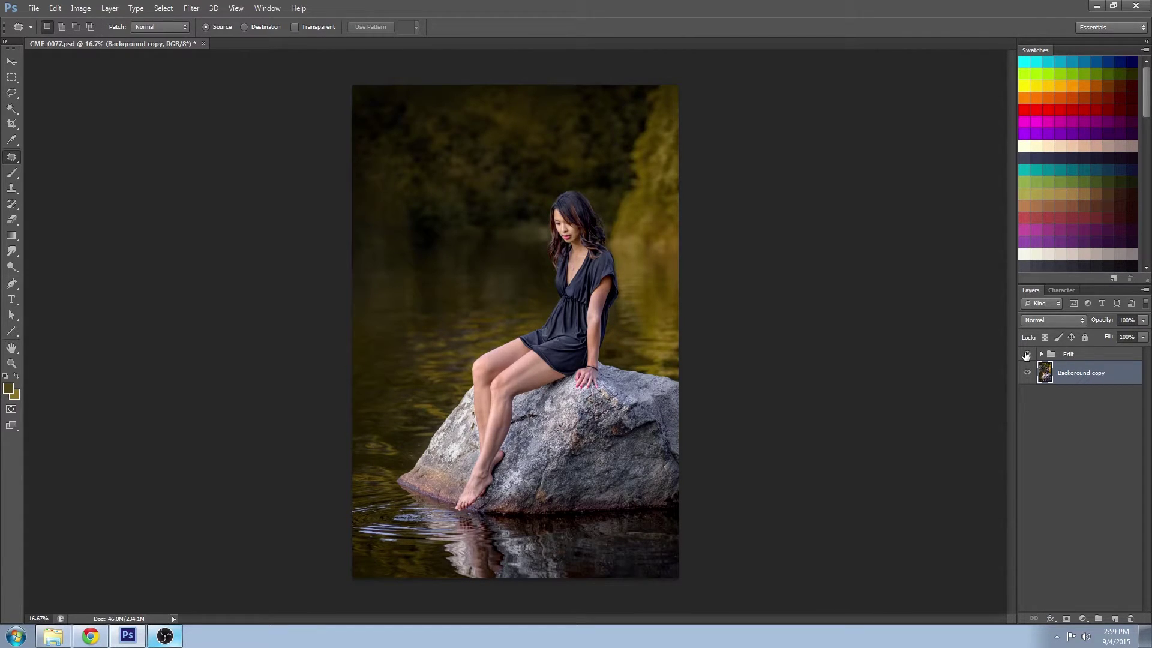
{"action": "left_click", "coordinate": [1025, 355]}
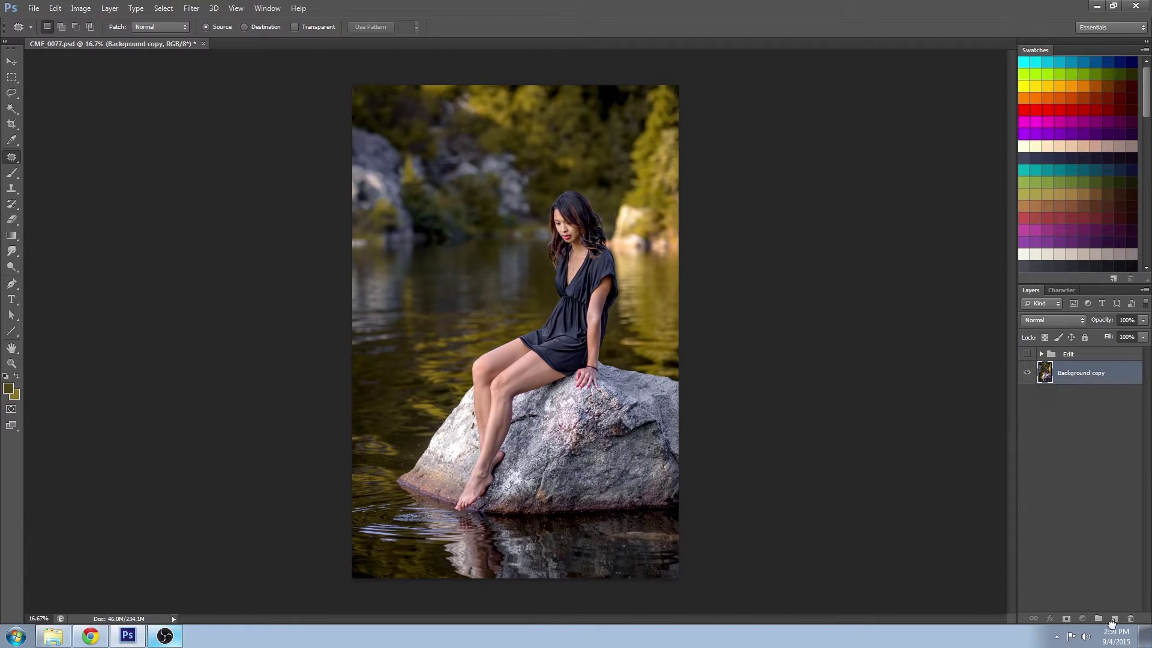
{"action": "left_click_drag", "start_coordinate": [1111, 619], "coordinate": [1113, 619]}
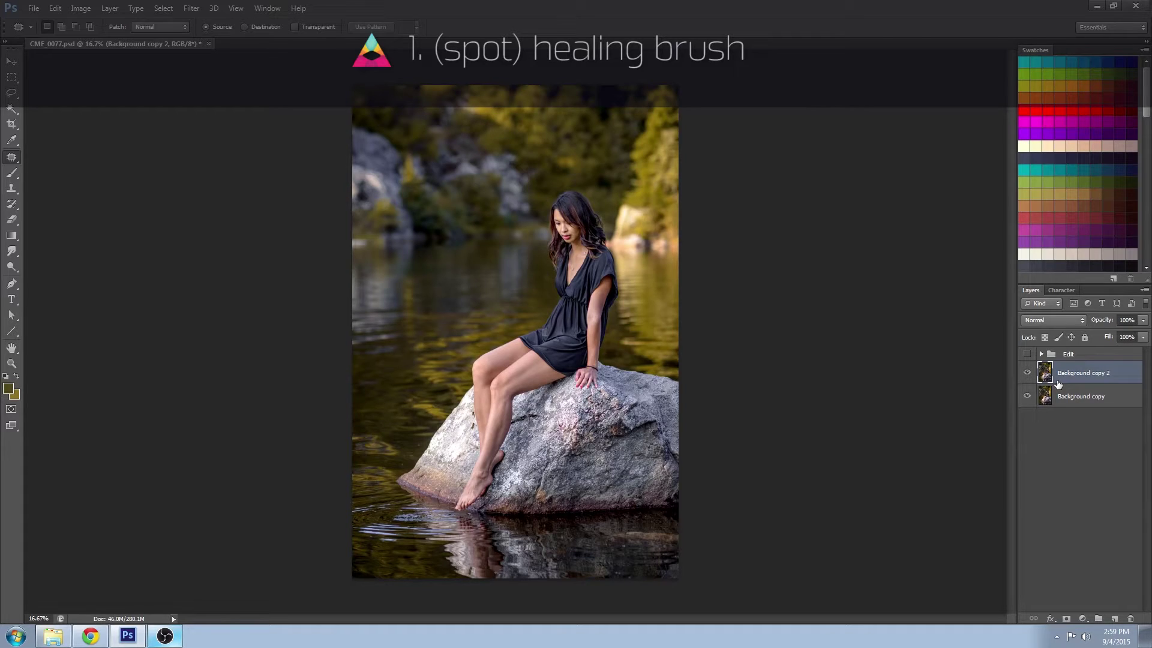
- Switch to the Spot Healing Brush at size 300 and heal the bright rock at the waterline
{"action": "right_click", "coordinate": [12, 158]}
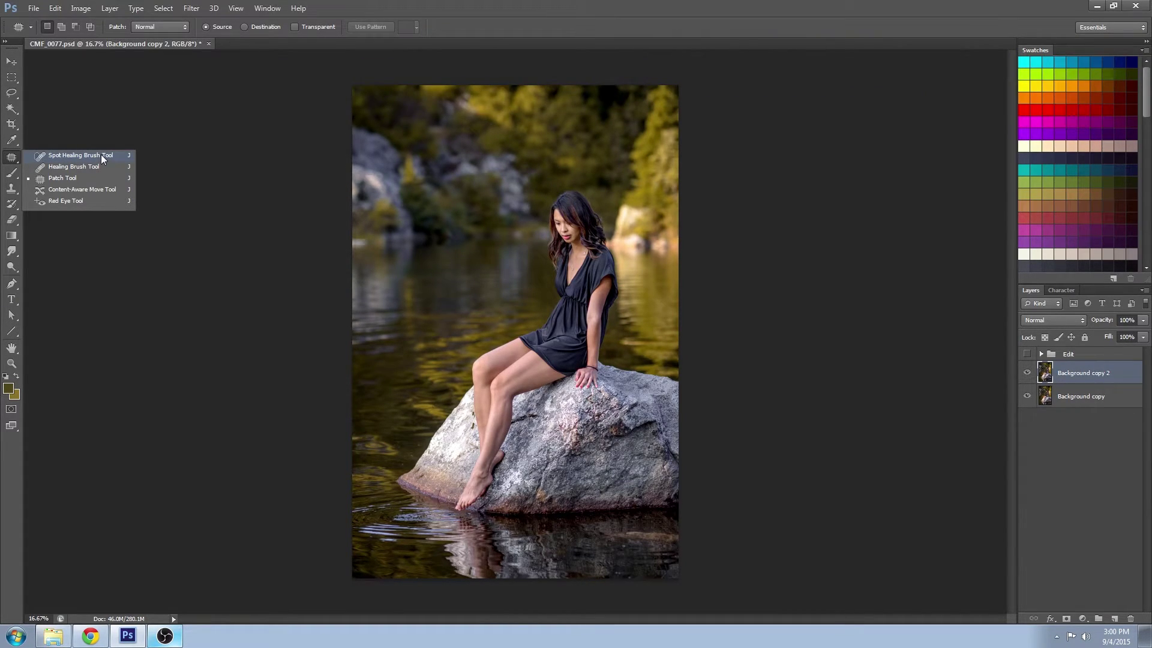
{"action": "left_click", "coordinate": [100, 155]}
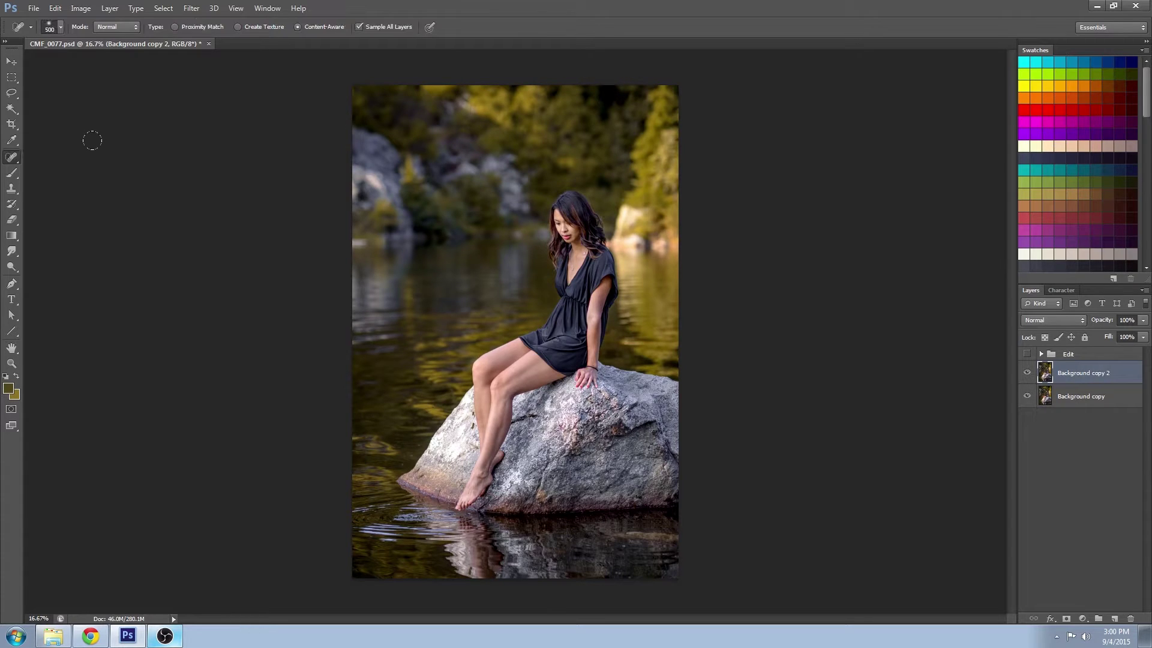
{"action": "key", "text": "bracketleft"}
{"action": "key", "text": "bracketleft"}
{"action": "key", "text": "bracketleft"}
{"action": "left_click", "coordinate": [636, 244]}
- Zoom to 33.3% and spot-heal blemishes on the rock, background trees and grey rocks
{"action": "left_click", "coordinate": [11, 363]}
{"action": "left_click", "coordinate": [660, 241]}
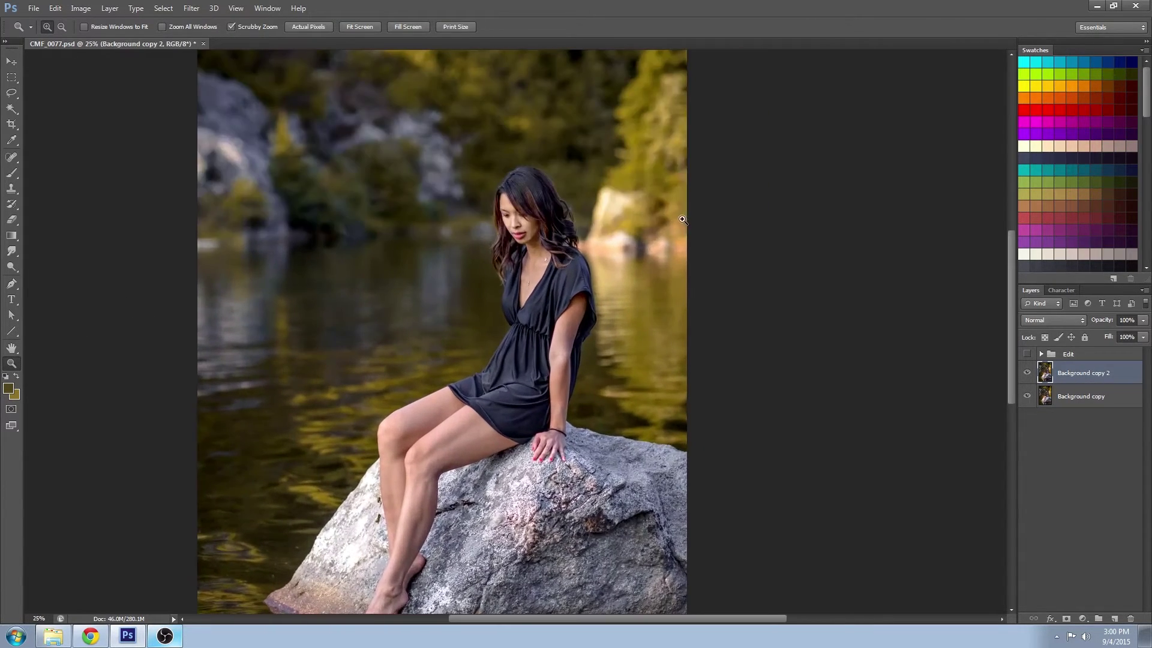
{"action": "left_click", "coordinate": [11, 157]}
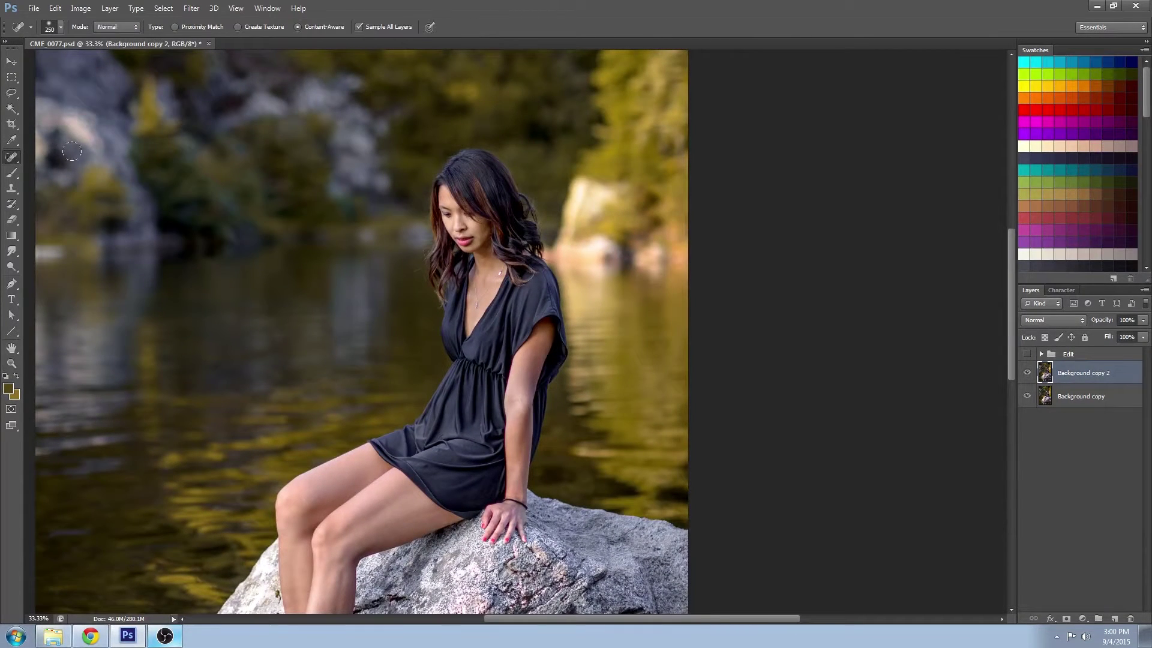
{"action": "left_click_drag", "start_coordinate": [604, 239], "coordinate": [597, 256]}
{"action": "left_click_drag", "start_coordinate": [603, 255], "coordinate": [608, 254]}
{"action": "left_click_drag", "start_coordinate": [636, 205], "coordinate": [651, 192]}
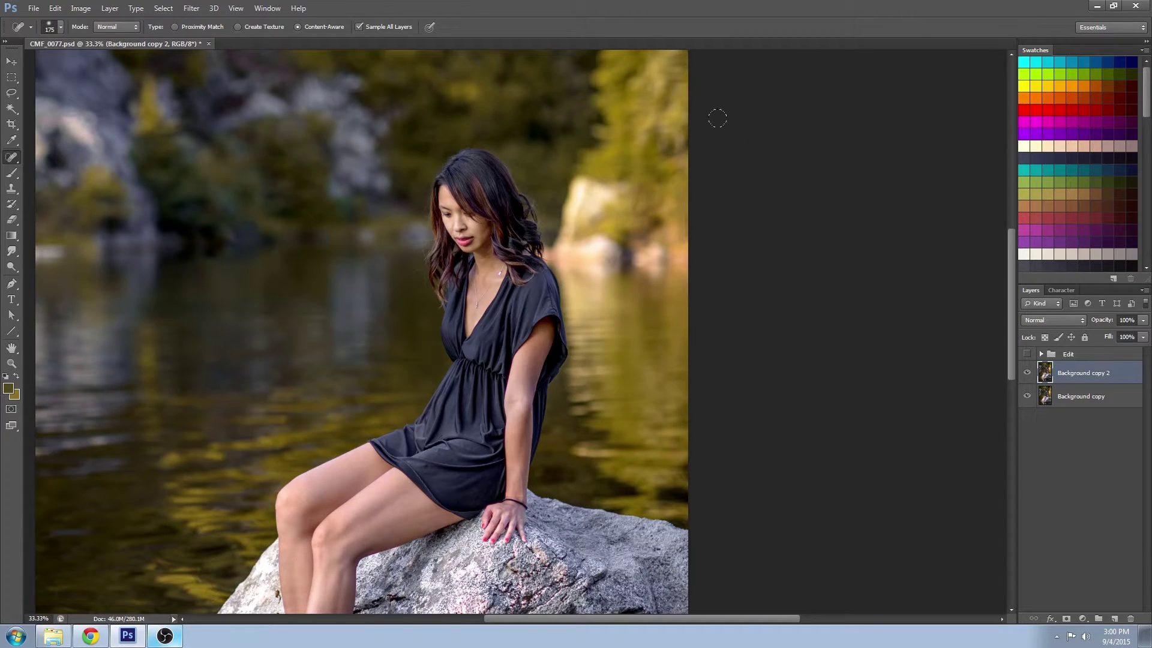
{"action": "left_click_drag", "start_coordinate": [658, 145], "coordinate": [668, 146]}
{"action": "left_click_drag", "start_coordinate": [612, 173], "coordinate": [626, 183]}
{"action": "left_click_drag", "start_coordinate": [354, 150], "coordinate": [345, 144]}
{"action": "left_click_drag", "start_coordinate": [632, 316], "coordinate": [718, 416]}
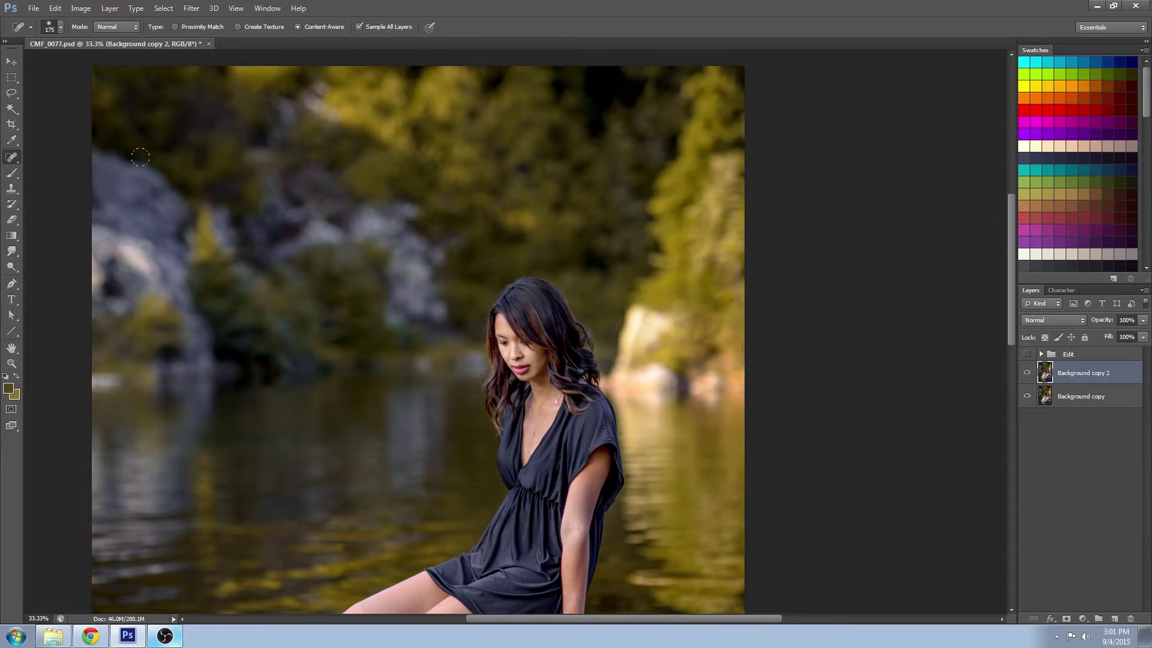
- With the Healing Brush at size 150, sample clean foliage and paint over upper background distractions
{"action": "right_click", "coordinate": [12, 158]}
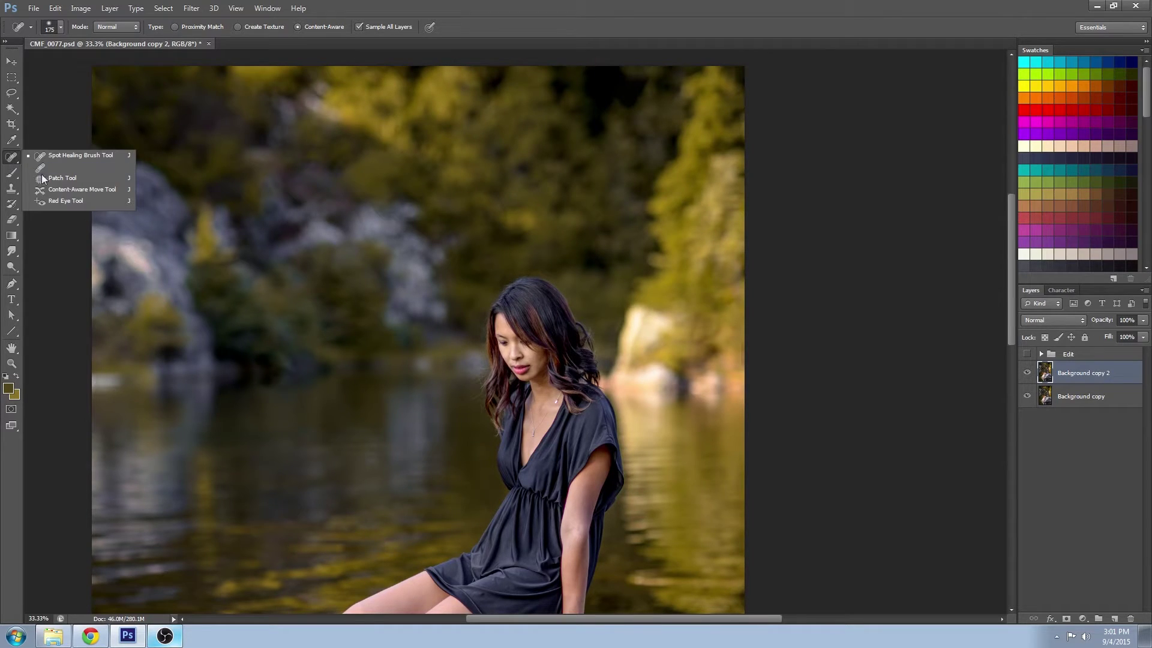
{"action": "left_click", "coordinate": [89, 173]}
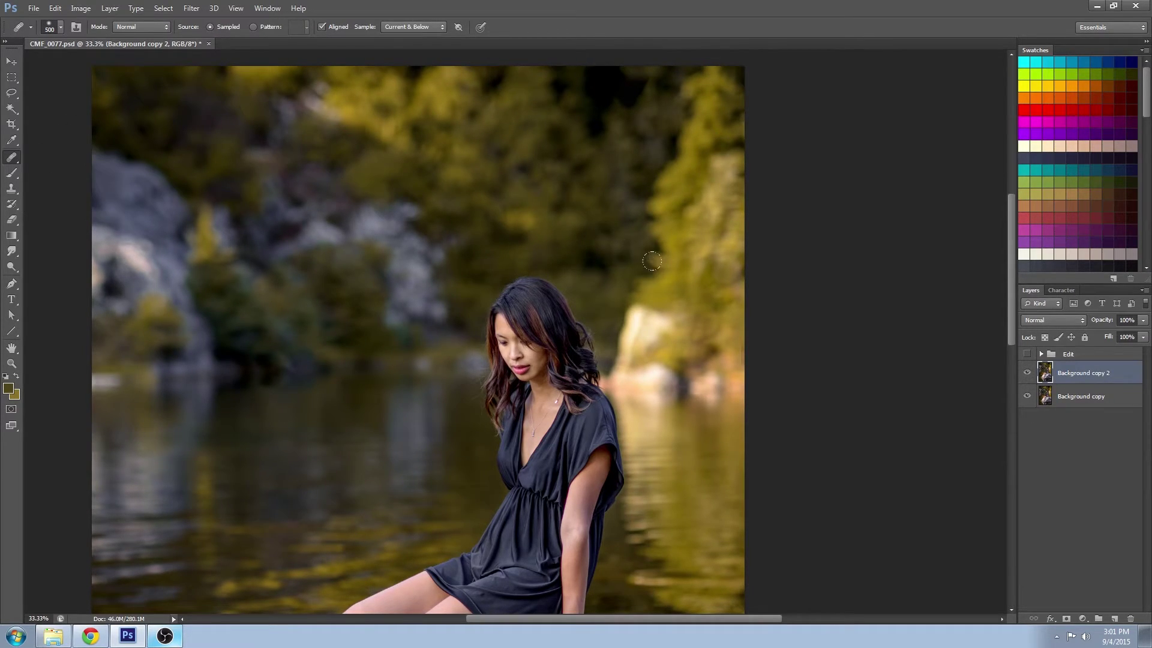
{"action": "key", "text": "bracketleft"}
{"action": "key", "text": "bracketleft"}
{"action": "key", "text": "bracketleft"}
{"action": "key", "text": "bracketleft"}
{"action": "key", "text": "bracketleft"}
{"action": "key", "text": "bracketleft"}
{"action": "left_click", "coordinate": [700, 231], "text": "alt"}
{"action": "left_click_drag", "start_coordinate": [679, 220], "coordinate": [690, 197]}
{"action": "left_click_drag", "start_coordinate": [706, 133], "coordinate": [705, 124]}
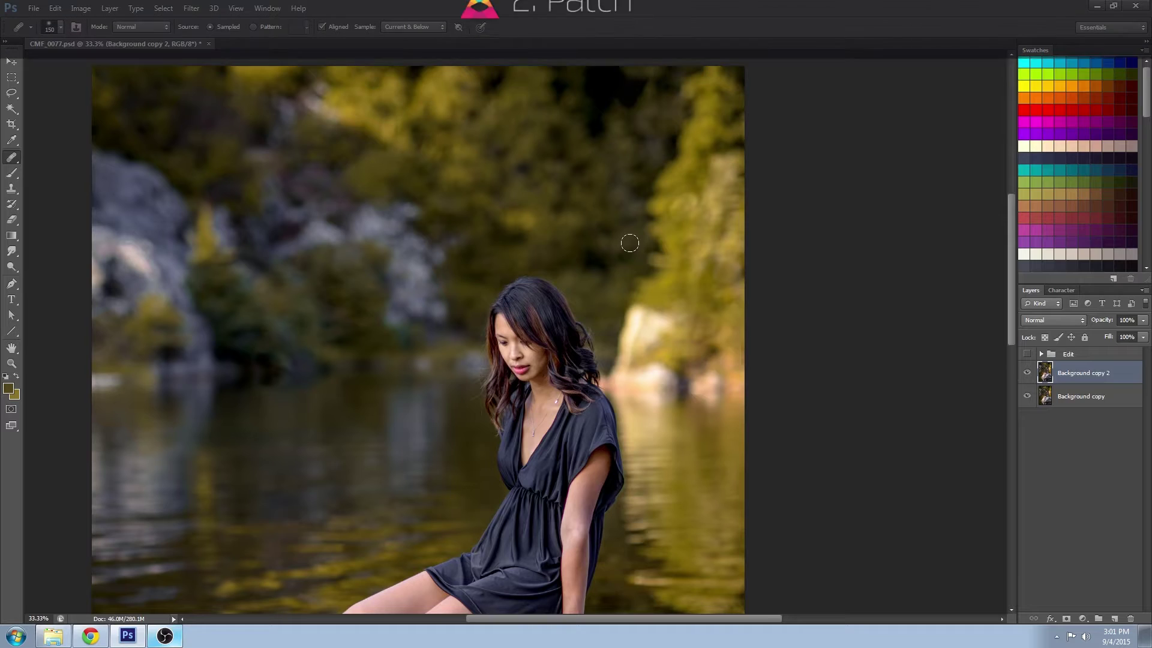
- With the Patch Tool, outline the two grey rock patches in the upper background
{"action": "left_click", "coordinate": [12, 158]}
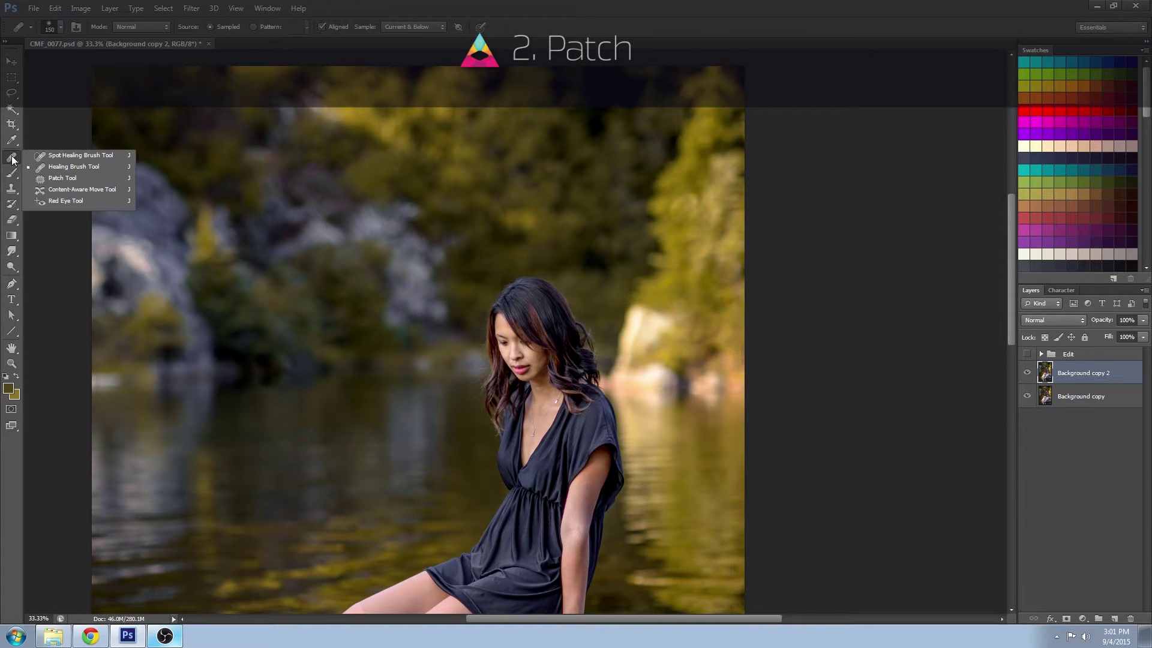
{"action": "left_click", "coordinate": [60, 178]}
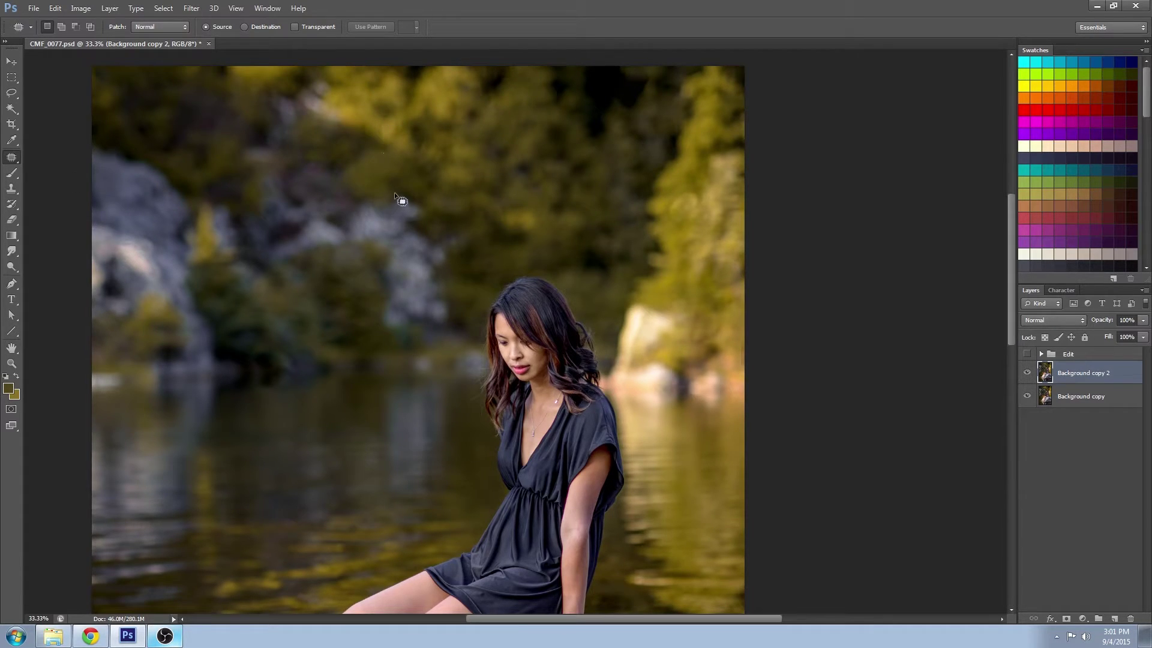
{"action": "mouse_move", "coordinate": [345, 207]}
{"action": "left_mouse_down"}
{"action": "mouse_move", "coordinate": [341, 237]}
{"action": "mouse_move", "coordinate": [382, 257]}
{"action": "mouse_move", "coordinate": [377, 275]}
{"action": "left_mouse_up"}
{"action": "left_click_drag", "start_coordinate": [437, 329], "coordinate": [457, 296]}
{"action": "mouse_move", "coordinate": [470, 235]}
{"action": "left_mouse_down"}
{"action": "mouse_move", "coordinate": [421, 226]}
{"action": "mouse_move", "coordinate": [433, 215]}
{"action": "mouse_move", "coordinate": [397, 193]}
{"action": "left_mouse_up"}
{"action": "key", "text": "shift"}
{"action": "mouse_move", "coordinate": [332, 98]}
{"action": "left_mouse_down"}
{"action": "mouse_move", "coordinate": [320, 73]}
{"action": "mouse_move", "coordinate": [271, 93]}
{"action": "left_mouse_up"}
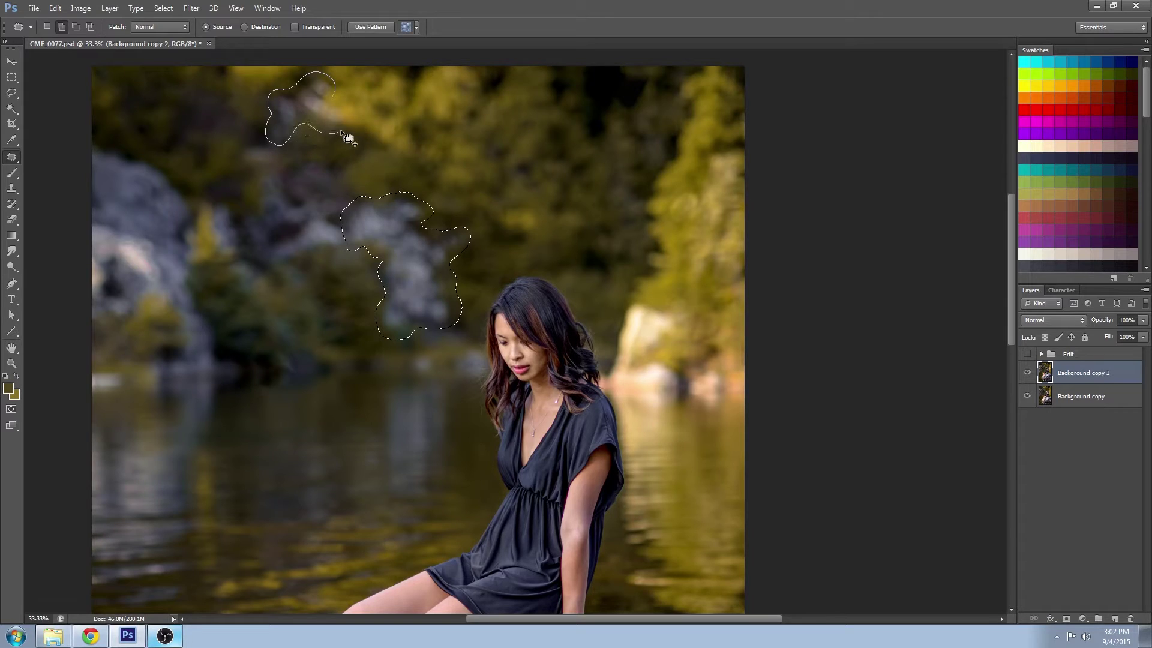
{"action": "left_click_drag", "start_coordinate": [340, 128], "coordinate": [334, 96]}
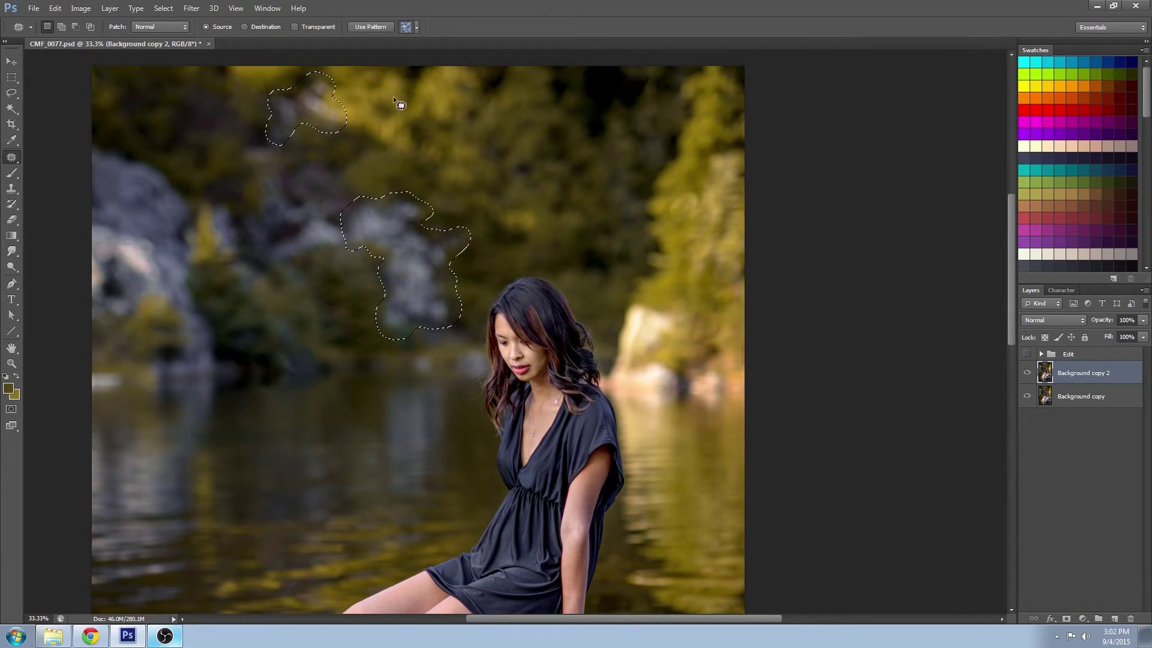
- Drag the patched selection onto matching foliage and deselect
{"action": "key", "text": "alt"}
{"action": "left_click_drag", "start_coordinate": [416, 280], "coordinate": [438, 241]}
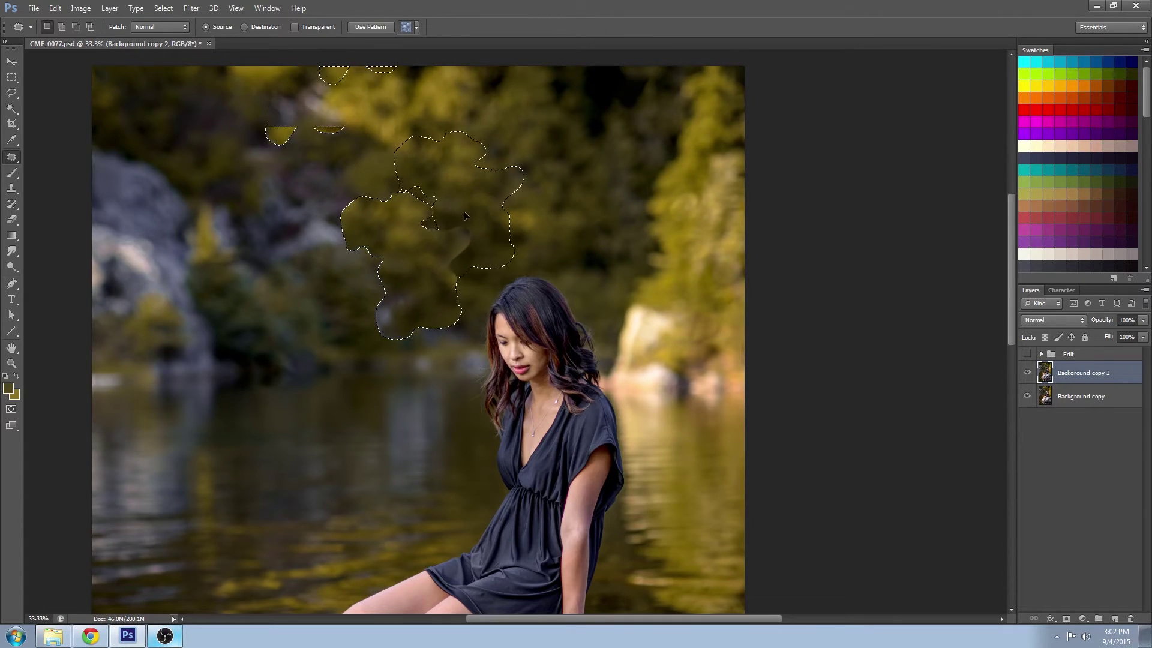
{"action": "left_click_drag", "start_coordinate": [465, 216], "coordinate": [518, 208]}
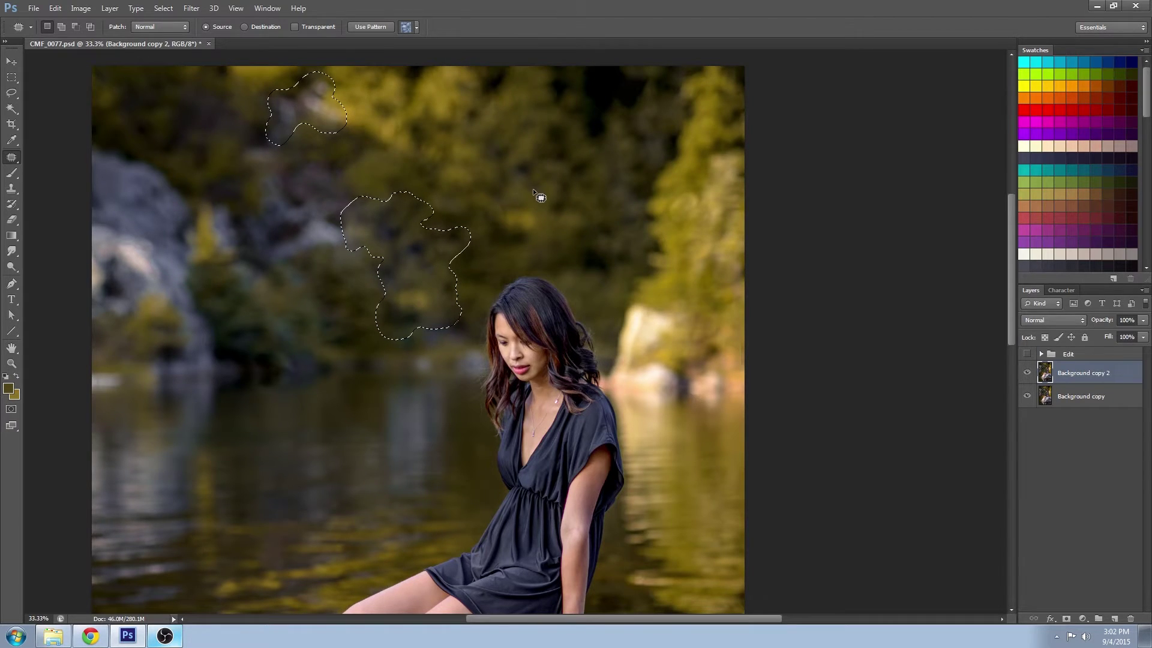
{"action": "key", "text": "ctrl+d"}
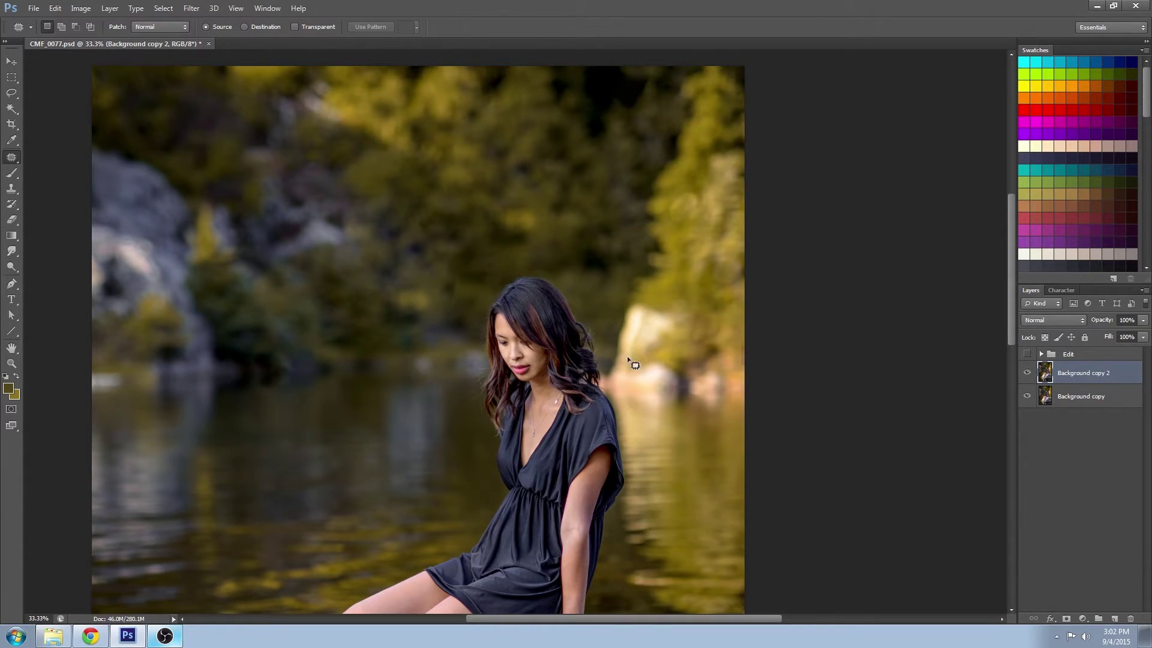
- Patch a circular area of water left of her legs with rock texture, then deselect
{"action": "left_click_drag", "start_coordinate": [499, 543], "coordinate": [500, 476]}
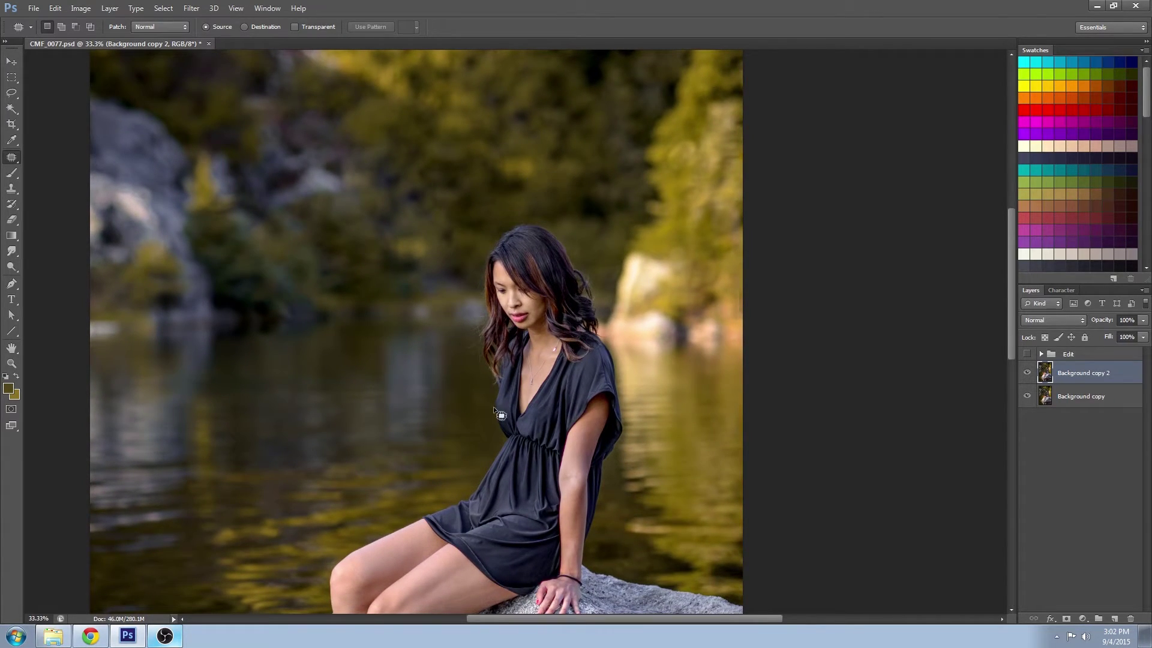
{"action": "left_click_drag", "start_coordinate": [568, 559], "coordinate": [689, 150]}
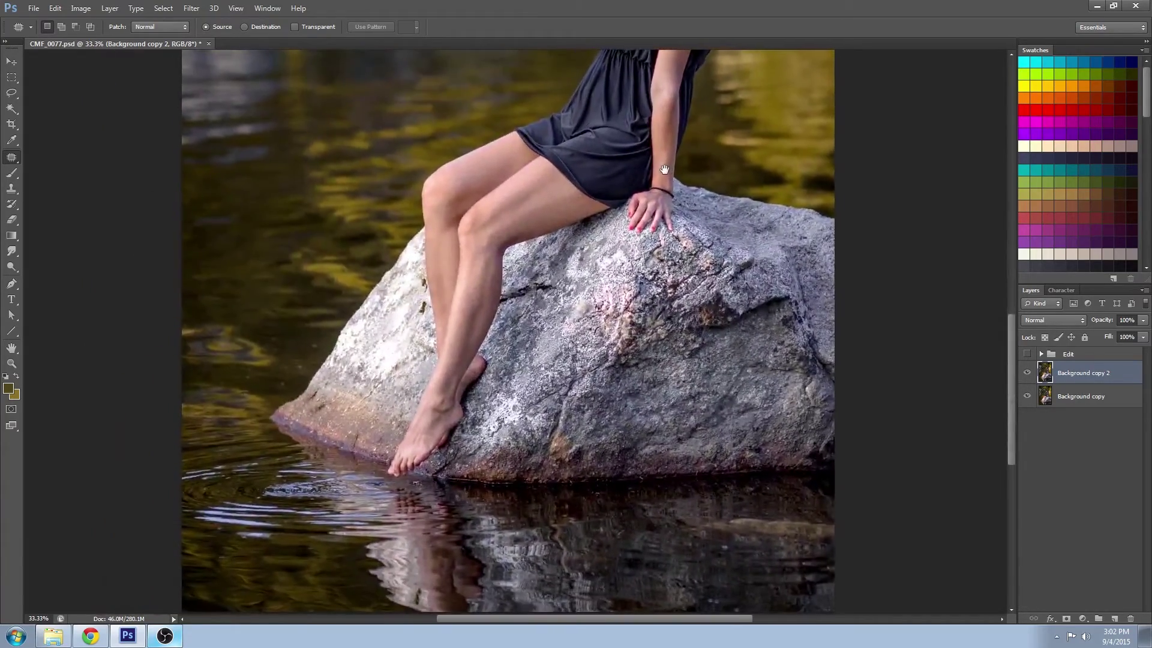
{"action": "left_click_drag", "start_coordinate": [599, 273], "coordinate": [614, 388]}
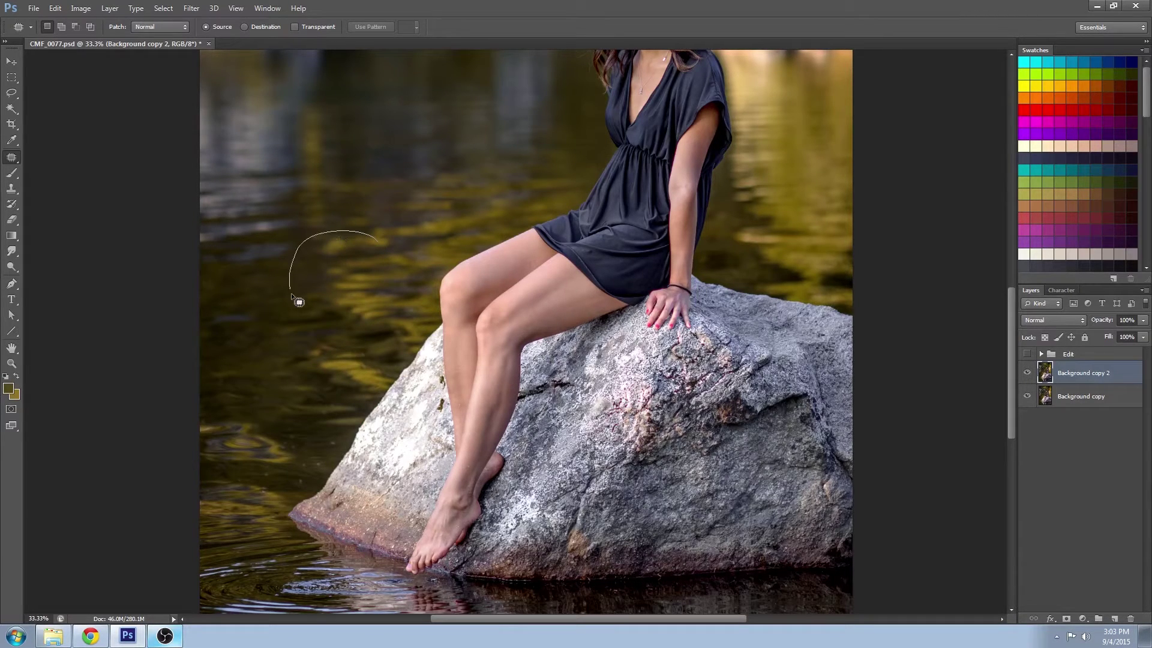
{"action": "left_click_drag", "start_coordinate": [398, 303], "coordinate": [382, 239]}
{"action": "mouse_move", "coordinate": [347, 302]}
{"action": "left_mouse_down"}
{"action": "mouse_move", "coordinate": [430, 316]}
{"action": "mouse_move", "coordinate": [531, 275]}
{"action": "mouse_move", "coordinate": [639, 333]}
{"action": "mouse_move", "coordinate": [721, 421]}
{"action": "mouse_move", "coordinate": [667, 418]}
{"action": "left_mouse_up"}
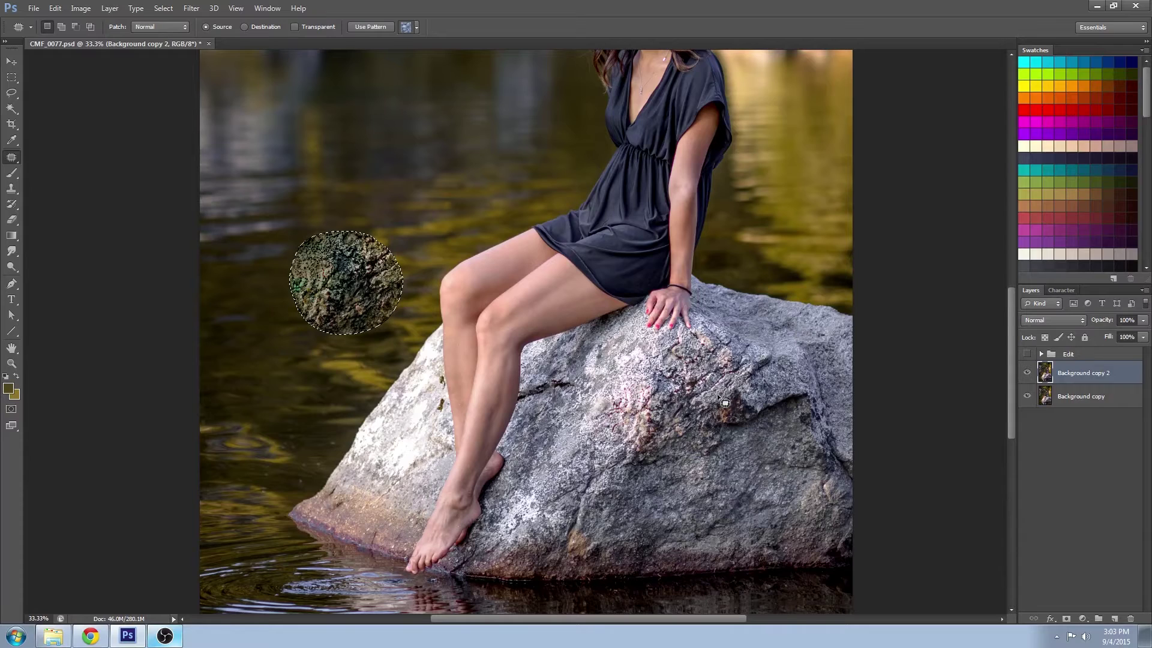
{"action": "key", "text": "ctrl+d"}
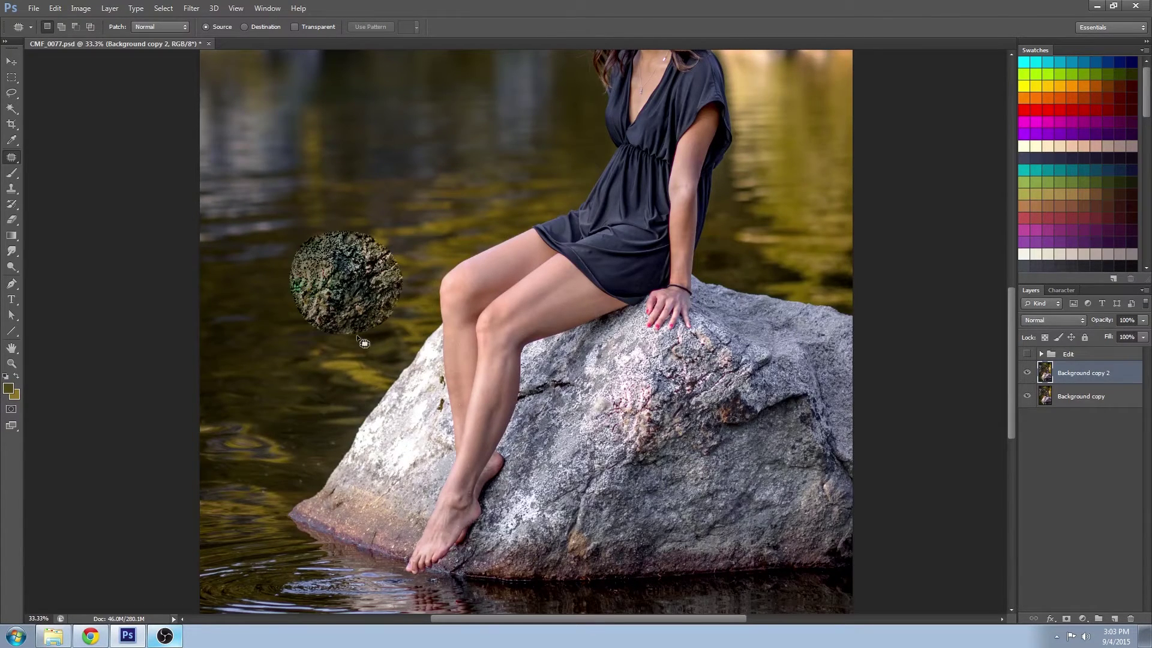
- With the Healing Brush, paint a second rock-texture patch onto the water left of her dress
{"action": "left_click", "coordinate": [12, 158]}
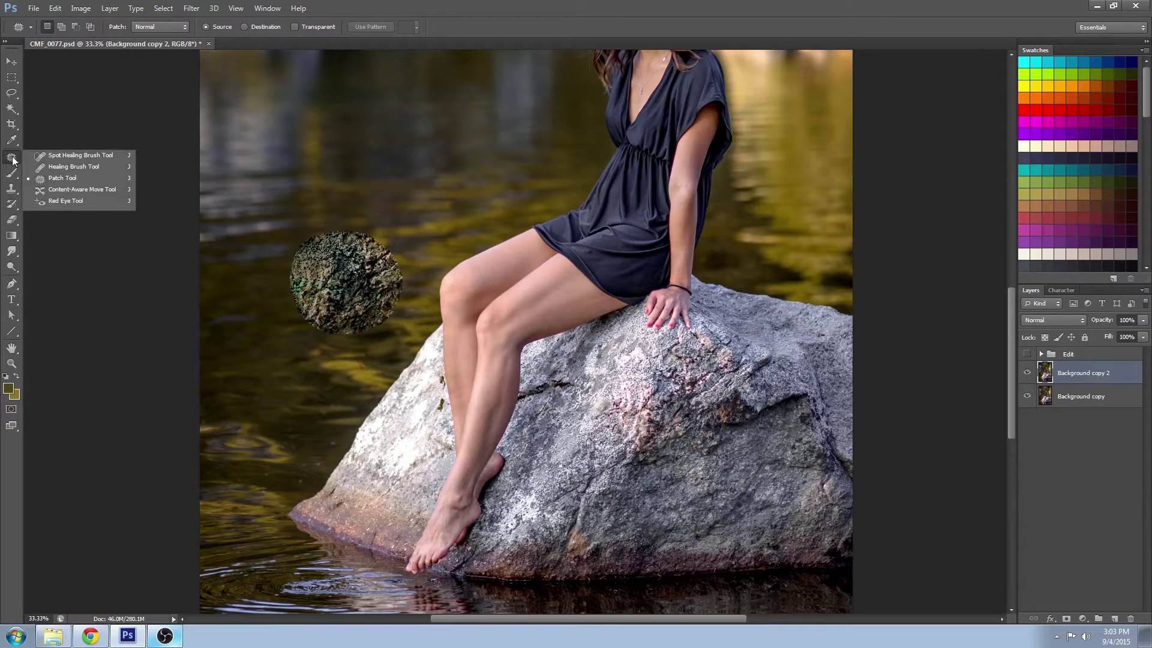
{"action": "left_click", "coordinate": [75, 166]}
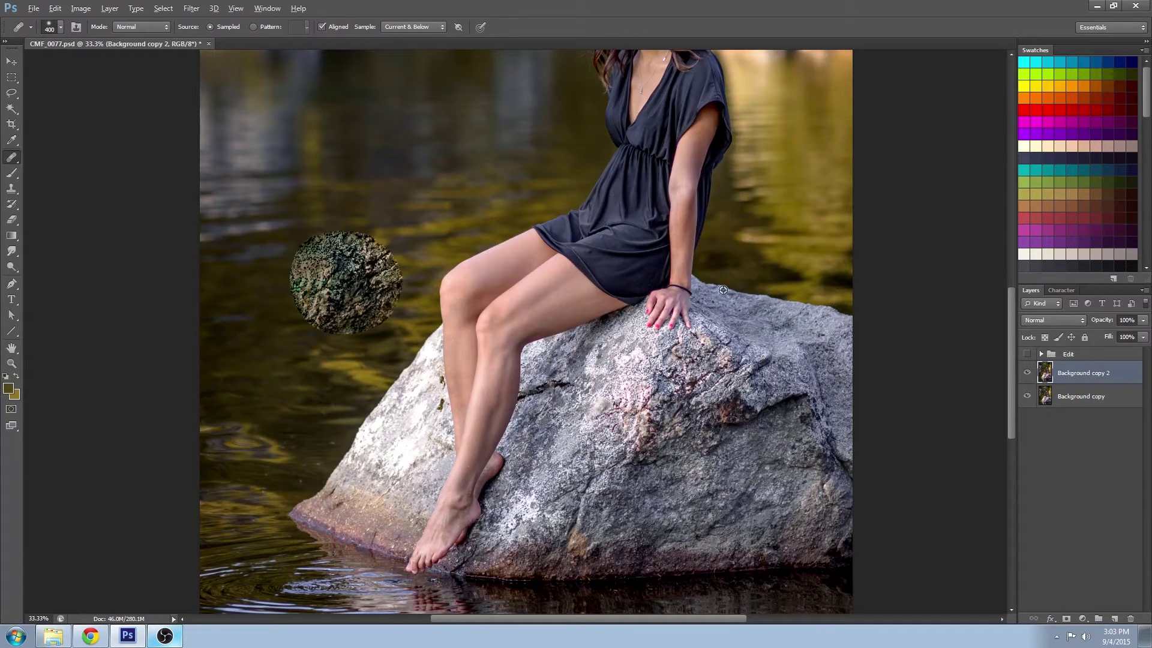
{"action": "left_click_drag", "start_coordinate": [438, 177], "coordinate": [453, 189]}
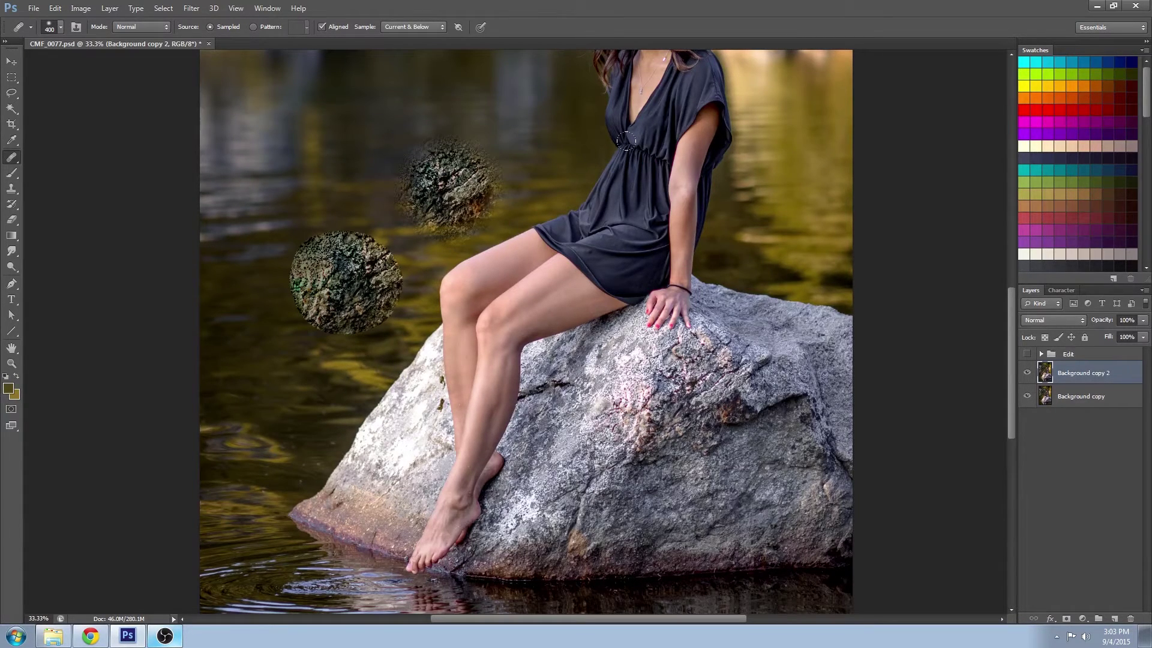
{"action": "left_click", "coordinate": [234, 95]}
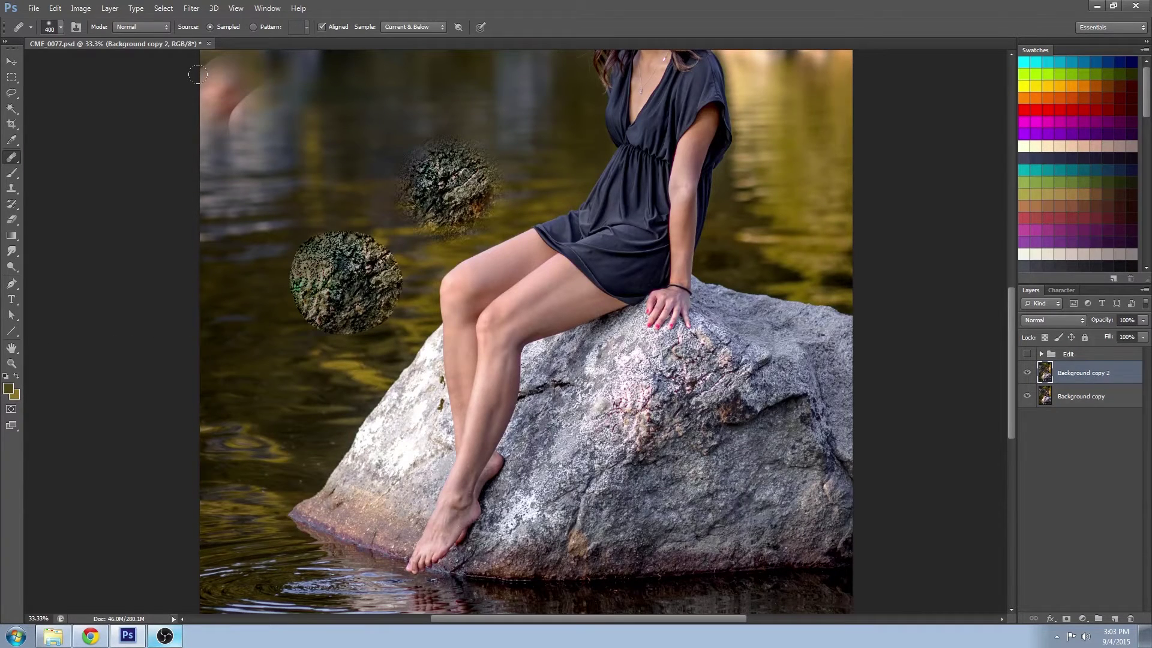
{"action": "left_click", "coordinate": [425, 156]}
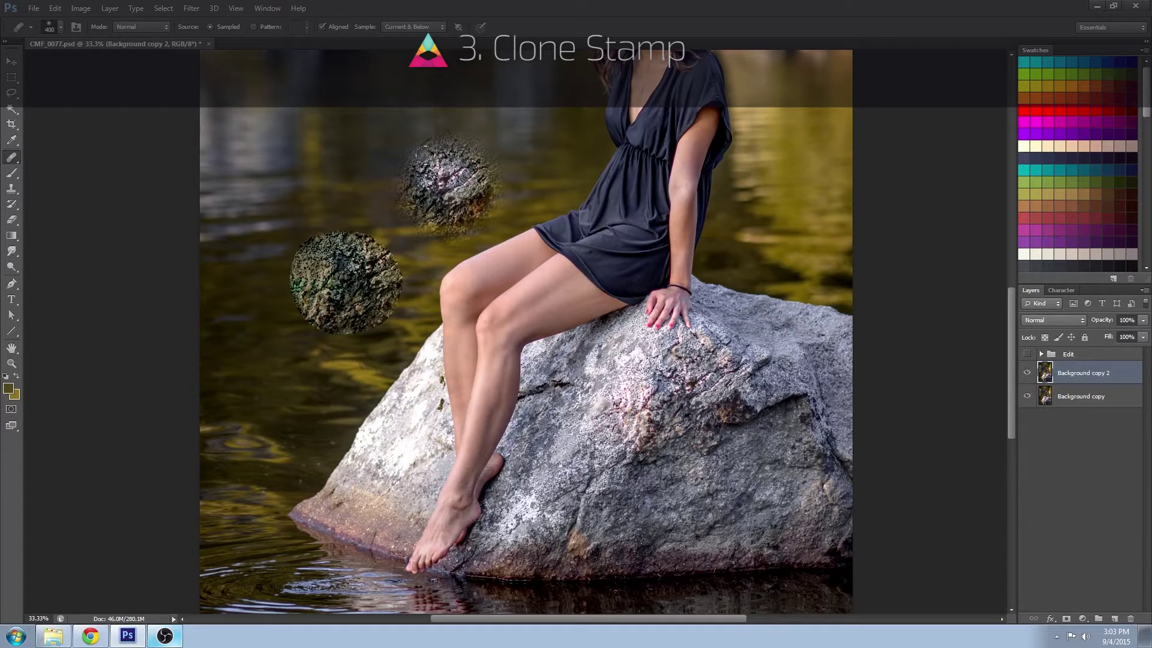
{"action": "left_click", "coordinate": [13, 189]}
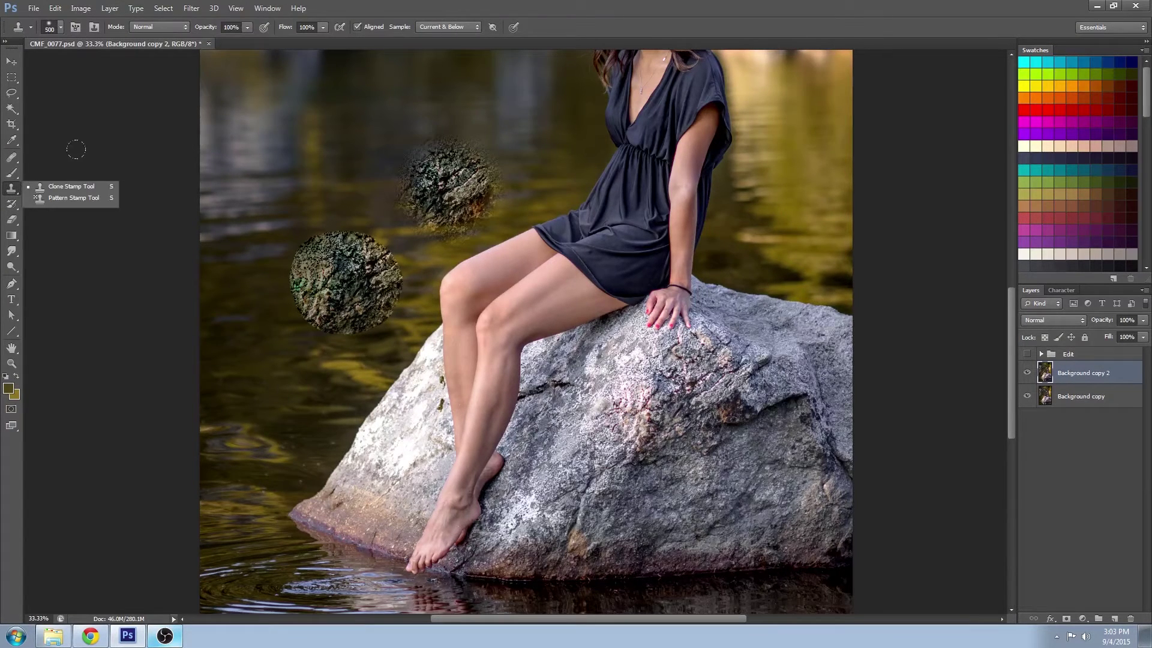
{"action": "left_click", "coordinate": [75, 187]}
{"action": "key", "text": "["}
{"action": "mouse_move", "coordinate": [540, 276]}
{"action": "left_mouse_down"}
{"action": "mouse_move", "coordinate": [543, 264]}
{"action": "mouse_move", "coordinate": [519, 254]}
{"action": "left_mouse_up"}
{"action": "key", "text": "ctrl+alt+z"}
{"action": "key", "text": "ctrl+alt+z"}
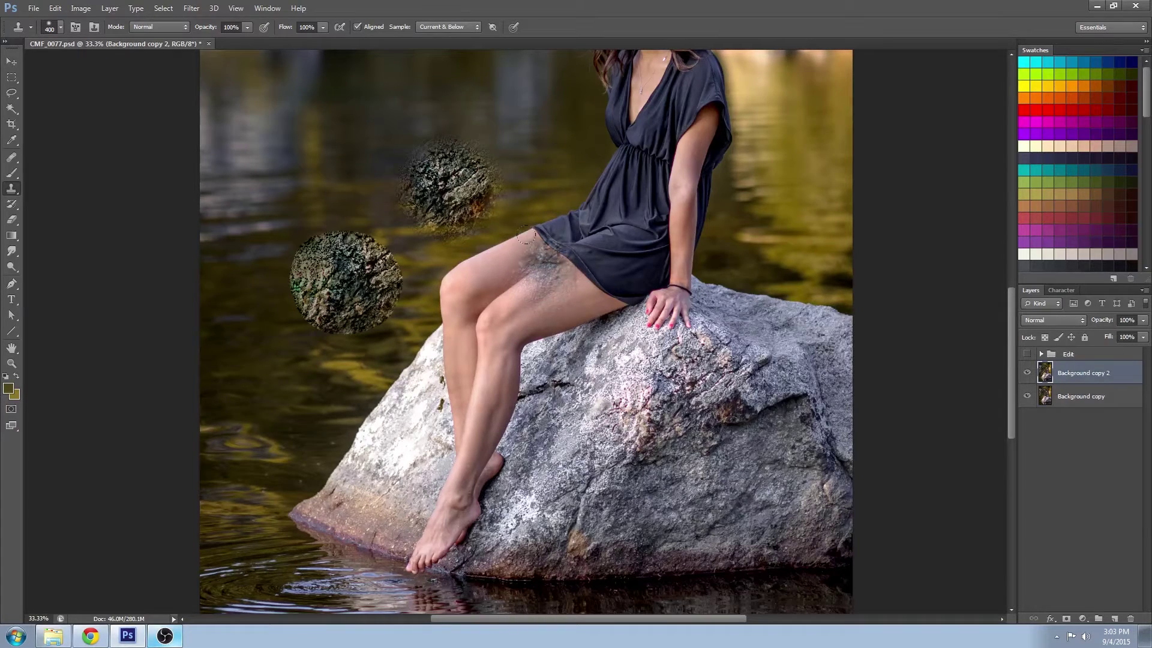
{"action": "mouse_move", "coordinate": [575, 190]}
{"action": "left_mouse_down"}
{"action": "mouse_move", "coordinate": [491, 470]}
{"action": "mouse_move", "coordinate": [503, 522]}
{"action": "mouse_move", "coordinate": [612, 136]}
{"action": "left_mouse_up"}
{"action": "left_click_drag", "start_coordinate": [491, 398], "coordinate": [530, 311]}
{"action": "left_click_drag", "start_coordinate": [366, 315], "coordinate": [375, 309]}
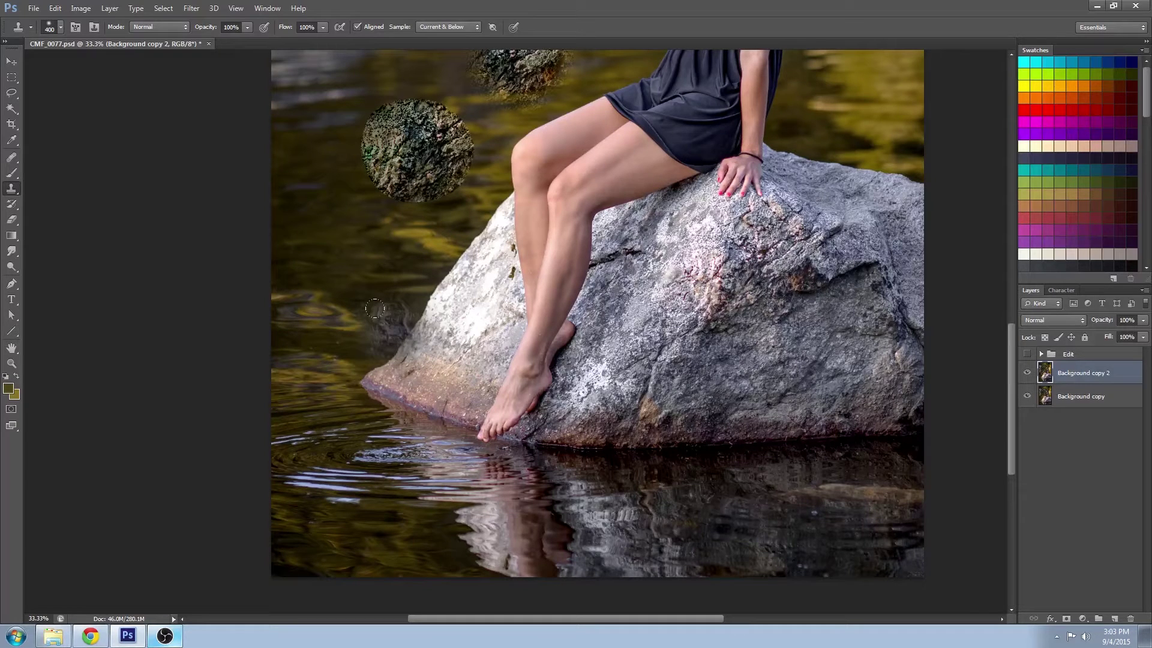
{"action": "key", "text": "ctrl+z"}
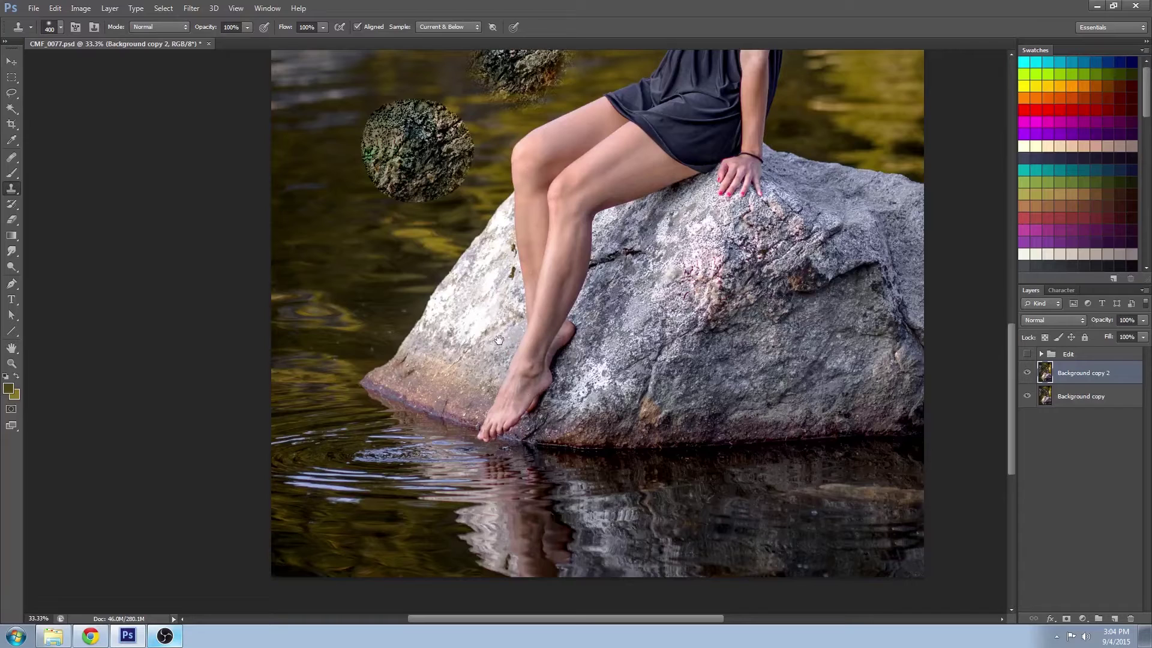
{"action": "left_click_drag", "start_coordinate": [498, 339], "coordinate": [462, 397]}
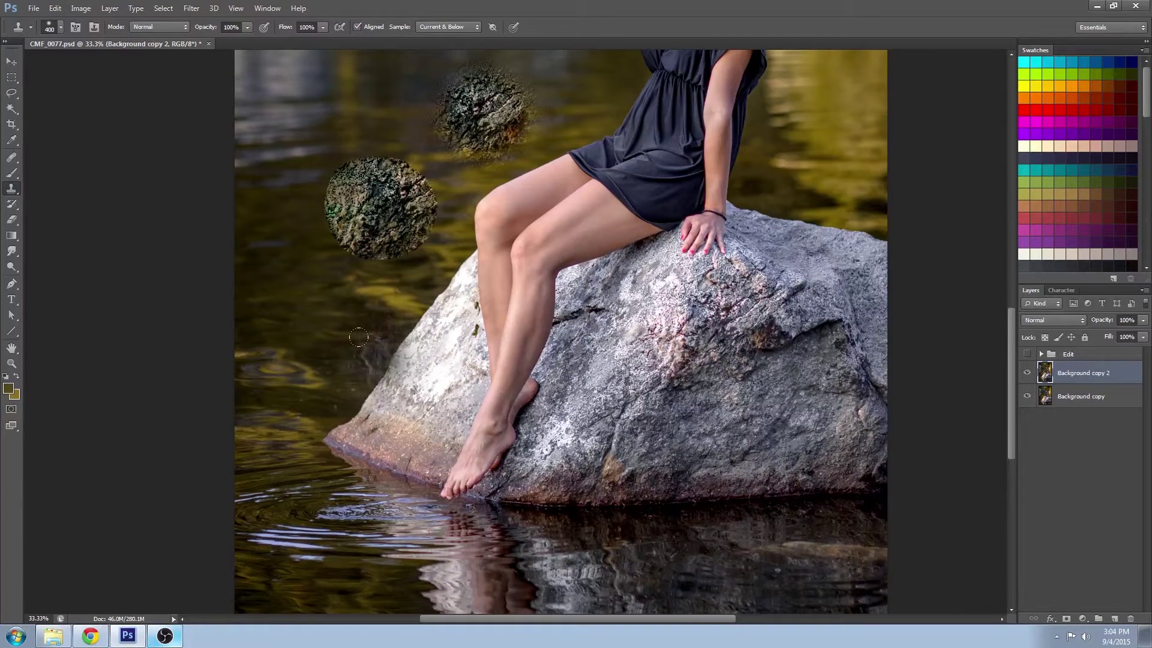
{"action": "left_click_drag", "start_coordinate": [475, 281], "coordinate": [444, 258]}
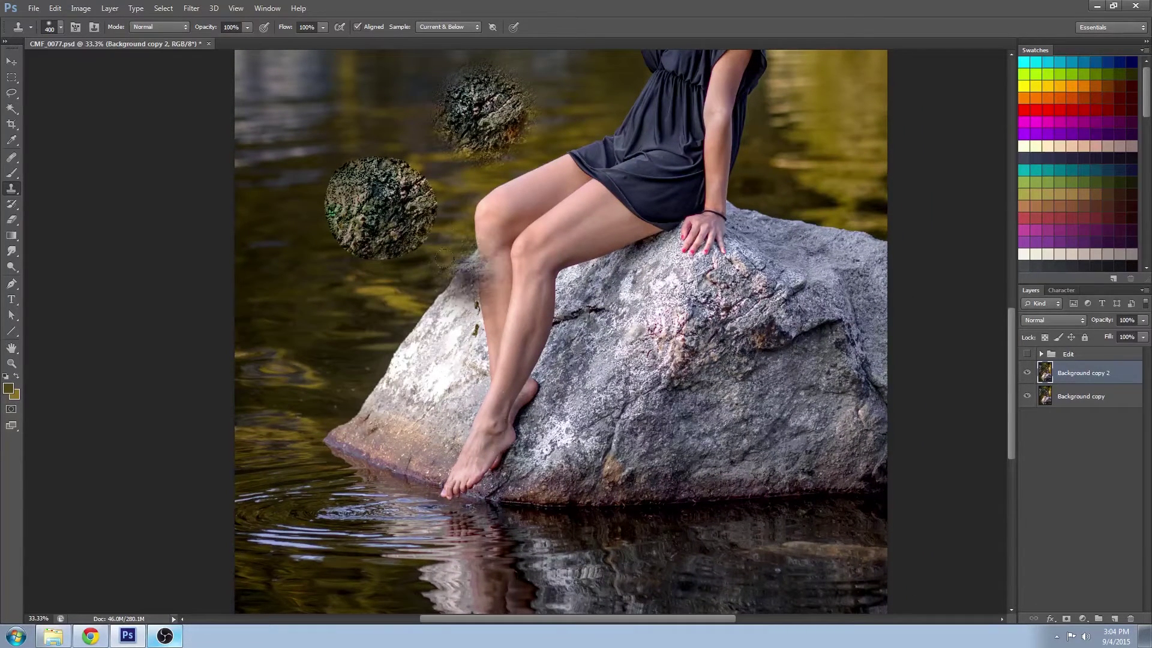
{"action": "key", "text": "ctrl+z"}
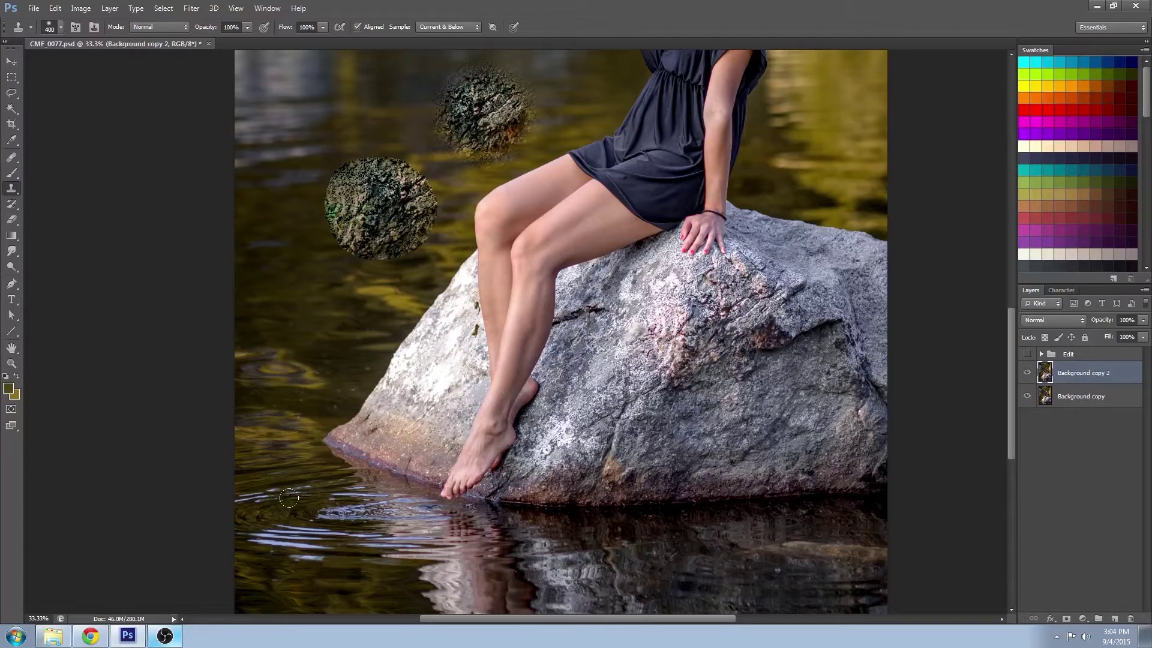
{"action": "mouse_move", "coordinate": [420, 384]}
{"action": "left_mouse_down"}
{"action": "mouse_move", "coordinate": [441, 387]}
{"action": "mouse_move", "coordinate": [428, 377]}
{"action": "left_mouse_up"}
{"action": "key", "text": "ctrl+z"}
- Spot-heal along the rock's lower-left edge, removing its shadow band
{"action": "left_click", "coordinate": [11, 157]}
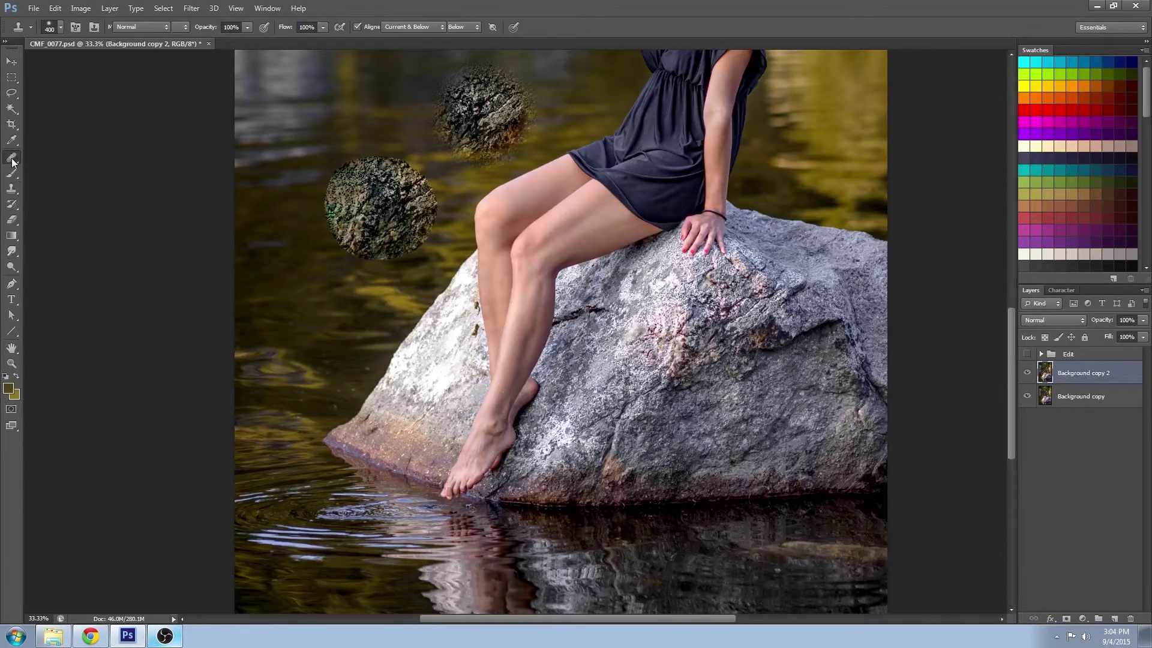
{"action": "left_click", "coordinate": [84, 155]}
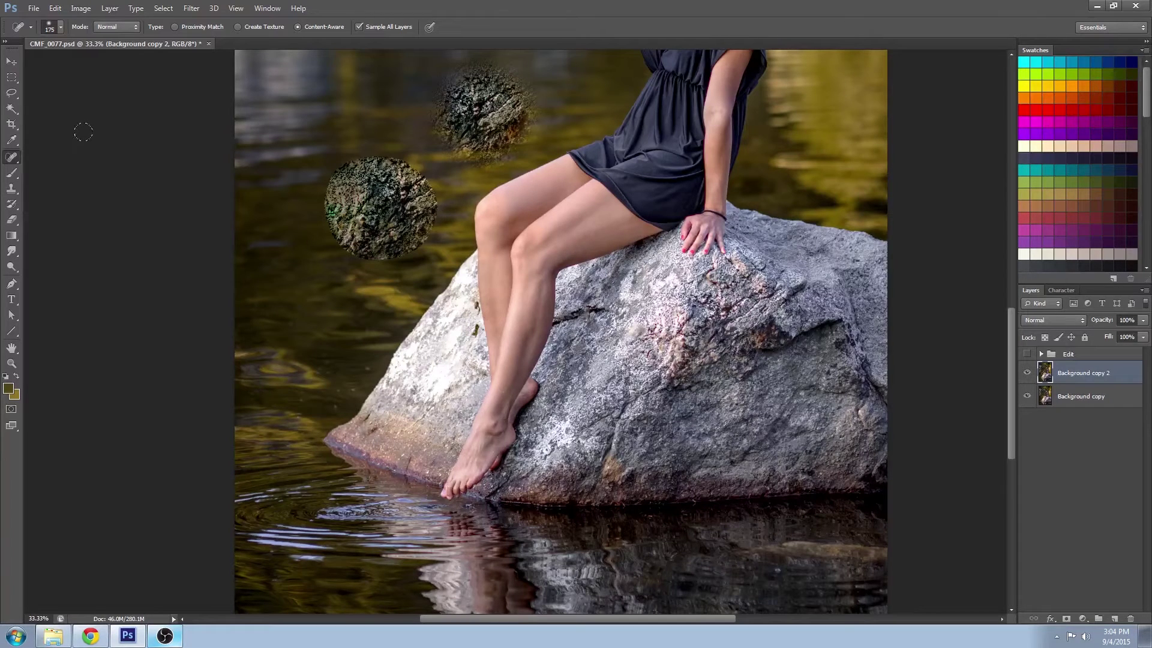
{"action": "mouse_move", "coordinate": [315, 440]}
{"action": "left_mouse_down"}
{"action": "mouse_move", "coordinate": [353, 423]}
{"action": "mouse_move", "coordinate": [437, 299]}
{"action": "mouse_move", "coordinate": [399, 369]}
{"action": "mouse_move", "coordinate": [324, 436]}
{"action": "left_mouse_up"}
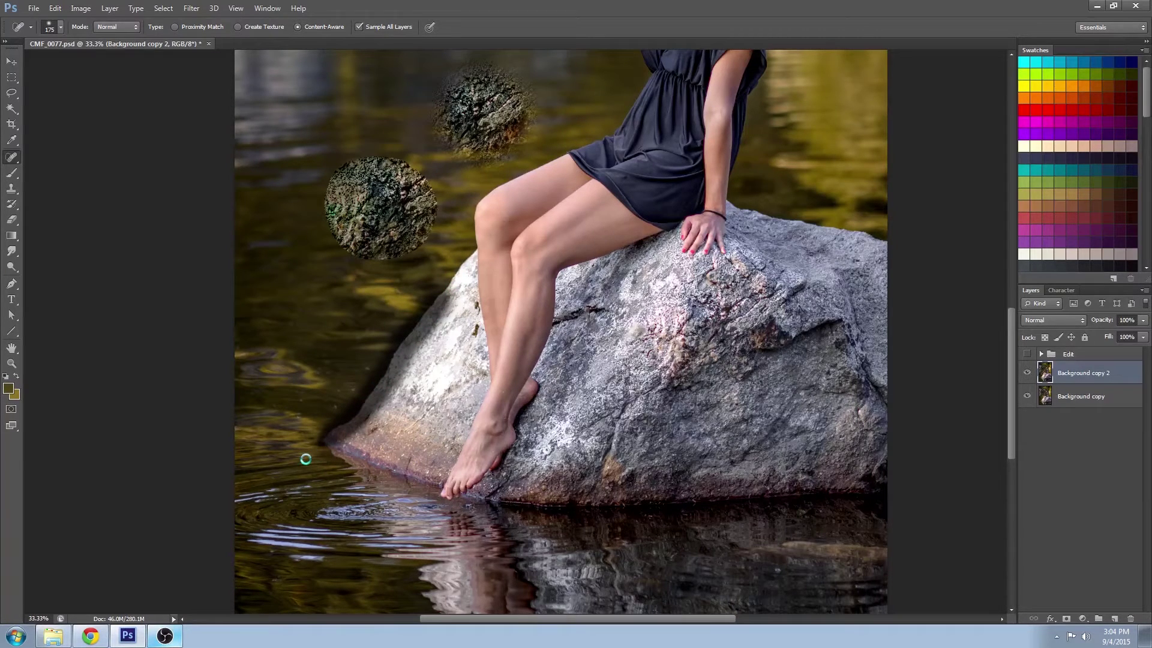
{"action": "left_click_drag", "start_coordinate": [305, 459], "coordinate": [301, 454]}
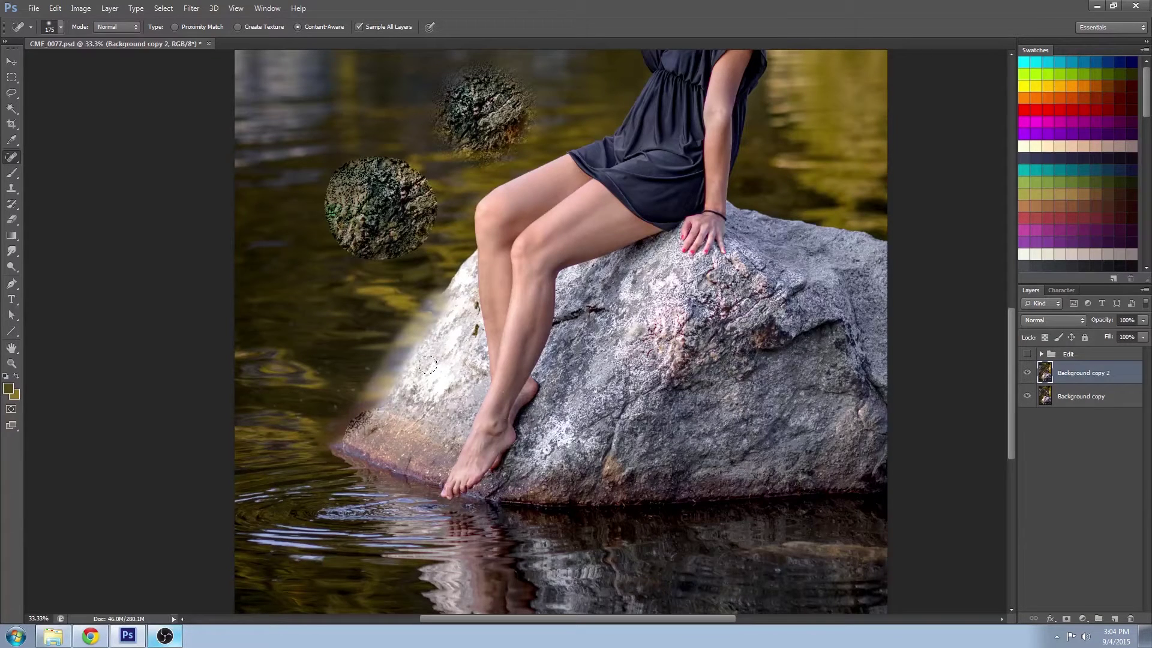
{"action": "left_click_drag", "start_coordinate": [427, 364], "coordinate": [432, 372]}
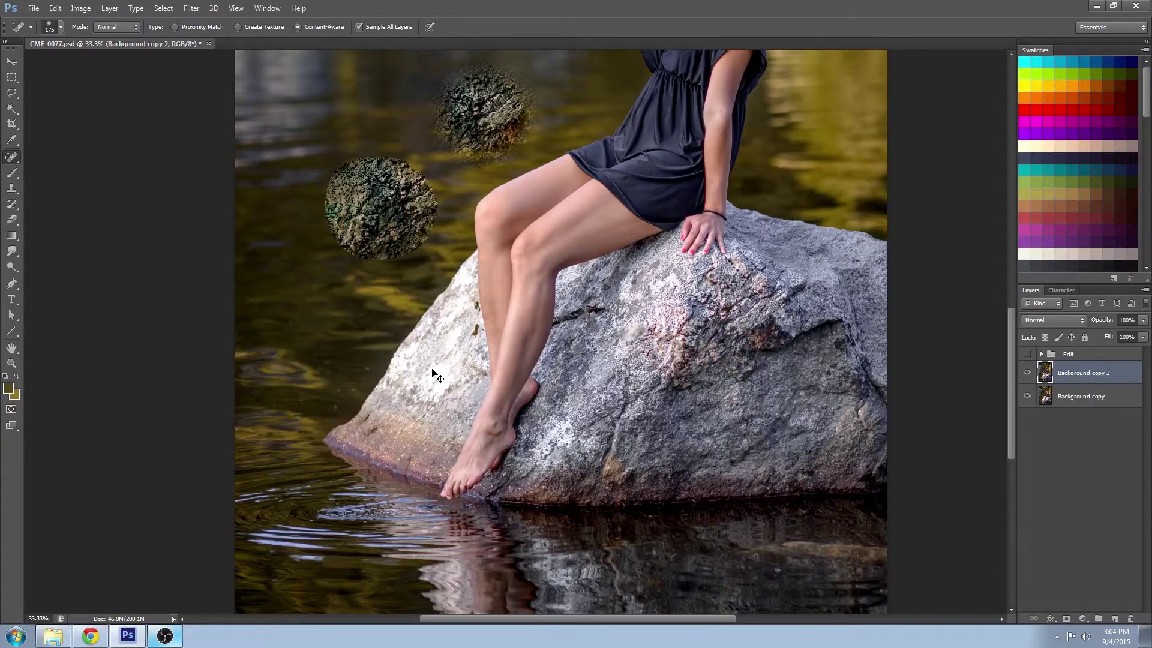
- With the Clone Stamp, sample the water and paint it over the rock's left tip
{"action": "left_click", "coordinate": [12, 160]}
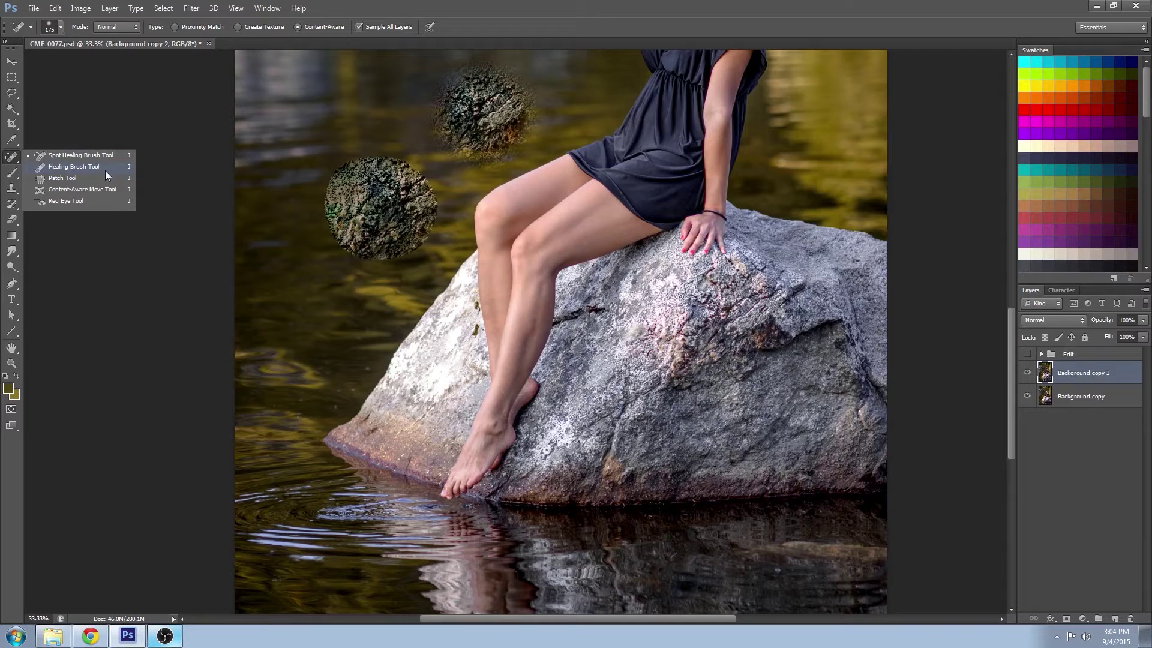
{"action": "left_click", "coordinate": [16, 183]}
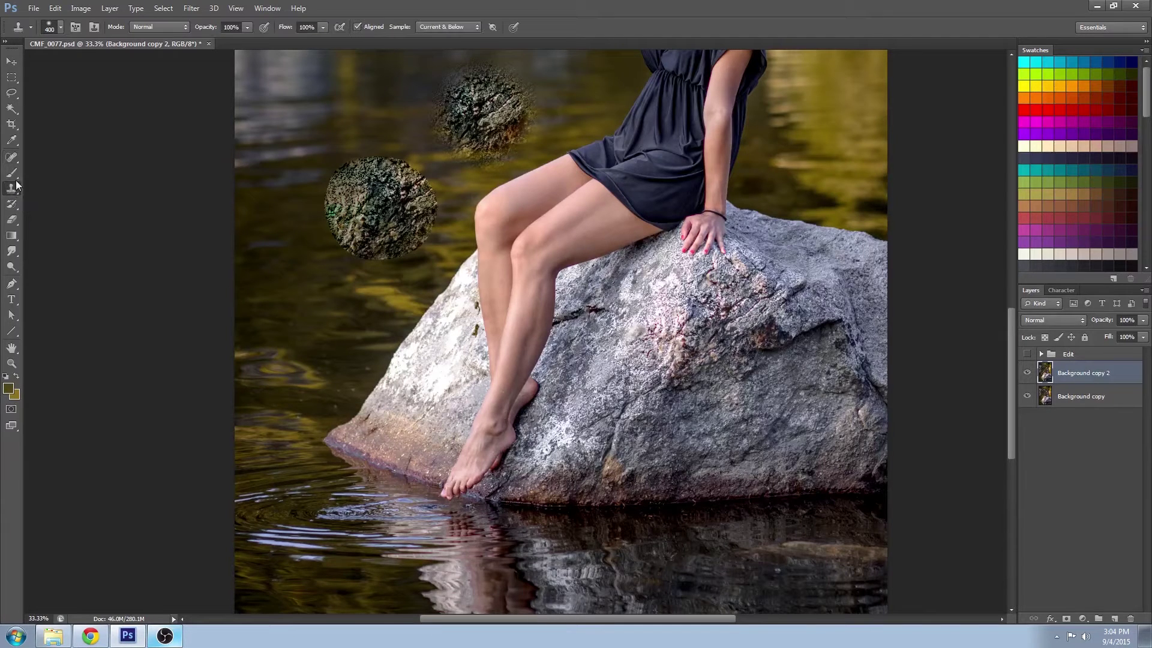
{"action": "left_click", "coordinate": [311, 435], "text": "alt"}
{"action": "mouse_move", "coordinate": [312, 434]}
{"action": "left_mouse_down"}
{"action": "mouse_move", "coordinate": [432, 255]}
{"action": "mouse_move", "coordinate": [345, 401]}
{"action": "mouse_move", "coordinate": [383, 362]}
{"action": "left_mouse_up"}
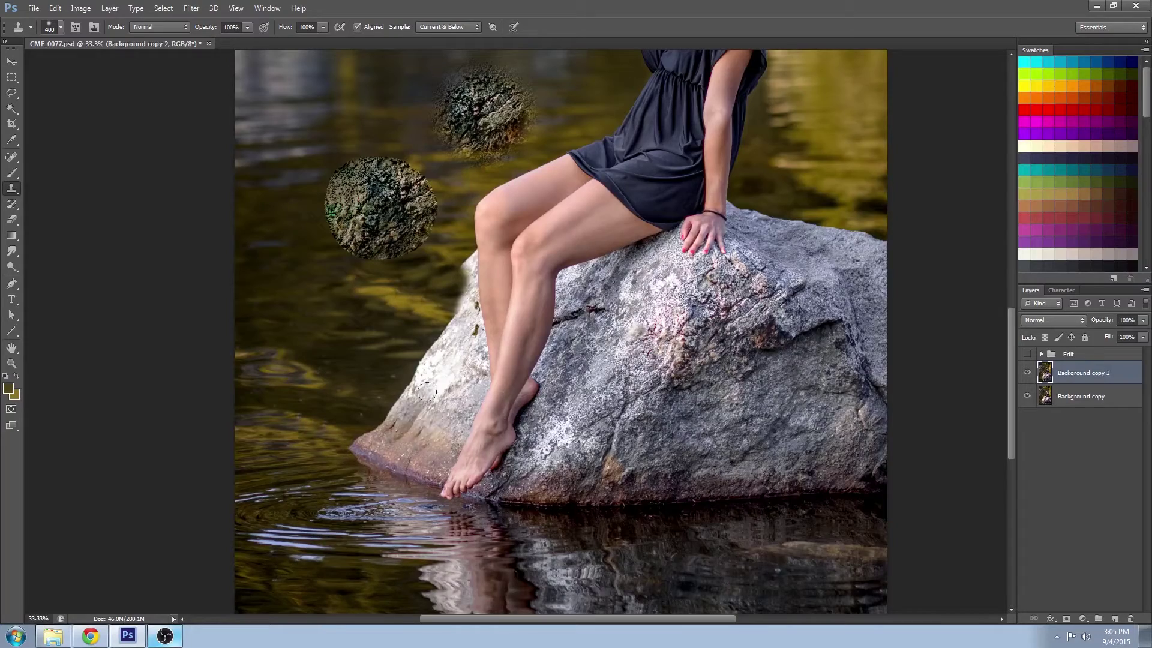
{"action": "mouse_move", "coordinate": [749, 295]}
{"action": "left_mouse_down"}
{"action": "mouse_move", "coordinate": [606, 483]}
{"action": "mouse_move", "coordinate": [693, 342]}
{"action": "left_mouse_up"}
{"action": "left_click", "coordinate": [15, 157]}
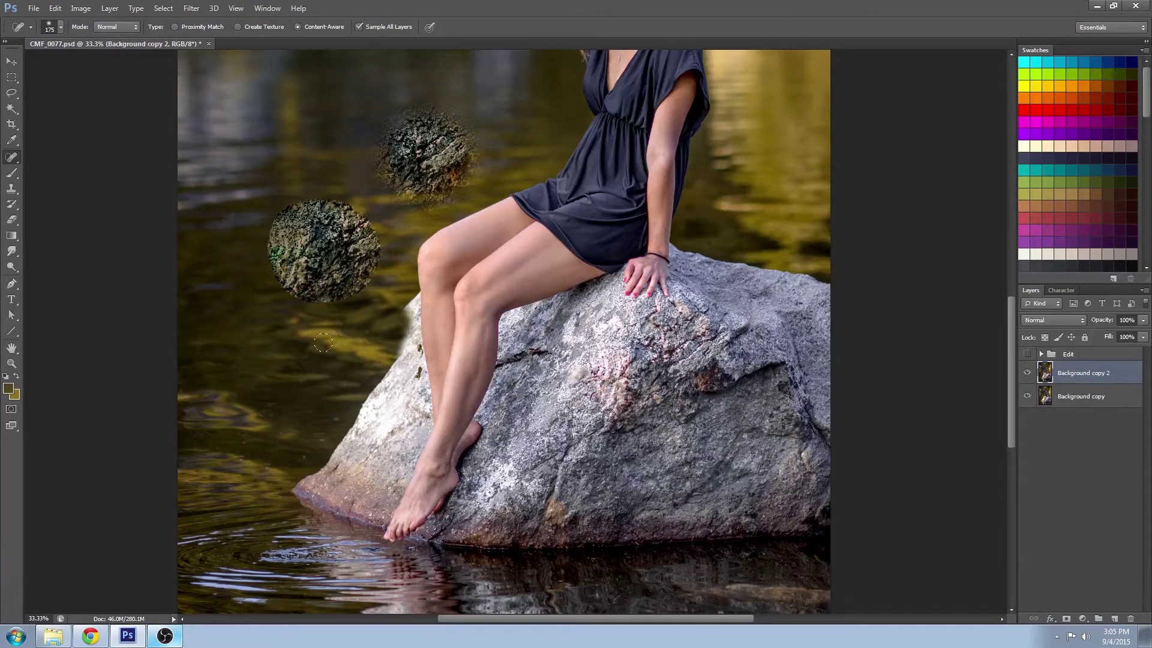
- Spot-heal the marks and dark spot on the lower-left water
{"action": "left_click_drag", "start_coordinate": [329, 347], "coordinate": [362, 334]}
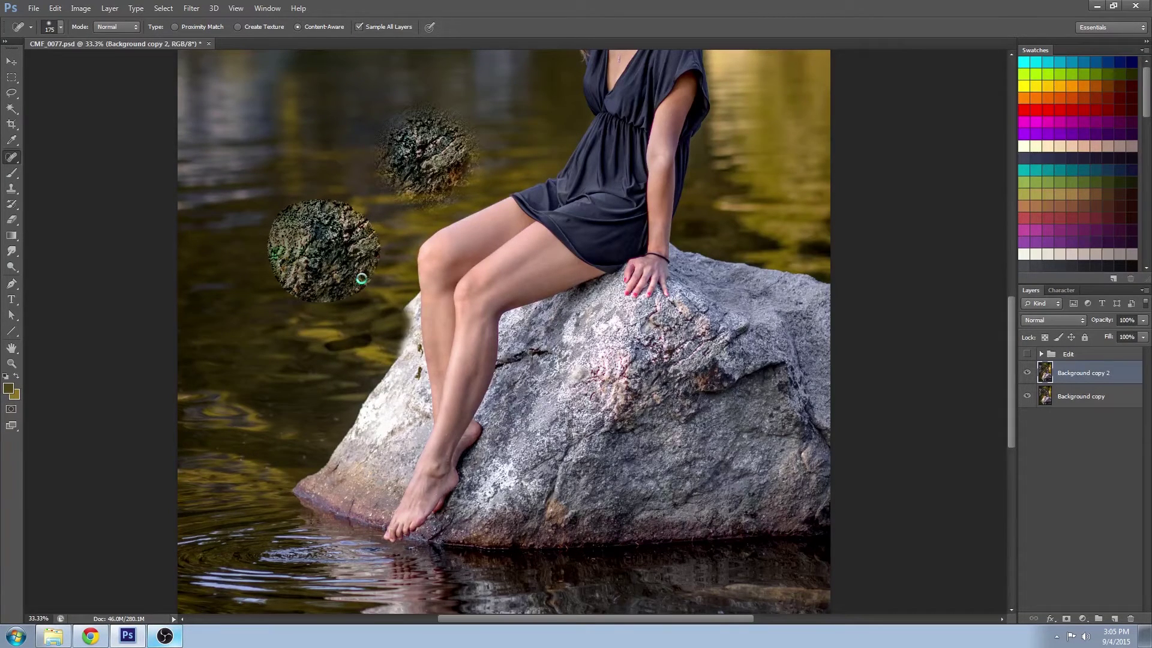
{"action": "left_click_drag", "start_coordinate": [292, 427], "coordinate": [279, 434]}
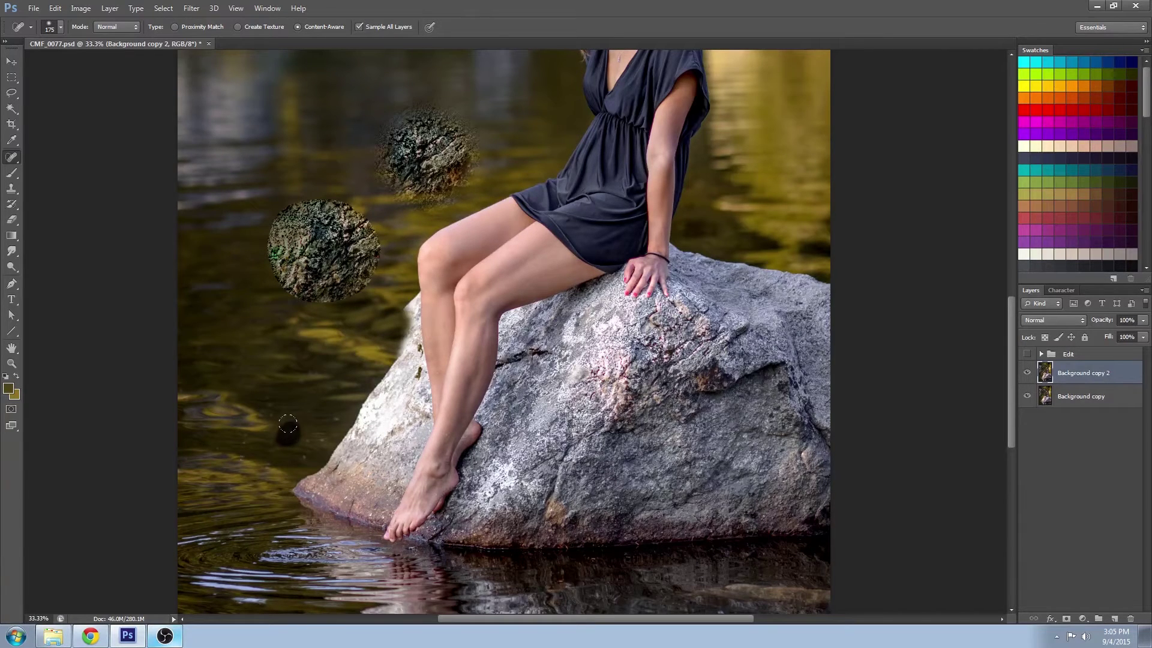
{"action": "left_click_drag", "start_coordinate": [285, 423], "coordinate": [286, 423]}
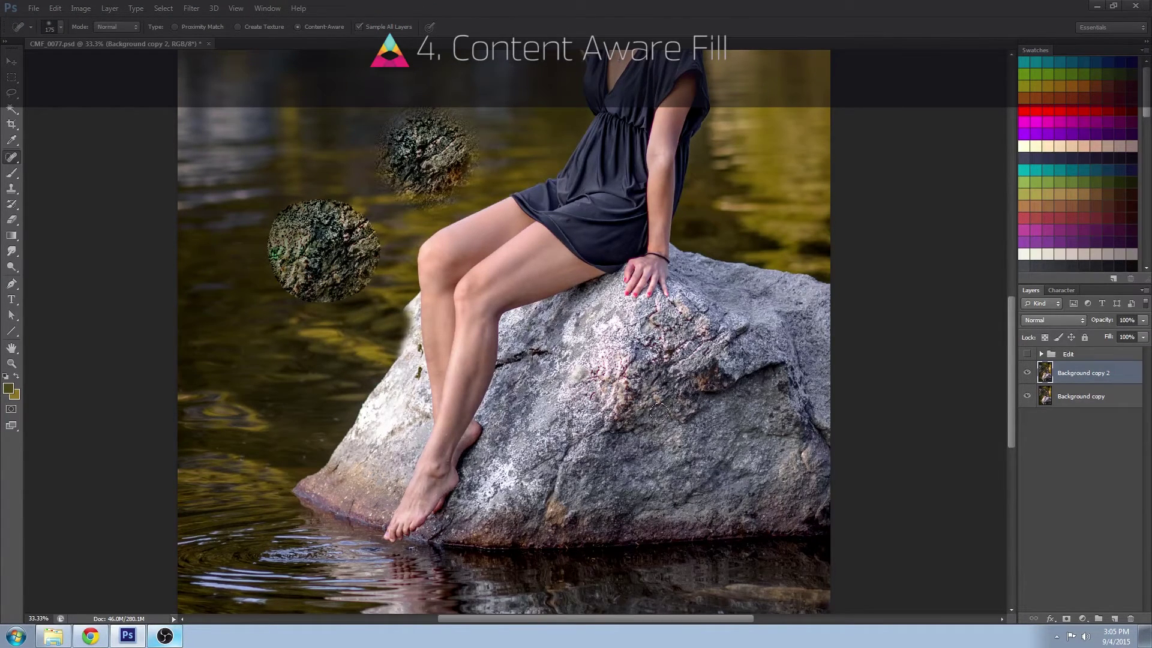
- Pan up to the treeline and lasso three foliage areas along the top edge together
{"action": "left_click_drag", "start_coordinate": [513, 113], "coordinate": [462, 340]}
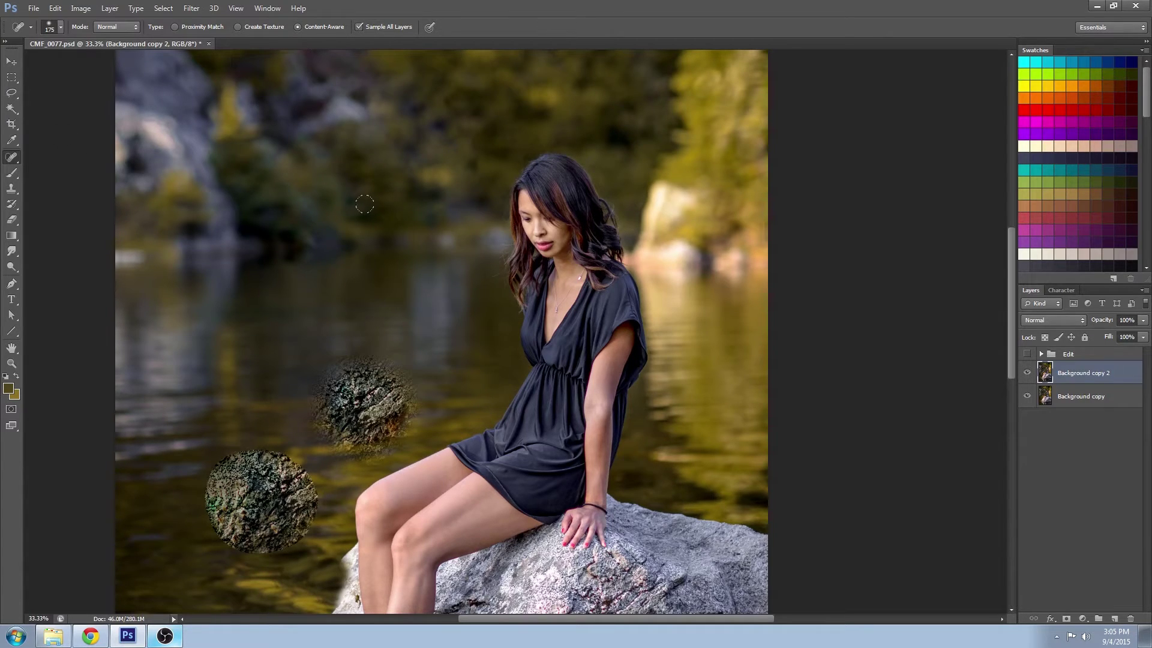
{"action": "left_click_drag", "start_coordinate": [364, 204], "coordinate": [434, 484]}
{"action": "key", "text": "l"}
{"action": "mouse_move", "coordinate": [345, 168]}
{"action": "left_mouse_down"}
{"action": "mouse_move", "coordinate": [286, 148]}
{"action": "mouse_move", "coordinate": [268, 166]}
{"action": "mouse_move", "coordinate": [266, 257]}
{"action": "mouse_move", "coordinate": [290, 262]}
{"action": "mouse_move", "coordinate": [294, 232]}
{"action": "mouse_move", "coordinate": [319, 235]}
{"action": "mouse_move", "coordinate": [377, 209]}
{"action": "mouse_move", "coordinate": [350, 173]}
{"action": "left_mouse_up"}
{"action": "key", "text": "shift"}
{"action": "mouse_move", "coordinate": [394, 105]}
{"action": "left_mouse_down"}
{"action": "mouse_move", "coordinate": [393, 155]}
{"action": "mouse_move", "coordinate": [420, 120]}
{"action": "mouse_move", "coordinate": [487, 112]}
{"action": "left_mouse_up"}
{"action": "mouse_move", "coordinate": [487, 112]}
{"action": "left_mouse_down"}
{"action": "mouse_move", "coordinate": [450, 117]}
{"action": "mouse_move", "coordinate": [464, 154]}
{"action": "mouse_move", "coordinate": [507, 133]}
{"action": "mouse_move", "coordinate": [517, 109]}
{"action": "left_mouse_up"}
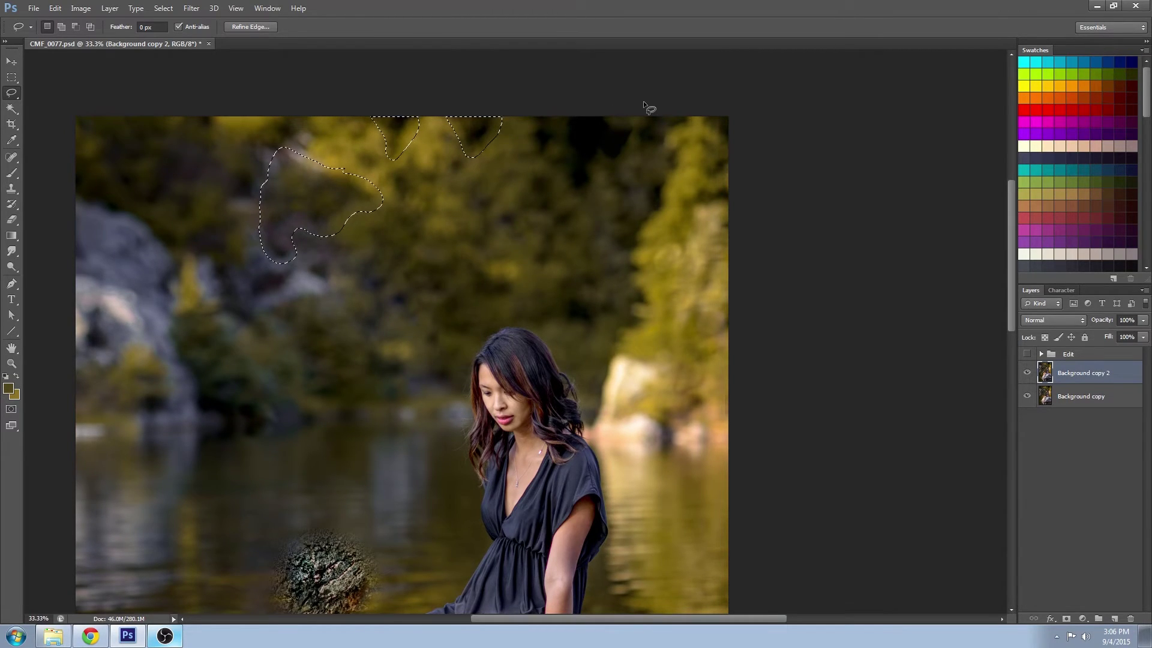
- Outline an upper background patch along the top edge with the Polygonal Lasso
{"action": "left_click", "coordinate": [18, 98]}
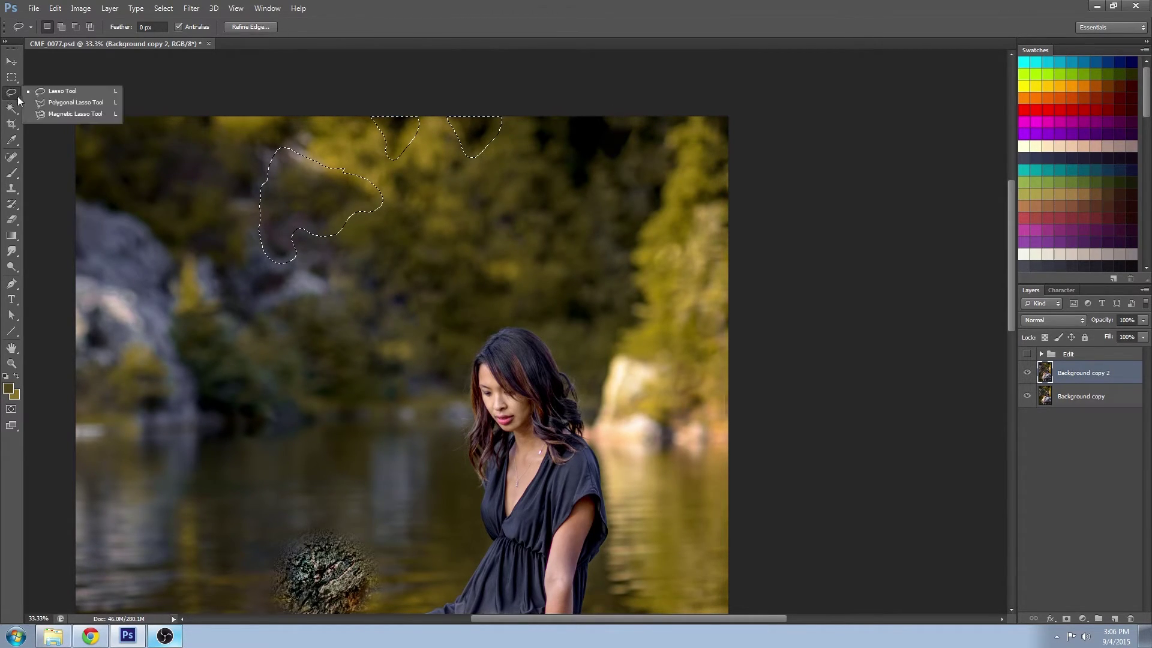
{"action": "left_click", "coordinate": [84, 103]}
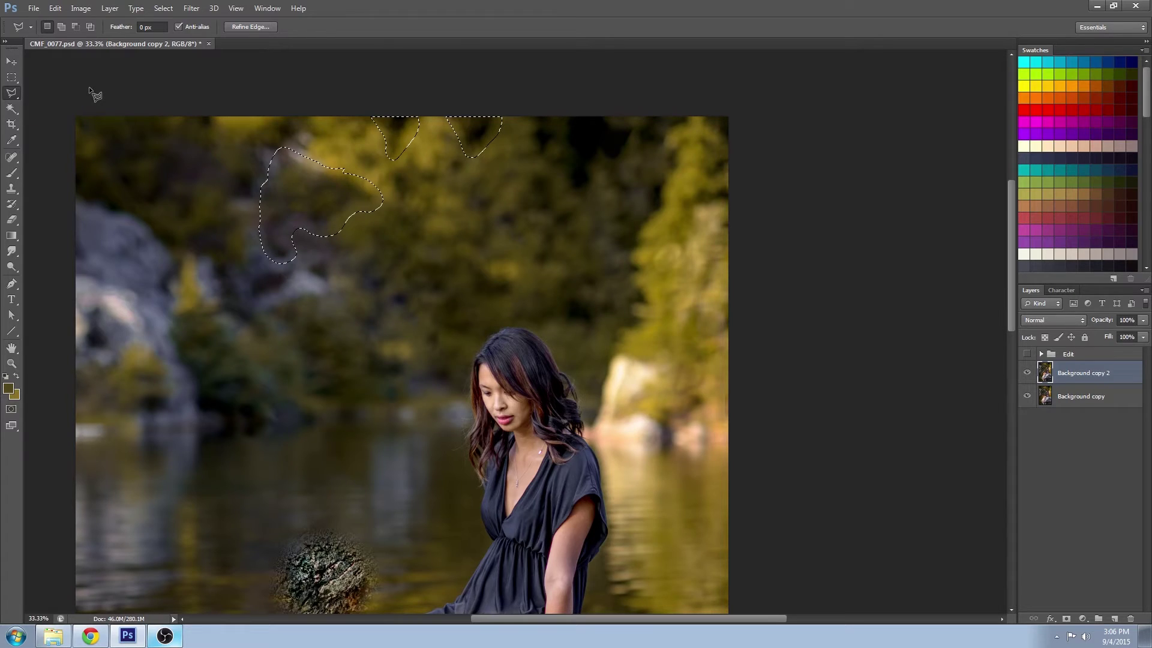
{"action": "left_click", "coordinate": [514, 161]}
{"action": "left_click", "coordinate": [583, 202]}
{"action": "left_click", "coordinate": [615, 177]}
{"action": "left_click", "coordinate": [640, 112]}
{"action": "left_click", "coordinate": [627, 106]}
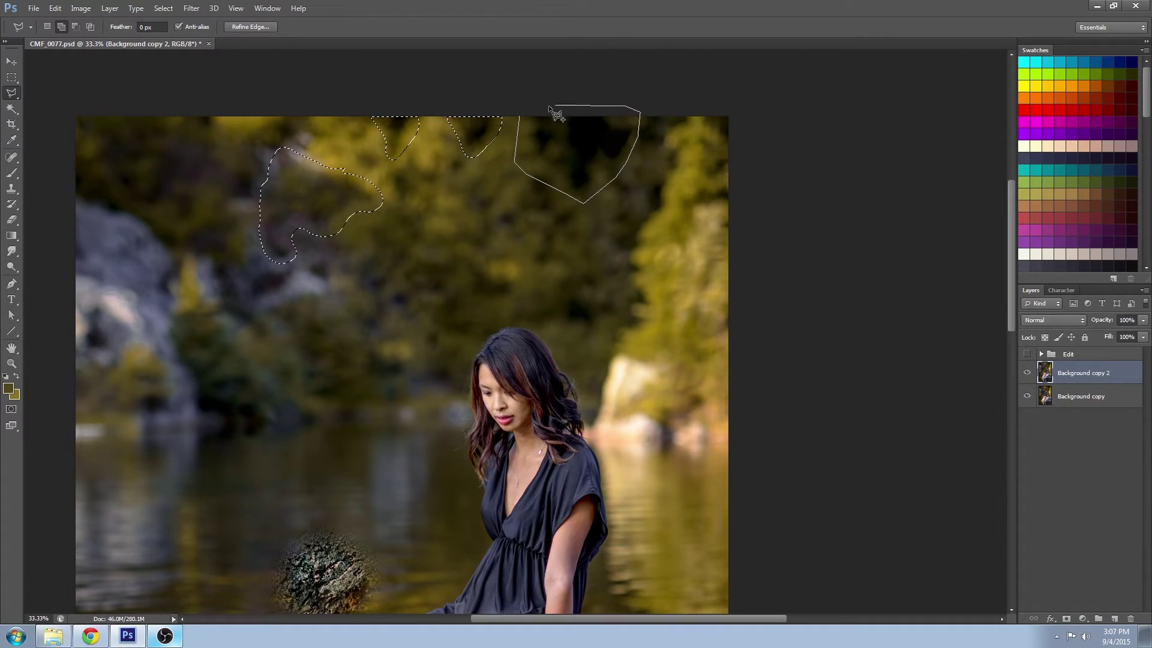
{"action": "left_click", "coordinate": [520, 118]}
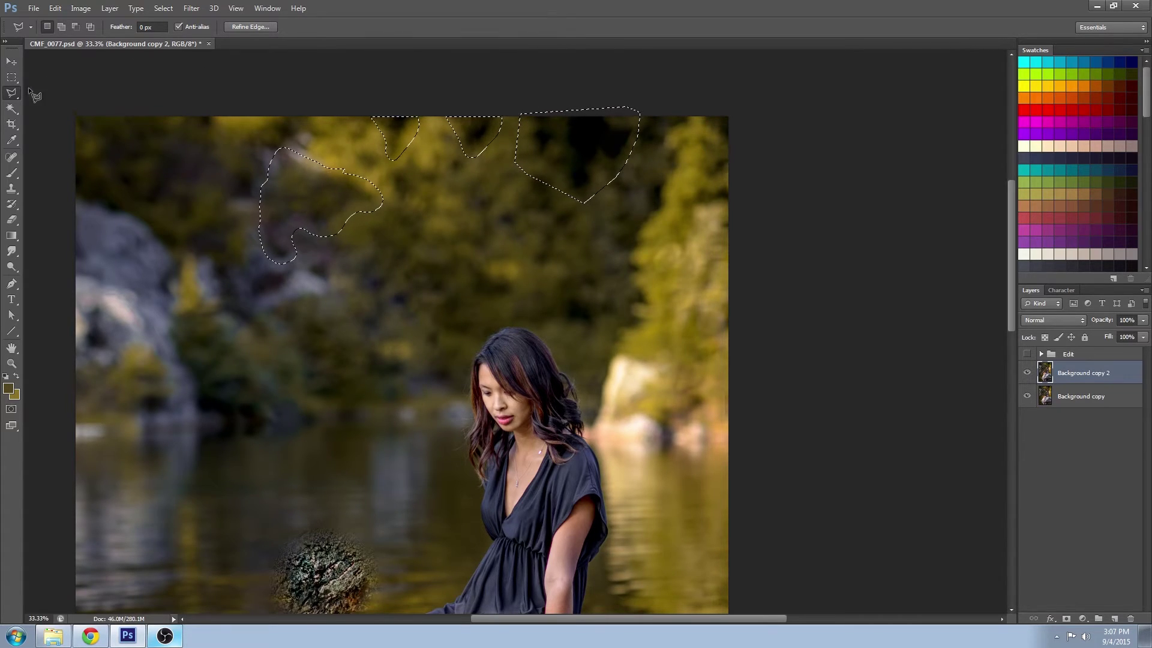
- Add small foliage blobs at the top and mid-background with the Quick Selection tool
{"action": "right_click", "coordinate": [11, 94]}
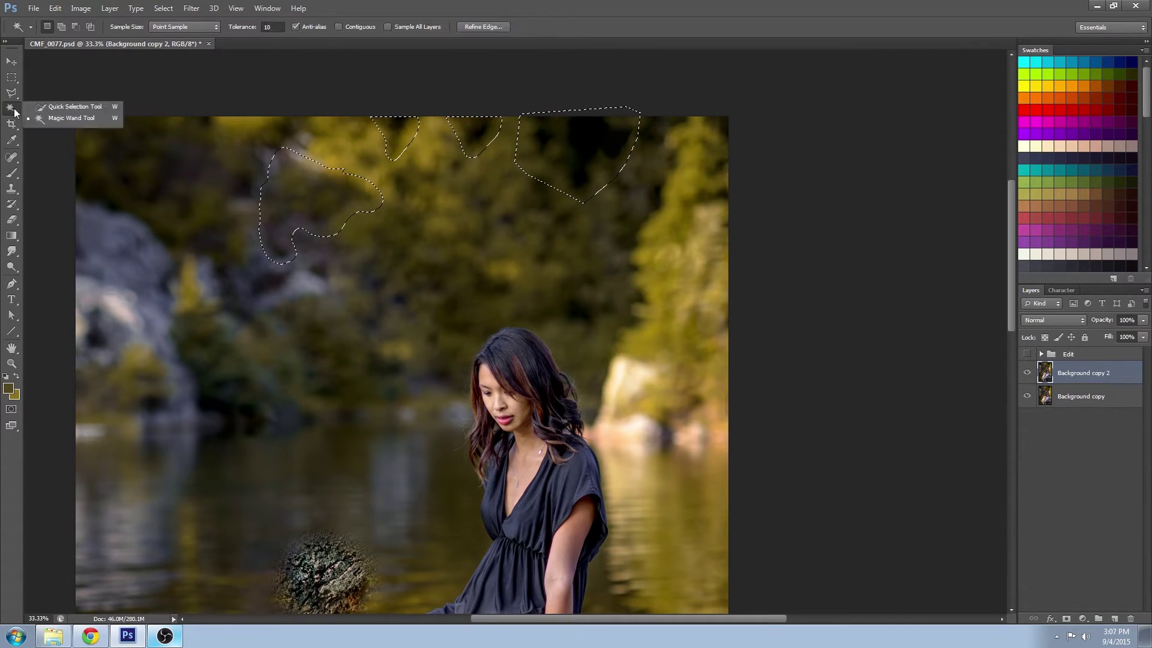
{"action": "left_click", "coordinate": [99, 108]}
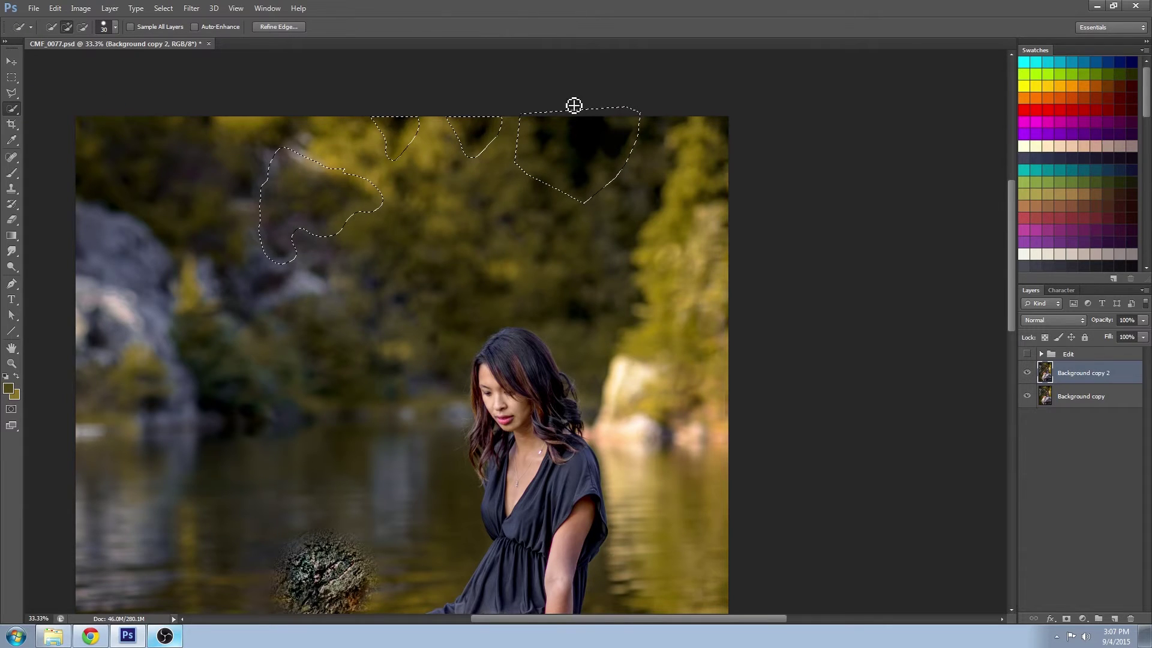
{"action": "left_click", "coordinate": [200, 123]}
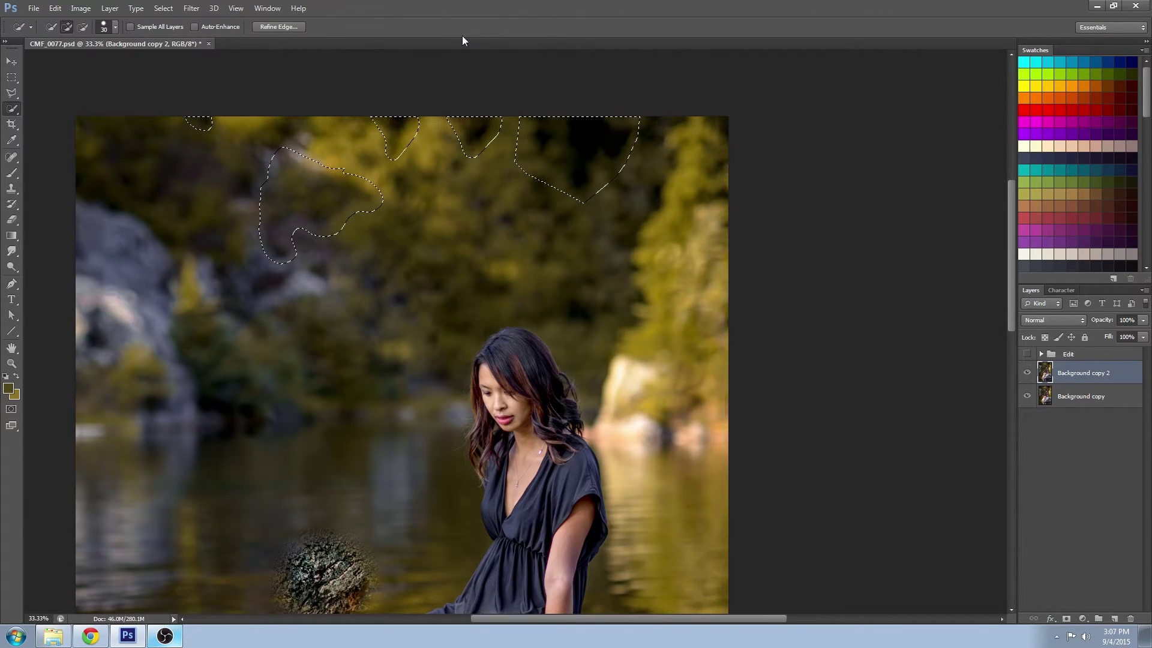
{"action": "left_click", "coordinate": [482, 279]}
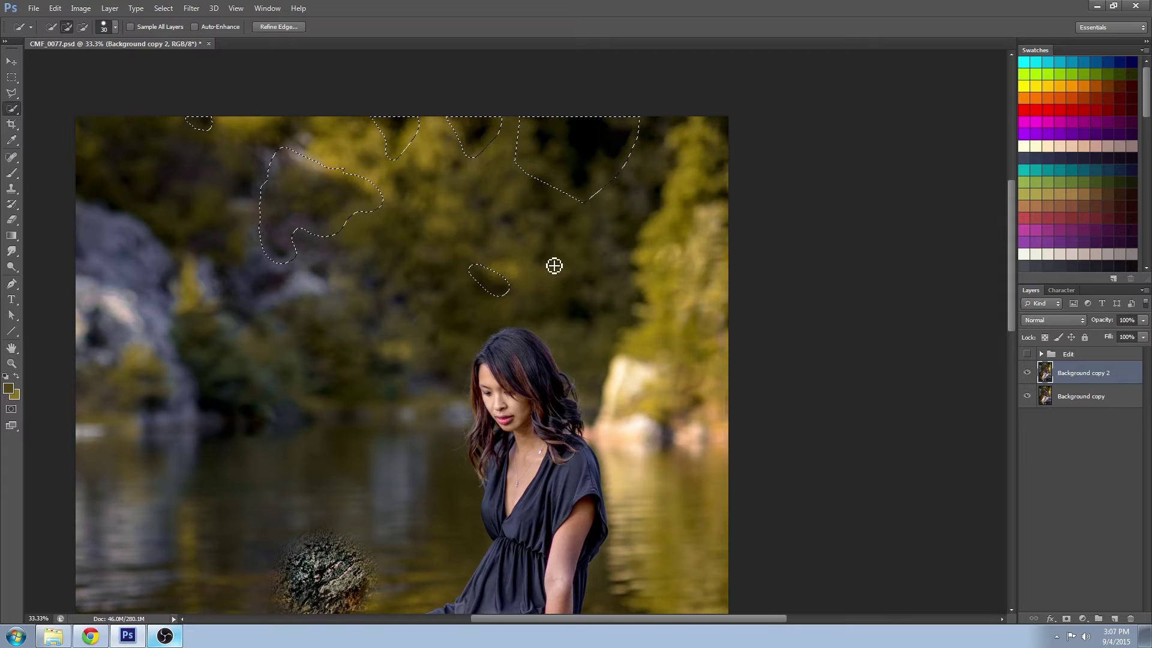
{"action": "left_click_drag", "start_coordinate": [553, 264], "coordinate": [553, 243]}
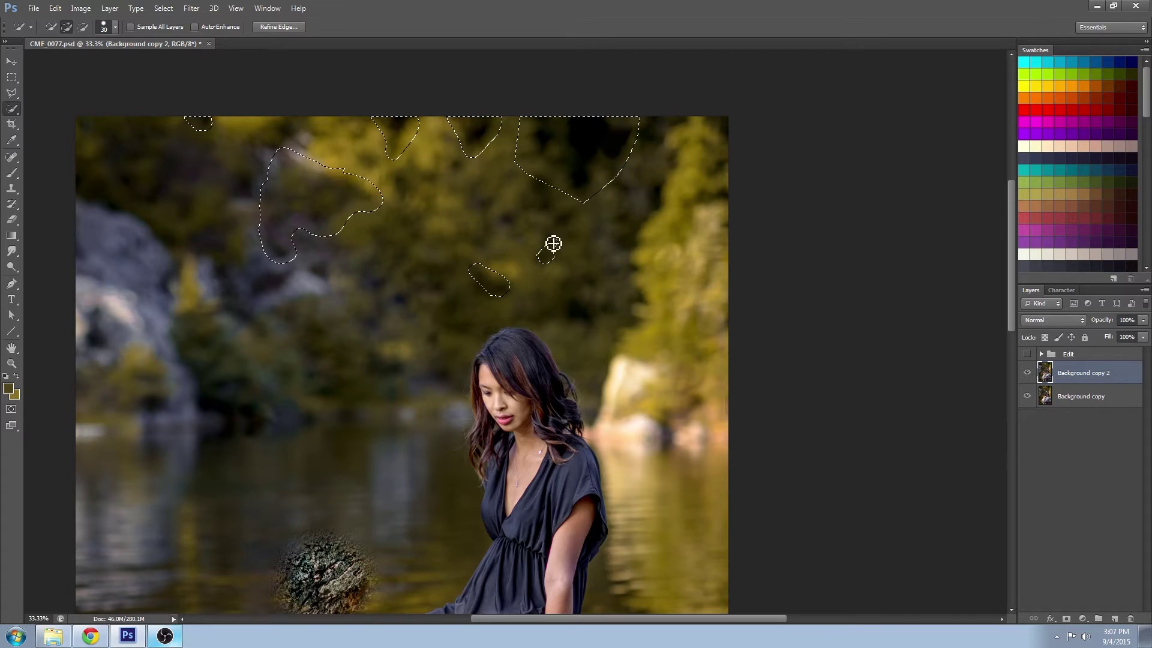
- Try a Magic Wand selection on the background, then undo it
{"action": "right_click", "coordinate": [12, 108]}
{"action": "left_click", "coordinate": [88, 118]}
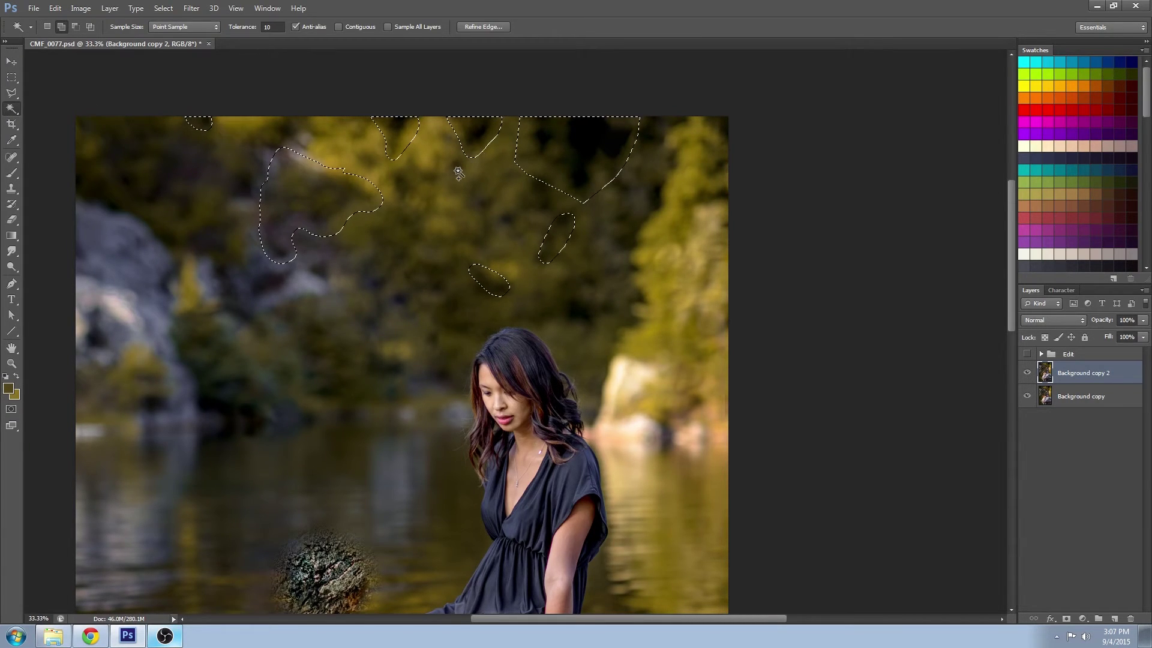
{"action": "left_click", "coordinate": [489, 150]}
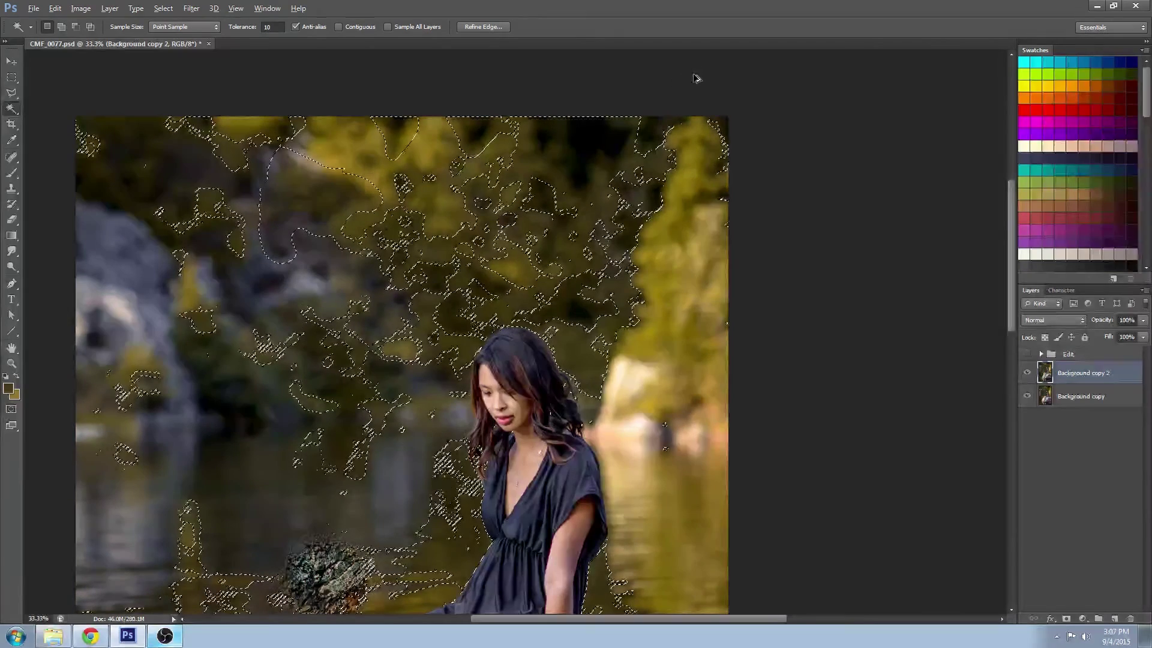
{"action": "key", "text": "ctrl+z"}
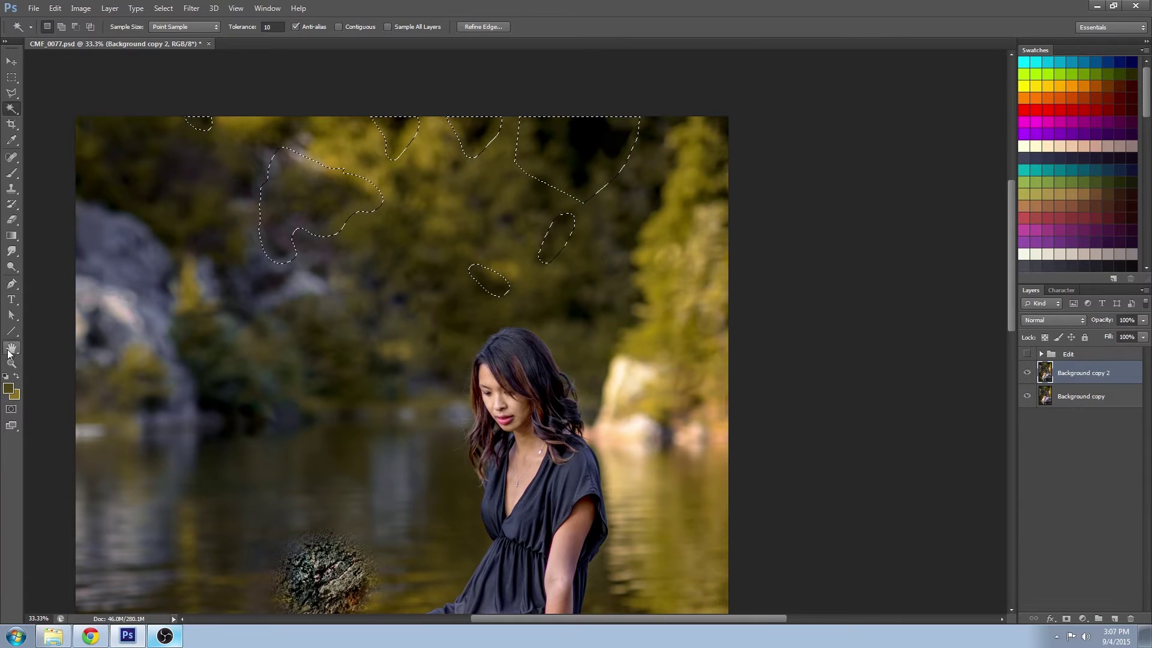
{"action": "left_click_drag", "start_coordinate": [11, 94], "coordinate": [56, 104]}
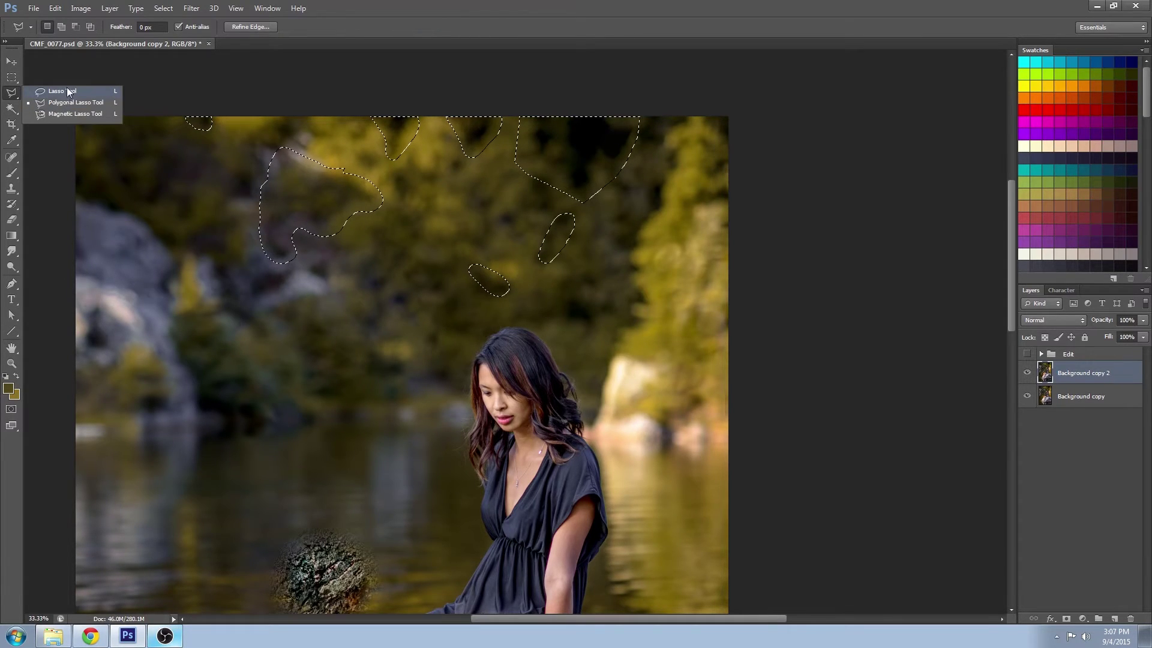
- Lasso the right-edge patch and the top-right corner into the selection
{"action": "left_click", "coordinate": [67, 91]}
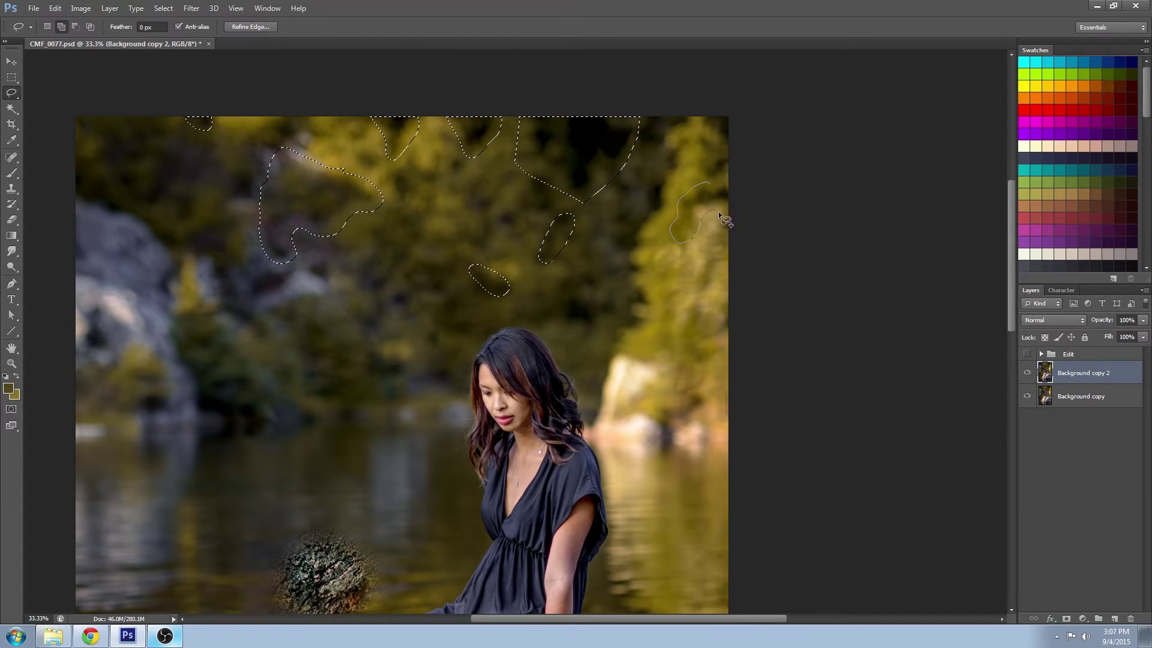
{"action": "left_click_drag", "start_coordinate": [731, 177], "coordinate": [729, 176]}
{"action": "left_click_drag", "start_coordinate": [733, 110], "coordinate": [848, 70]}
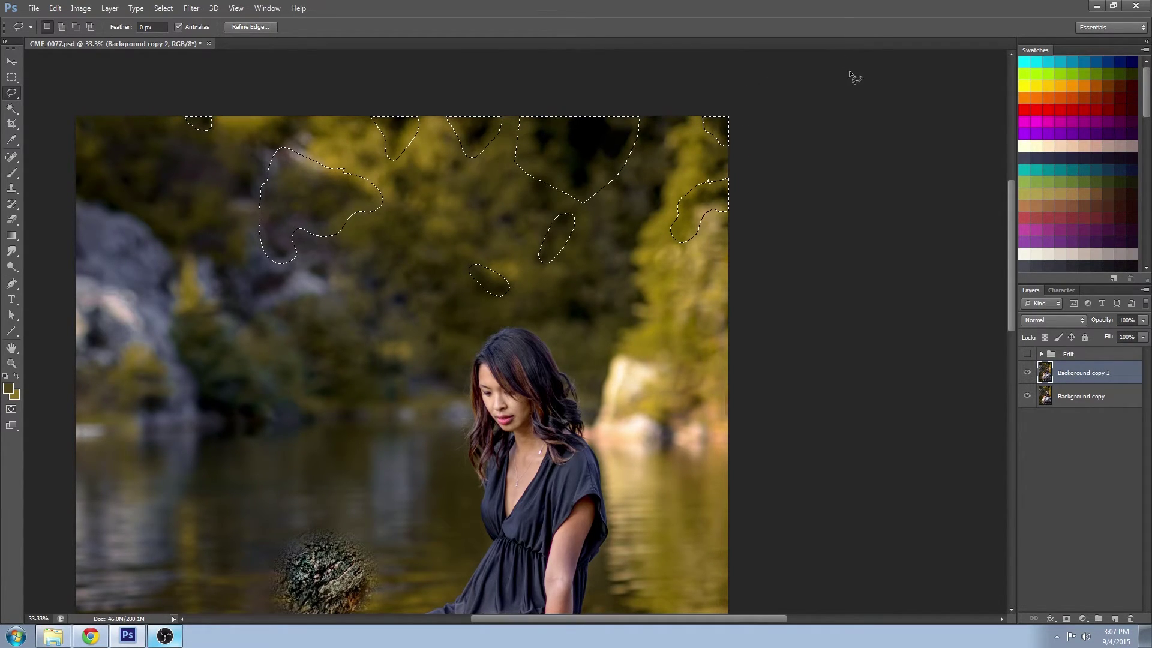
- Fill the selection with Edit > Fill using Content-Aware, then deselect
{"action": "left_click", "coordinate": [57, 8]}
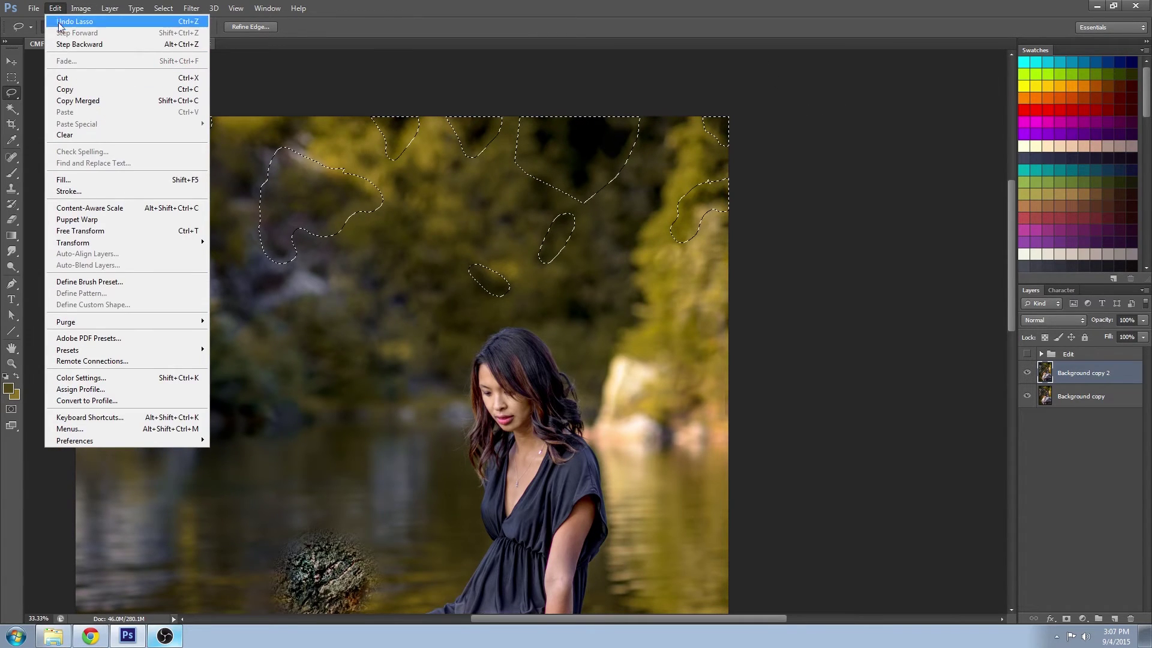
{"action": "left_click", "coordinate": [106, 178]}
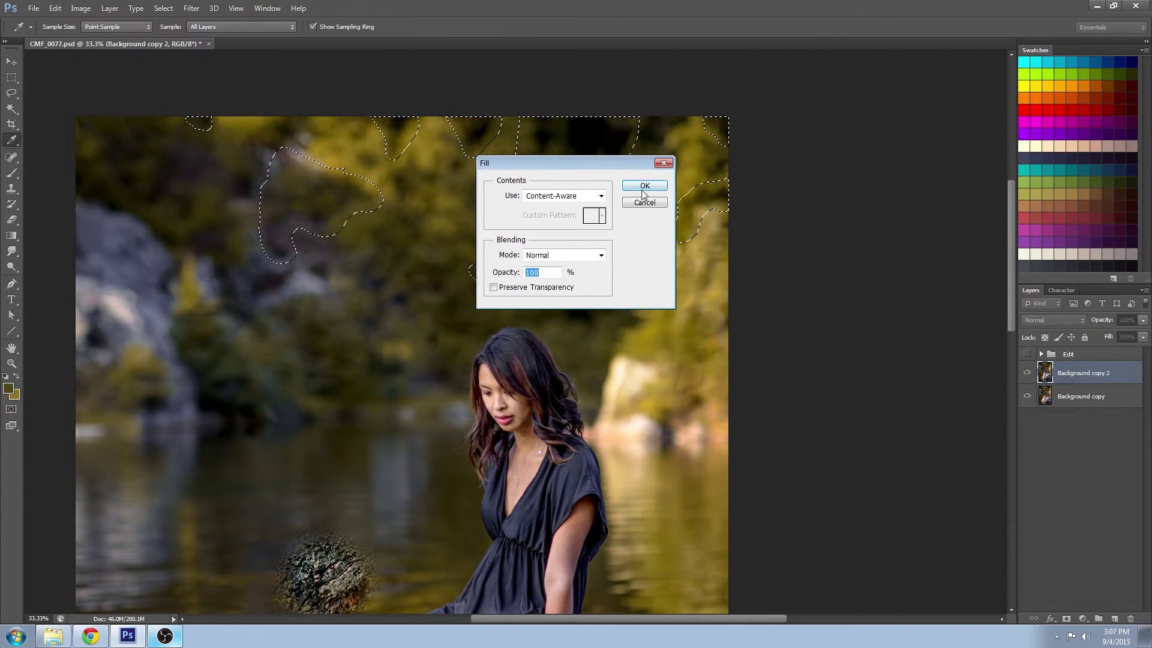
{"action": "left_click", "coordinate": [645, 186]}
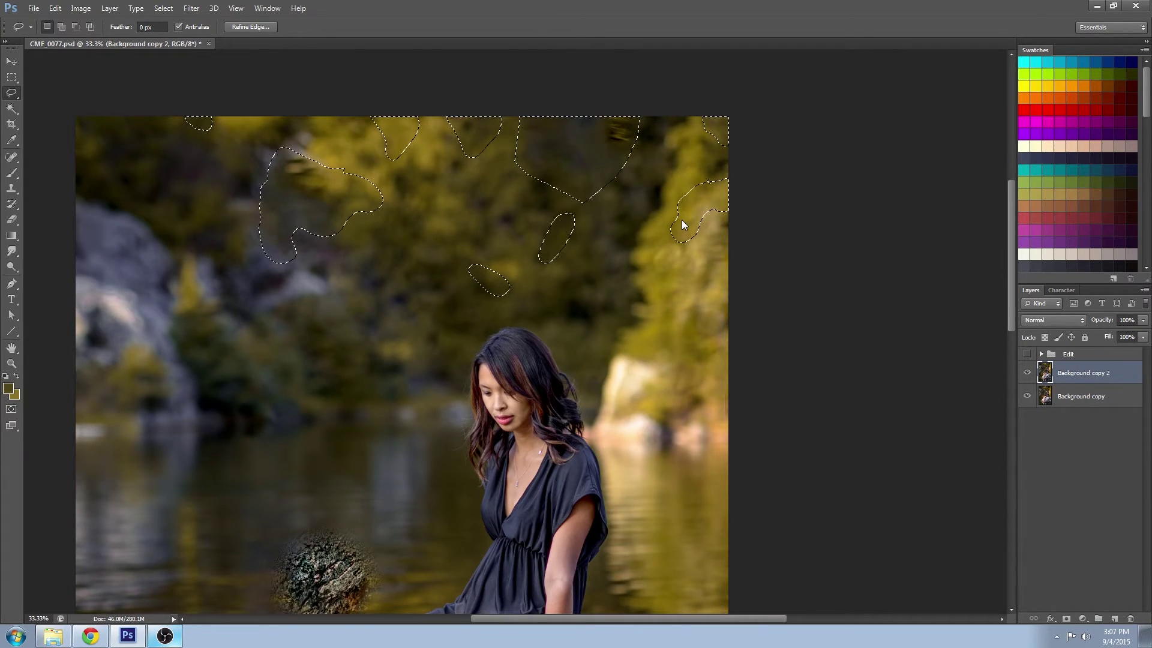
{"action": "key", "text": "ctrl+d"}
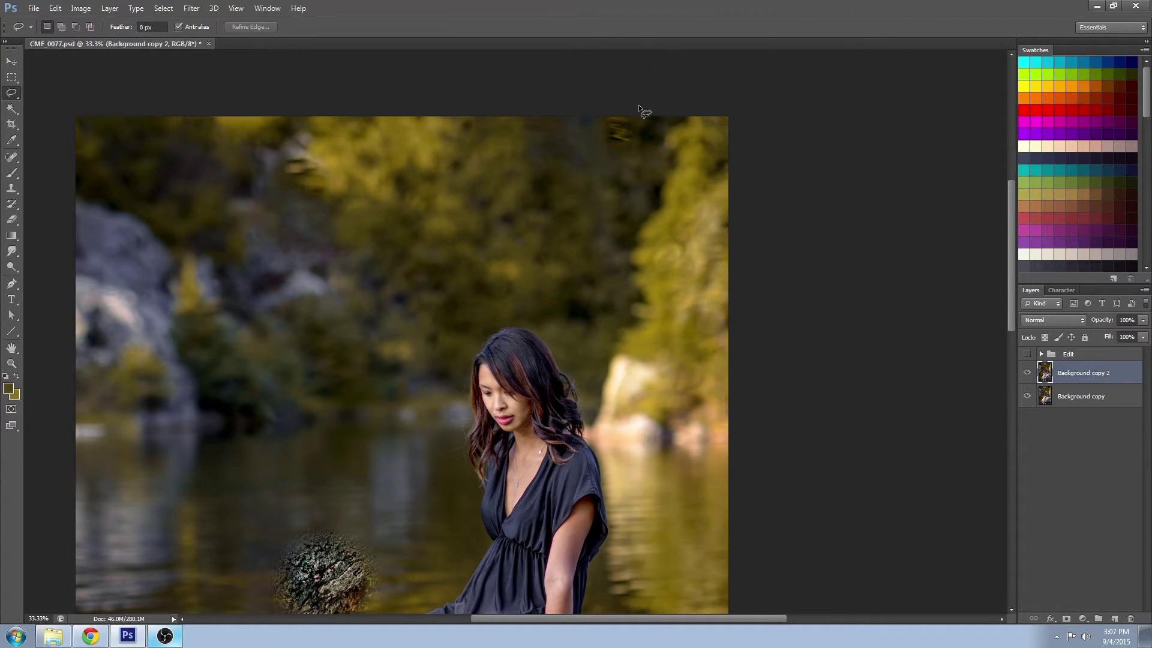
- Lasso two more patches near the top, Content-Aware fill them, and deselect
{"action": "mouse_move", "coordinate": [629, 111]}
{"action": "left_mouse_down"}
{"action": "mouse_move", "coordinate": [603, 131]}
{"action": "mouse_move", "coordinate": [658, 78]}
{"action": "left_mouse_up"}
{"action": "mouse_move", "coordinate": [317, 164]}
{"action": "left_mouse_down"}
{"action": "mouse_move", "coordinate": [278, 162]}
{"action": "mouse_move", "coordinate": [302, 199]}
{"action": "mouse_move", "coordinate": [325, 191]}
{"action": "mouse_move", "coordinate": [296, 158]}
{"action": "left_mouse_up"}
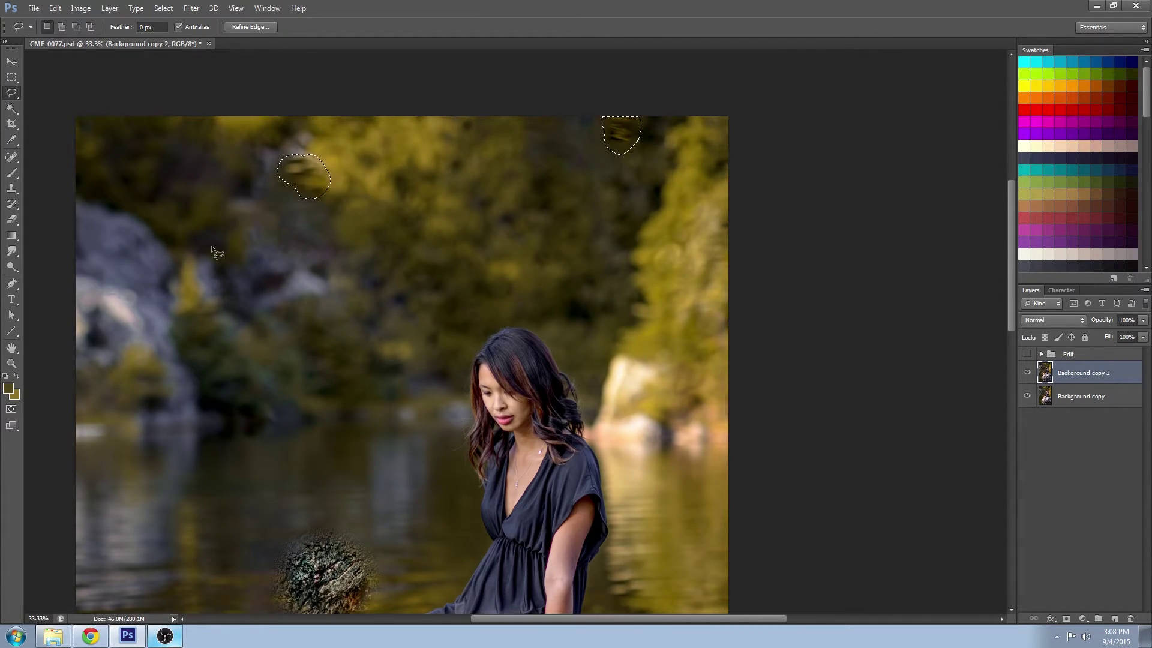
{"action": "left_click", "coordinate": [55, 8]}
{"action": "left_click", "coordinate": [63, 180]}
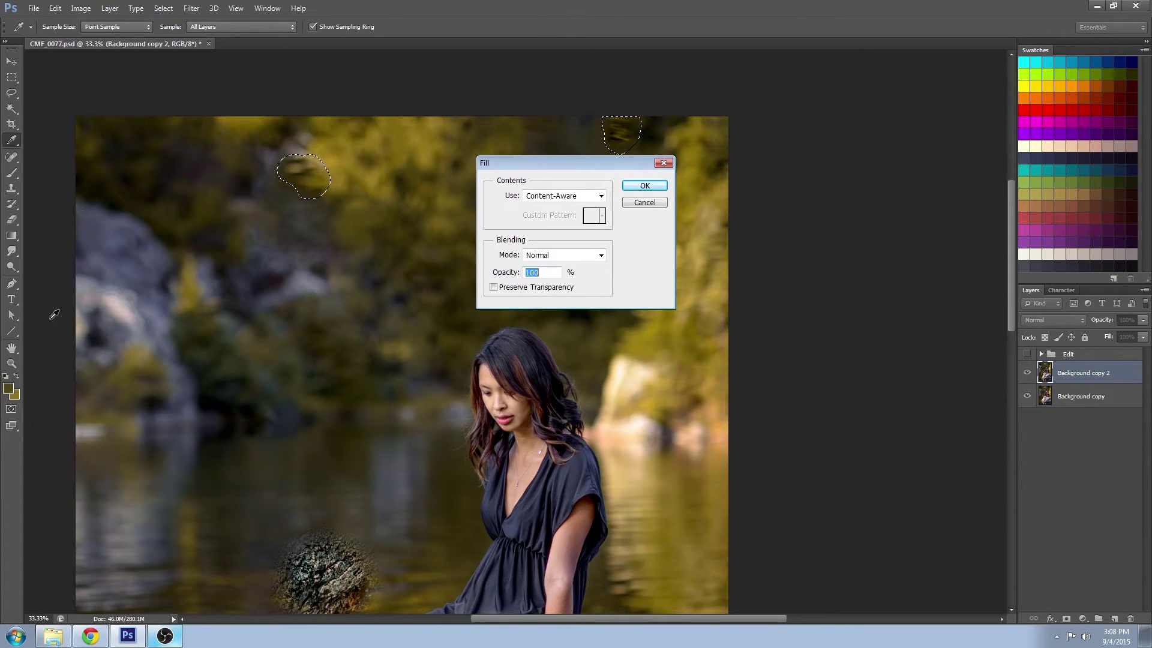
{"action": "left_click", "coordinate": [647, 182]}
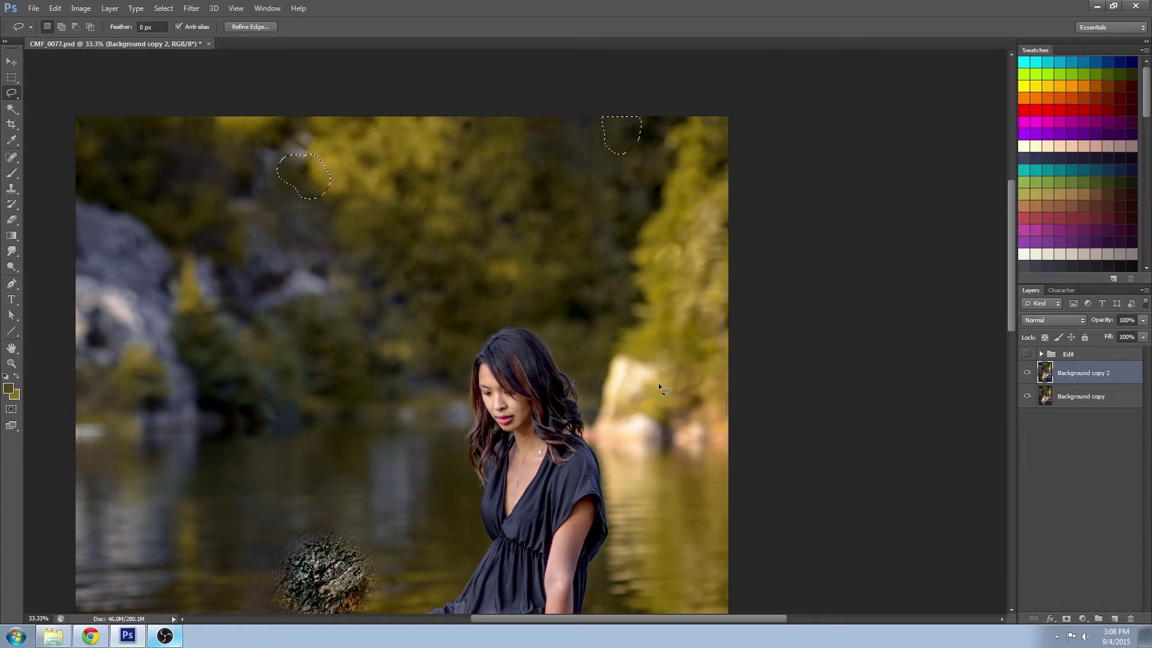
{"action": "key", "text": "ctrl+d"}
- Return to the Lasso Tool and check its Feather field
{"action": "left_click", "coordinate": [11, 108]}
{"action": "left_click", "coordinate": [11, 94]}
{"action": "left_click", "coordinate": [142, 27]}
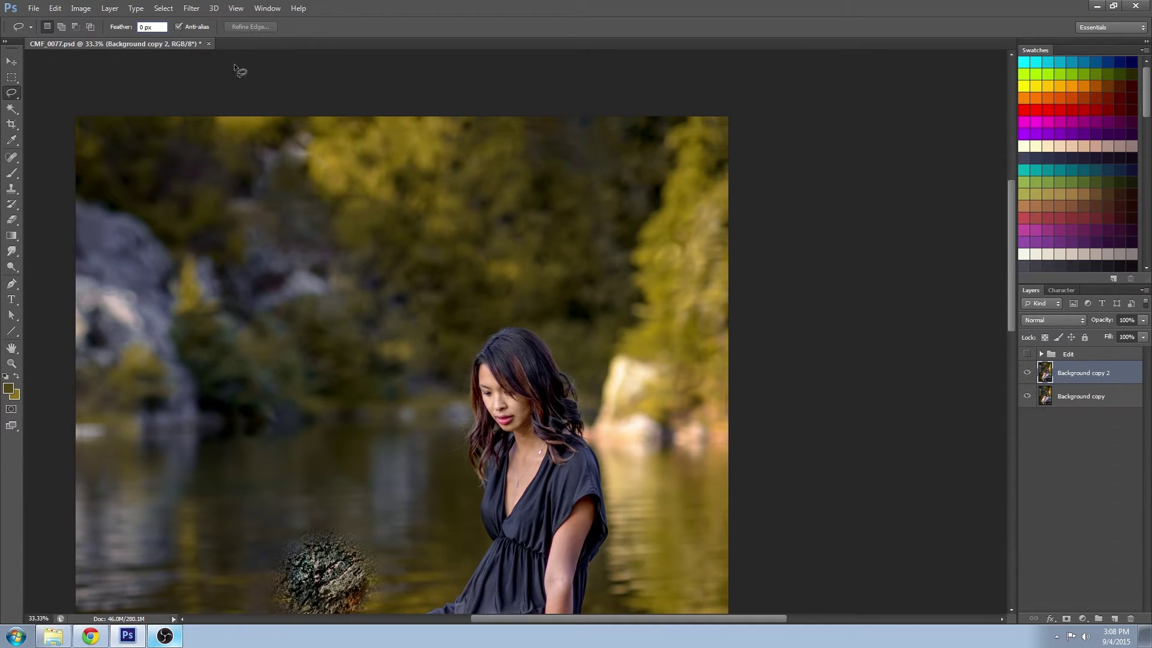
- Lasso the light upper-left foliage patch and refine its edge with Smooth 15 and Feather 8.6 px
{"action": "key", "text": "Return"}
{"action": "left_click_drag", "start_coordinate": [243, 193], "coordinate": [318, 157]}
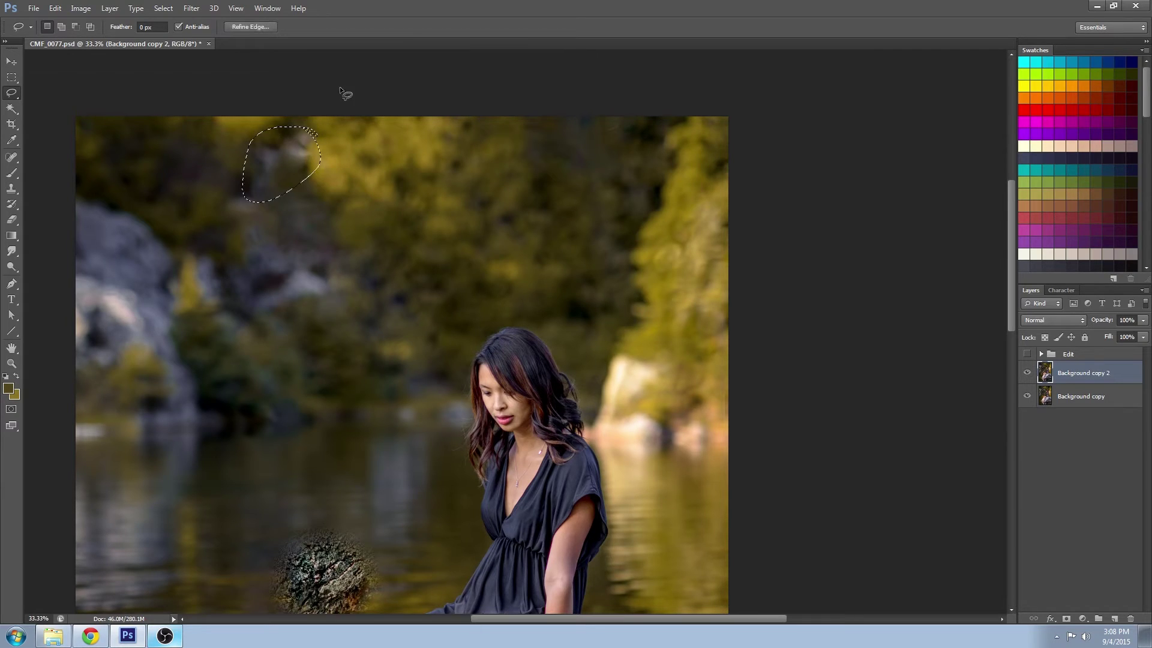
{"action": "left_click", "coordinate": [264, 26]}
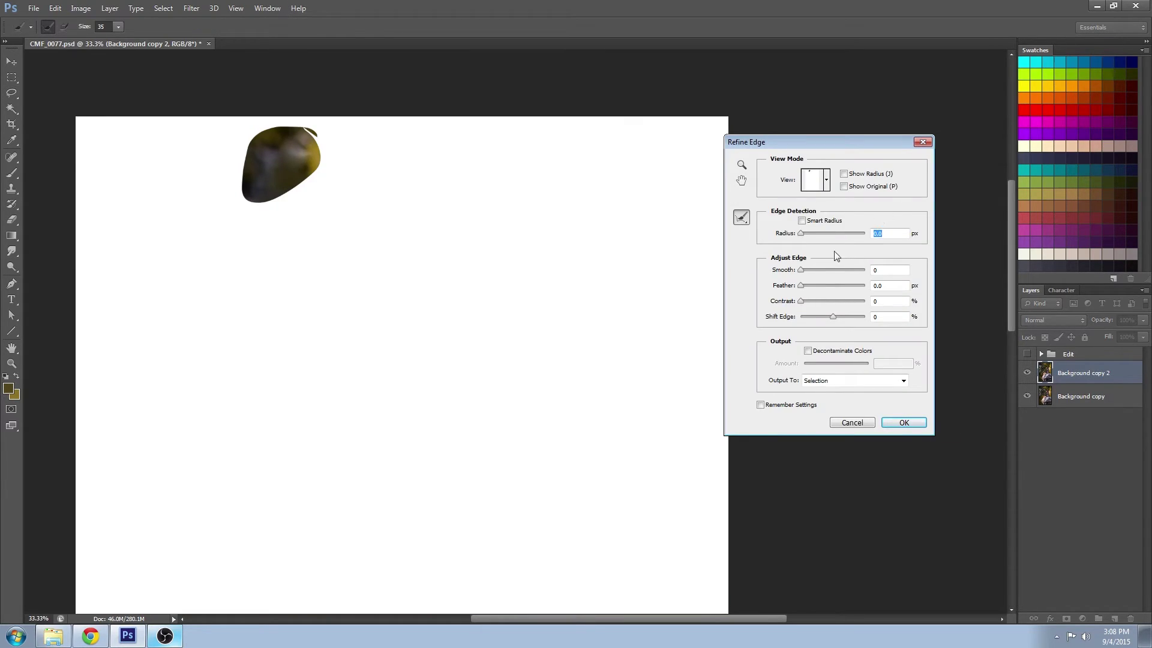
{"action": "mouse_move", "coordinate": [800, 286]}
{"action": "left_mouse_down"}
{"action": "mouse_move", "coordinate": [824, 288]}
{"action": "mouse_move", "coordinate": [810, 271]}
{"action": "left_mouse_up"}
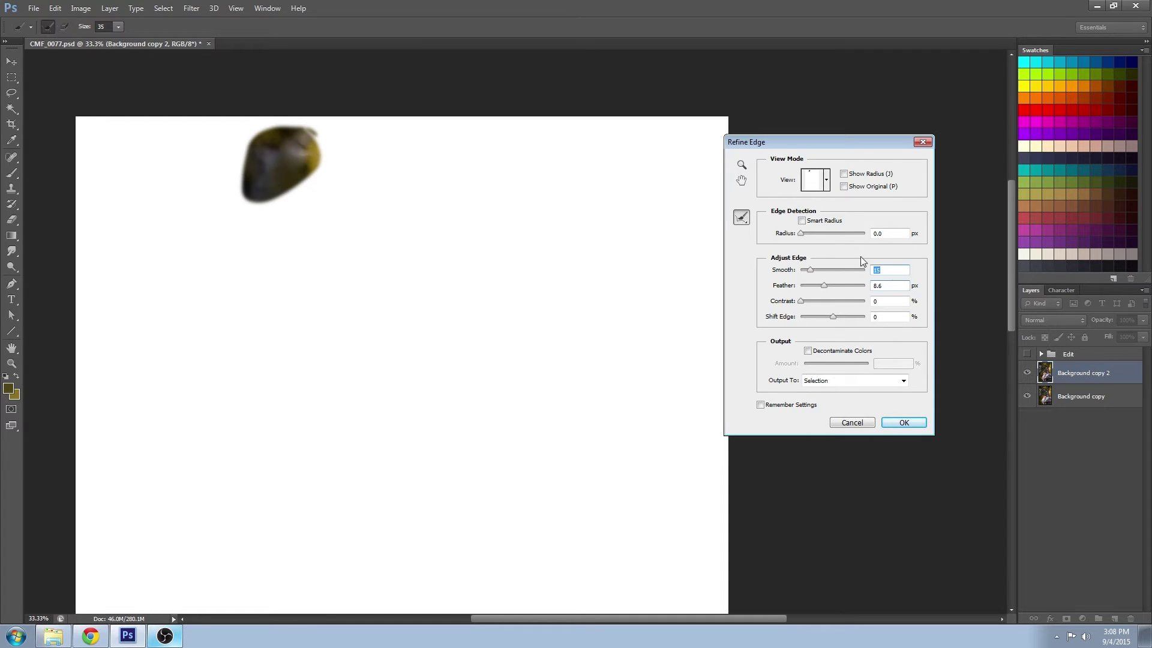
{"action": "left_click", "coordinate": [899, 423]}
- Content-Aware fill the selected patch, then deselect
{"action": "left_click", "coordinate": [55, 8]}
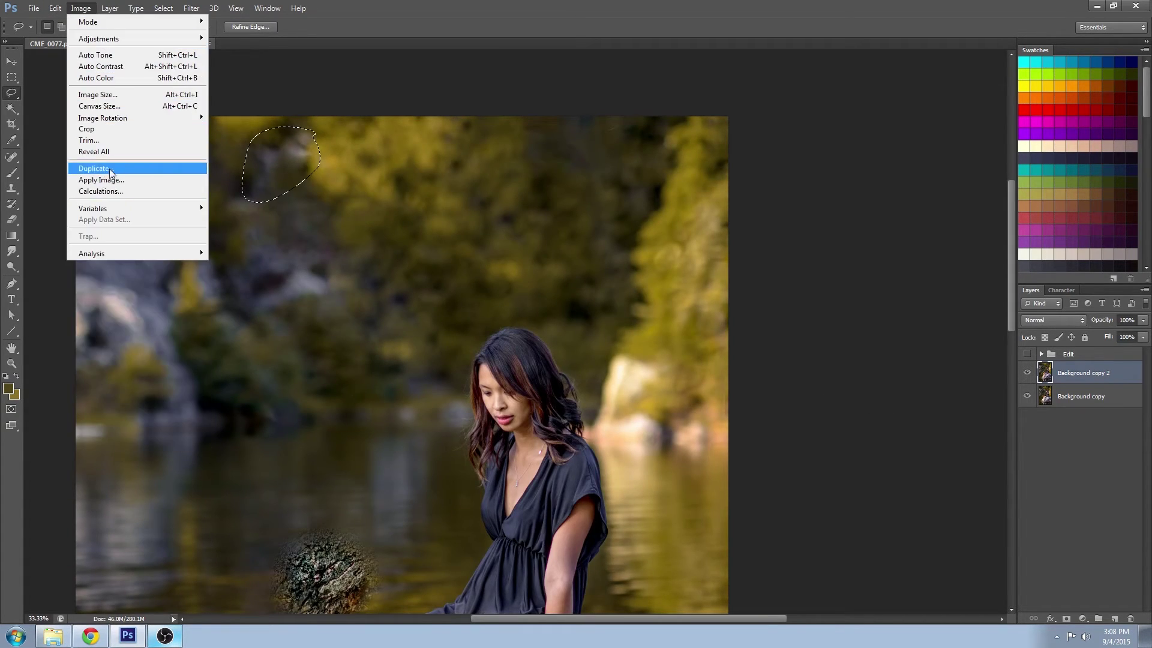
{"action": "left_click", "coordinate": [69, 178]}
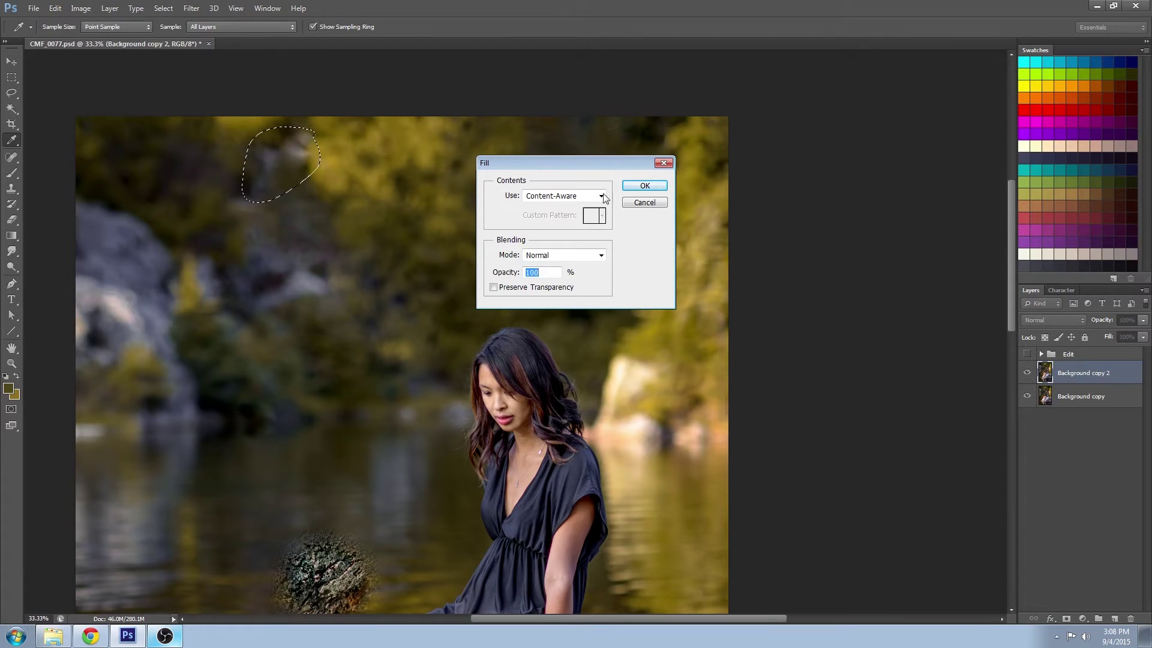
{"action": "left_click", "coordinate": [644, 186]}
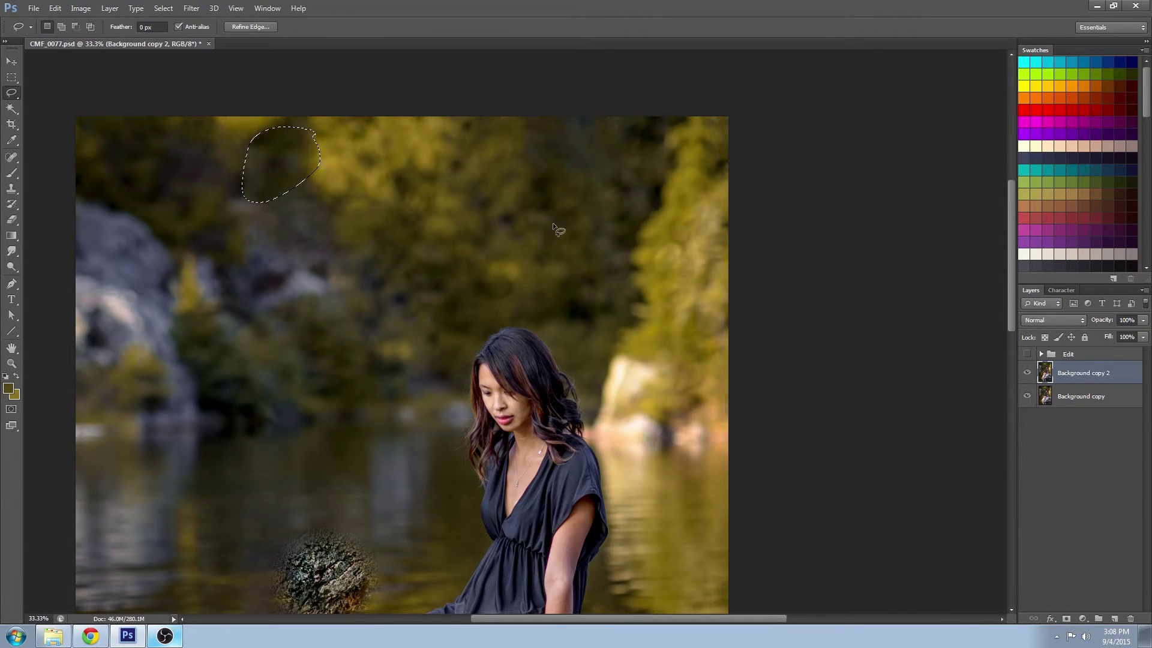
{"action": "key", "text": "ctrl+d"}
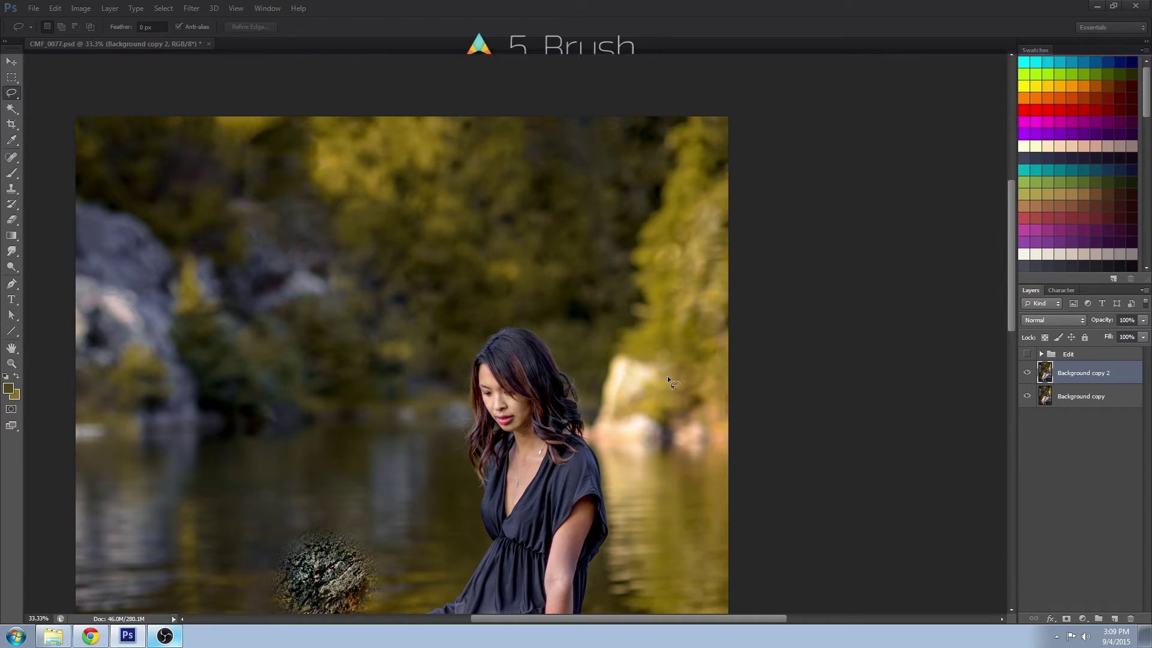
- Switch to the Brush tool and set its size to 400
{"action": "key", "text": "b"}
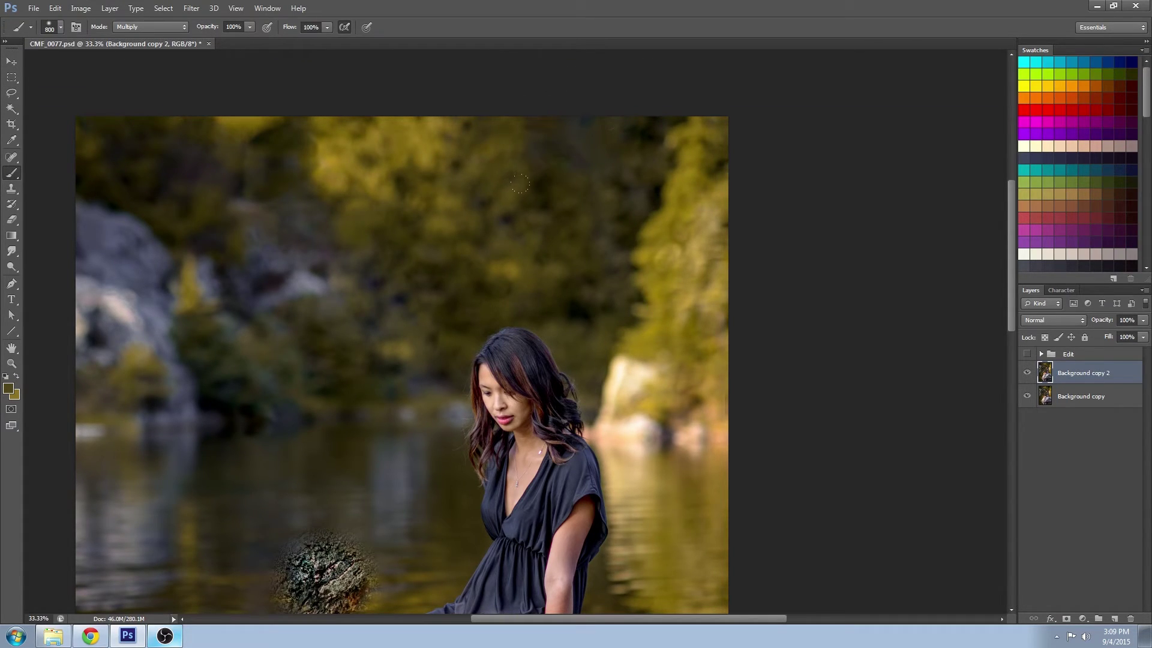
{"action": "key", "text": "bracketleft"}
{"action": "key", "text": "bracketleft"}
{"action": "key", "text": "bracketleft"}
{"action": "key", "text": "bracketleft"}
{"action": "key", "text": "bracketleft"}
{"action": "key", "text": "bracketleft"}
{"action": "key", "text": "bracketright"}
{"action": "key", "text": "bracketright"}
{"action": "key", "text": "bracketright"}
{"action": "key", "text": "bracketright"}
{"action": "key", "text": "bracketright"}
{"action": "key", "text": "bracketright"}
{"action": "key", "text": "bracketleft"}
- Sample dark and olive colours from the photo and paint Multiply strokes along the top edge
{"action": "left_click", "coordinate": [403, 272], "text": "alt"}
{"action": "left_click", "coordinate": [368, 178], "text": "alt"}
{"action": "left_click", "coordinate": [322, 173], "text": "alt"}
{"action": "left_click", "coordinate": [437, 263], "text": "alt"}
{"action": "left_click", "coordinate": [409, 262], "text": "alt"}
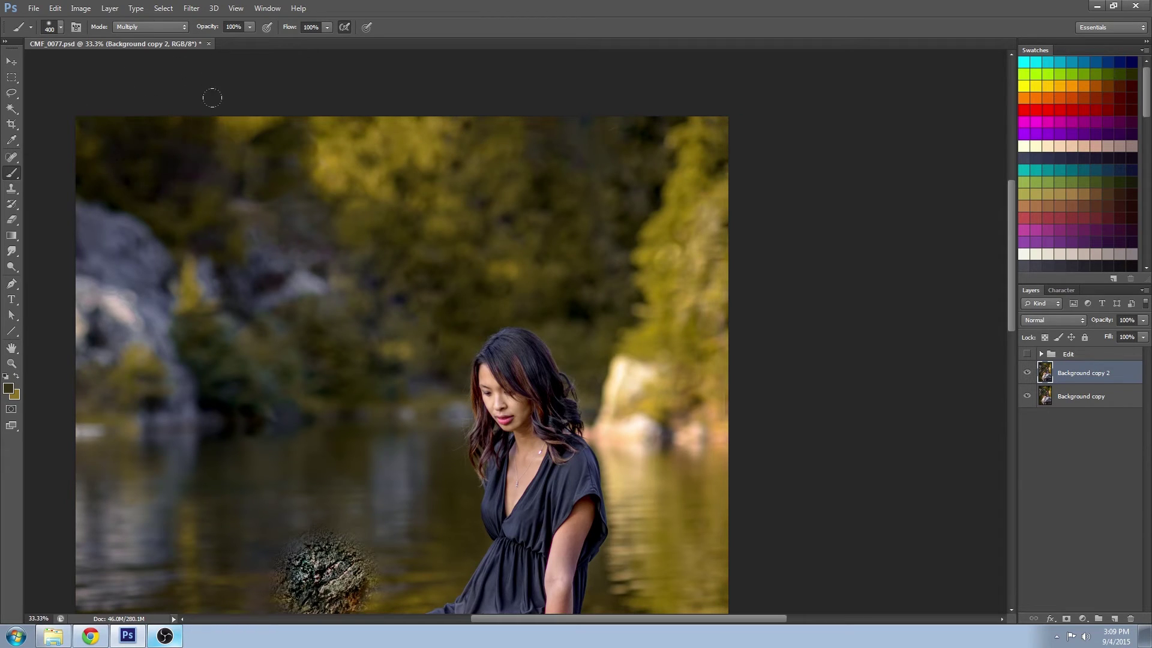
{"action": "mouse_move", "coordinate": [212, 97]}
{"action": "left_mouse_down"}
{"action": "mouse_move", "coordinate": [248, 71]}
{"action": "mouse_move", "coordinate": [176, 129]}
{"action": "mouse_move", "coordinate": [283, 57]}
{"action": "left_mouse_up"}
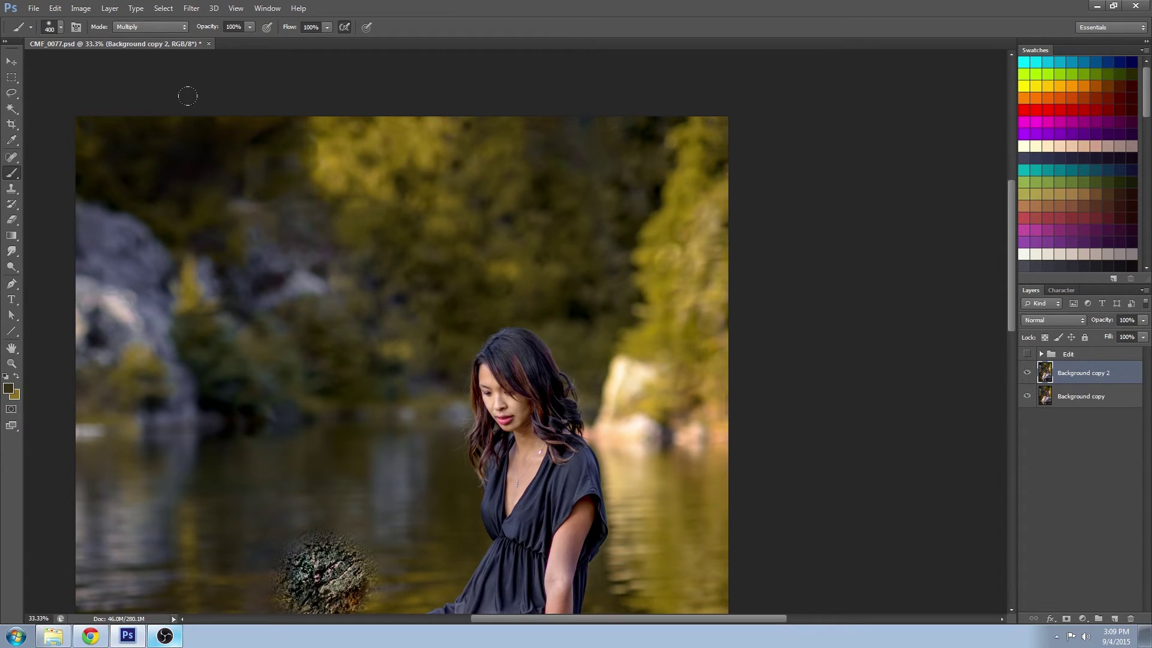
- Paint more Multiply strokes darkening the upper-right background and the middle foliage
{"action": "left_click", "coordinate": [162, 28]}
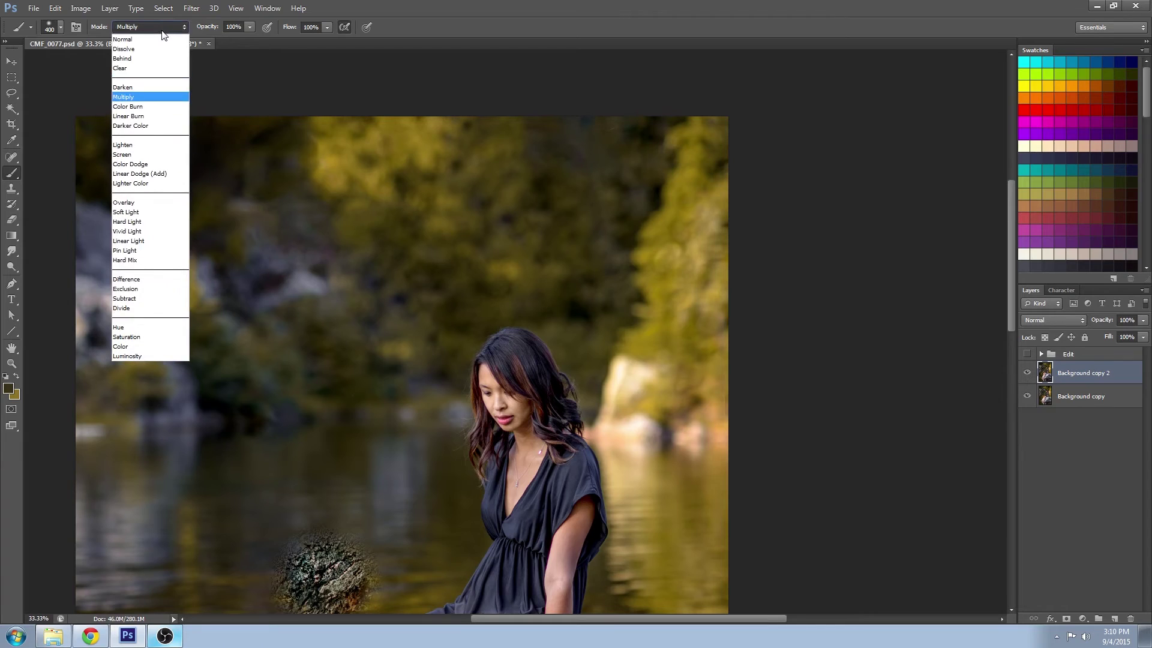
{"action": "left_click", "coordinate": [142, 95]}
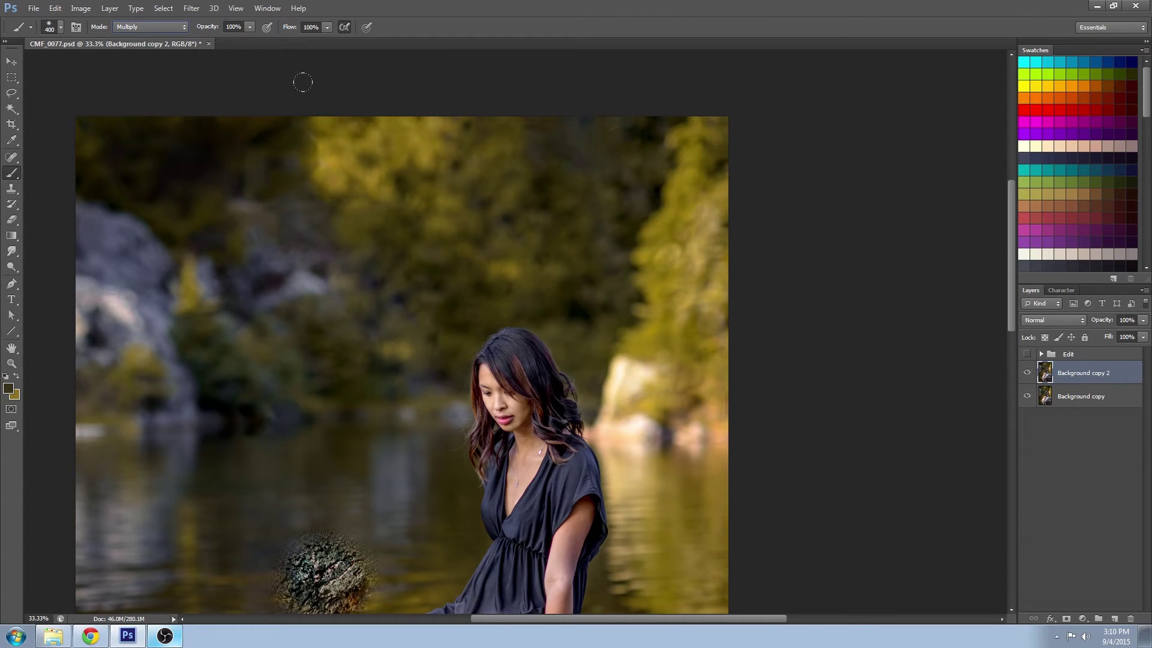
{"action": "mouse_move", "coordinate": [303, 82]}
{"action": "left_mouse_down"}
{"action": "mouse_move", "coordinate": [335, 85]}
{"action": "mouse_move", "coordinate": [308, 169]}
{"action": "mouse_move", "coordinate": [378, 85]}
{"action": "mouse_move", "coordinate": [396, 168]}
{"action": "mouse_move", "coordinate": [429, 92]}
{"action": "mouse_move", "coordinate": [403, 66]}
{"action": "mouse_move", "coordinate": [321, 190]}
{"action": "mouse_move", "coordinate": [360, 234]}
{"action": "mouse_move", "coordinate": [578, 136]}
{"action": "mouse_move", "coordinate": [680, 106]}
{"action": "mouse_move", "coordinate": [635, 220]}
{"action": "mouse_move", "coordinate": [708, 282]}
{"action": "mouse_move", "coordinate": [663, 307]}
{"action": "mouse_move", "coordinate": [639, 263]}
{"action": "mouse_move", "coordinate": [639, 339]}
{"action": "left_mouse_up"}
{"action": "mouse_move", "coordinate": [361, 323]}
{"action": "left_mouse_down"}
{"action": "mouse_move", "coordinate": [462, 239]}
{"action": "mouse_move", "coordinate": [474, 252]}
{"action": "mouse_move", "coordinate": [462, 267]}
{"action": "mouse_move", "coordinate": [559, 153]}
{"action": "left_mouse_up"}
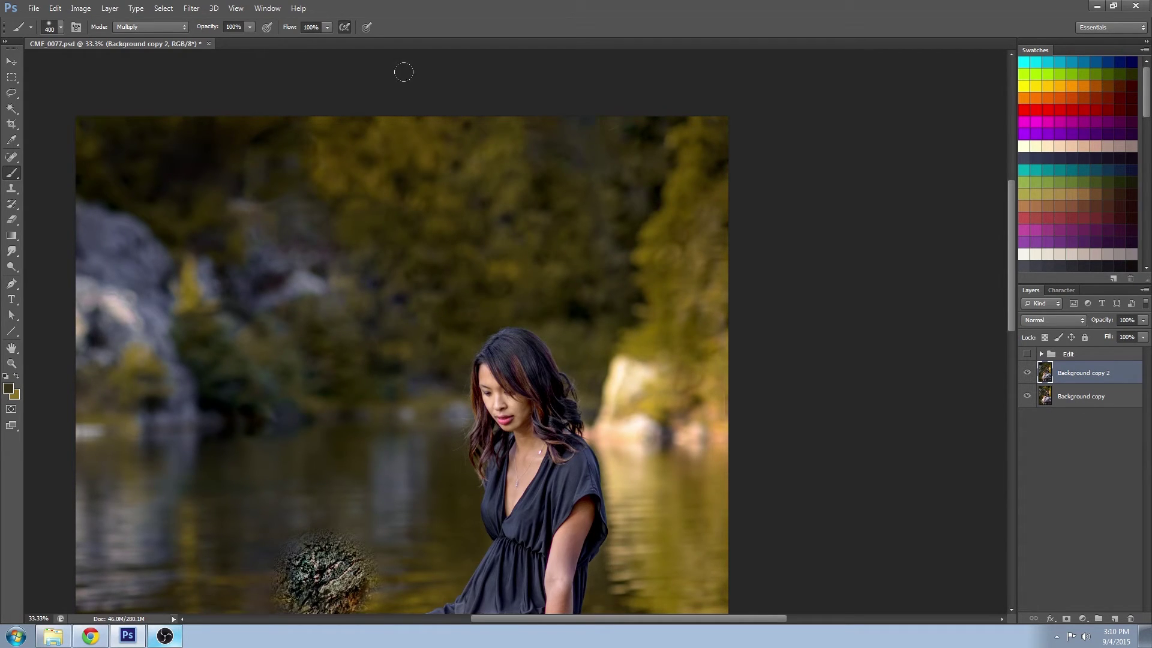
- Set the brush to Normal at size 600, paint olive along the top, undoing the top-right stroke
{"action": "left_click", "coordinate": [145, 26]}
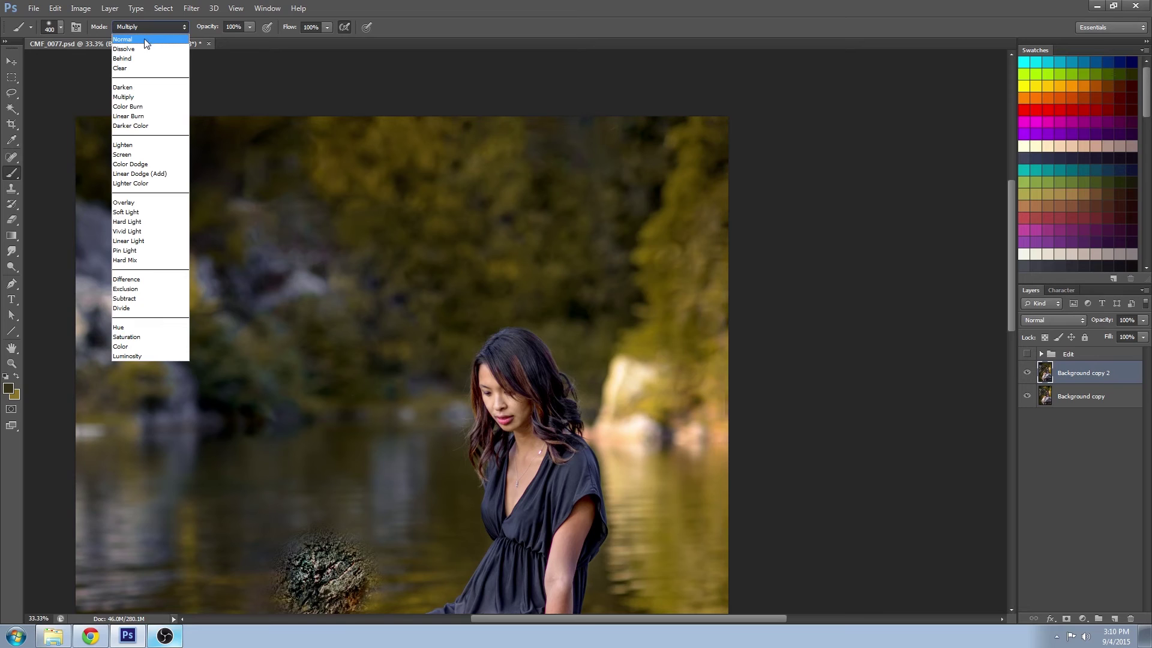
{"action": "left_click", "coordinate": [144, 38]}
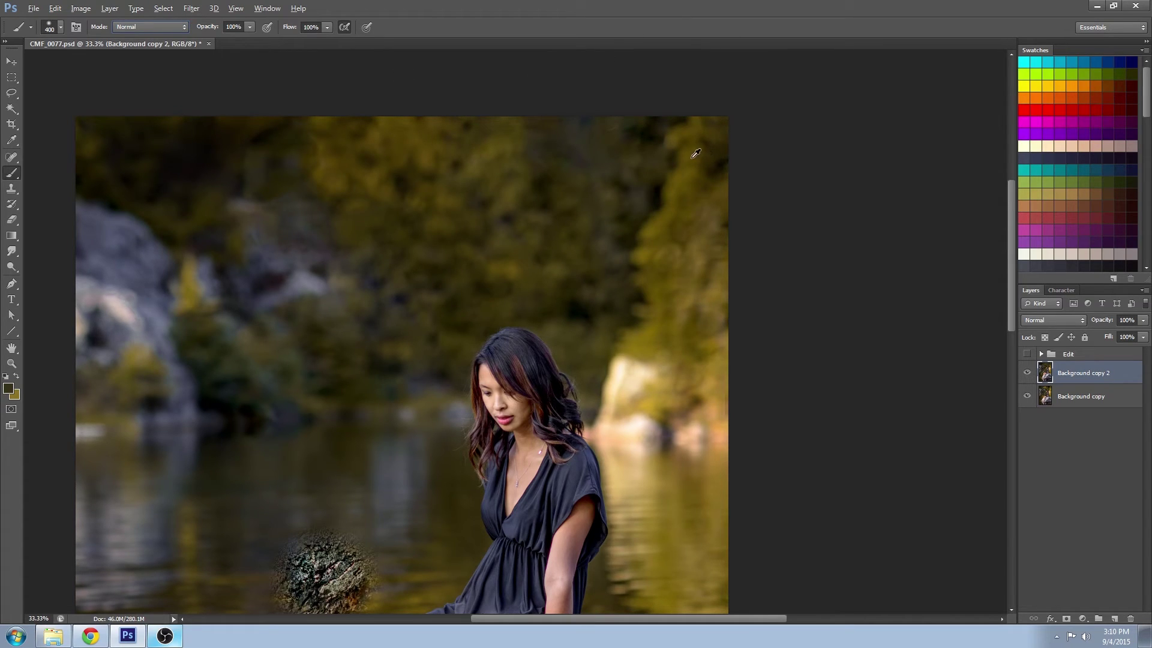
{"action": "key", "text": "bracketright"}
{"action": "key", "text": "bracketright"}
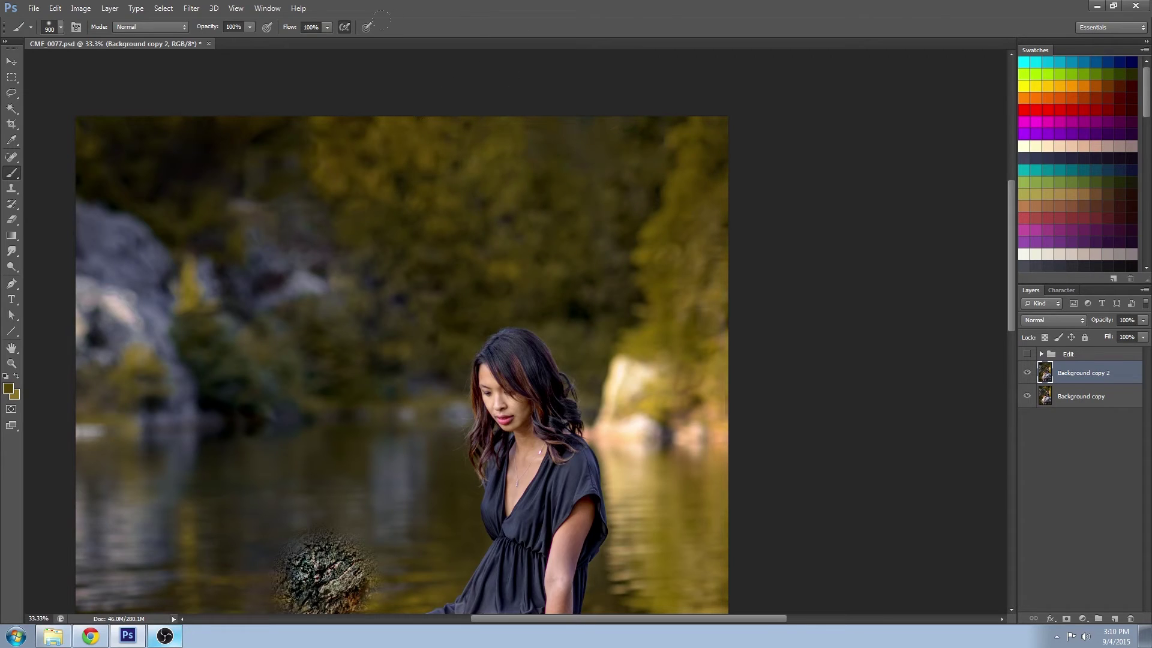
{"action": "mouse_move", "coordinate": [198, 138]}
{"action": "left_mouse_down"}
{"action": "mouse_move", "coordinate": [120, 144]}
{"action": "mouse_move", "coordinate": [229, 131]}
{"action": "left_mouse_up"}
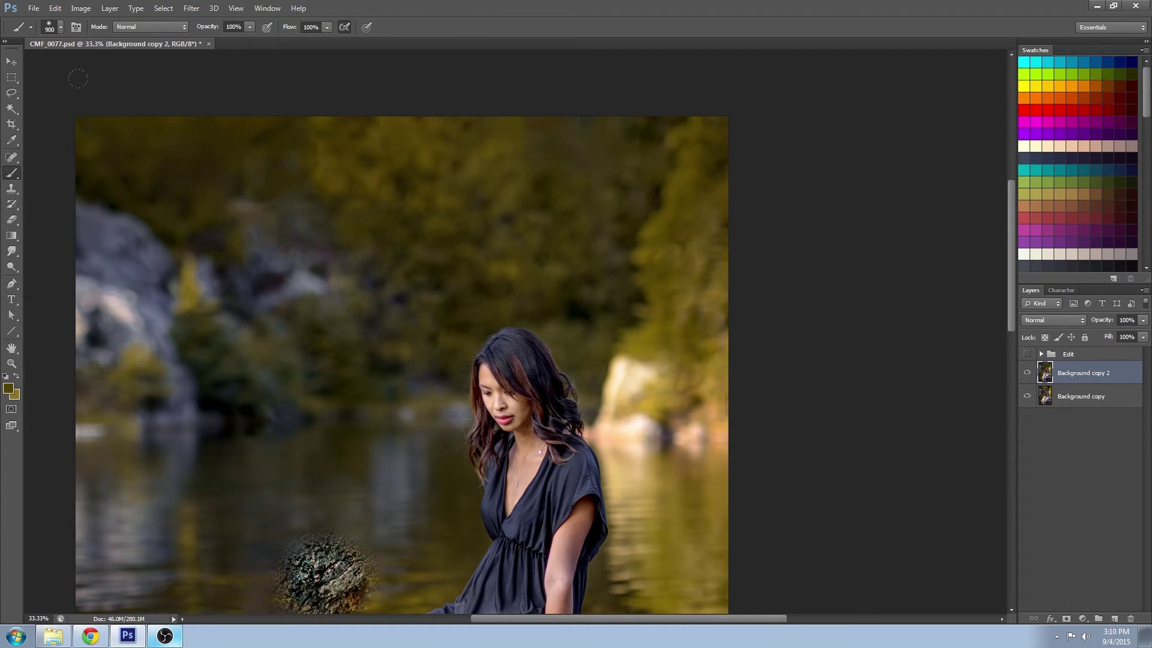
{"action": "left_click_drag", "start_coordinate": [606, 218], "coordinate": [644, 305]}
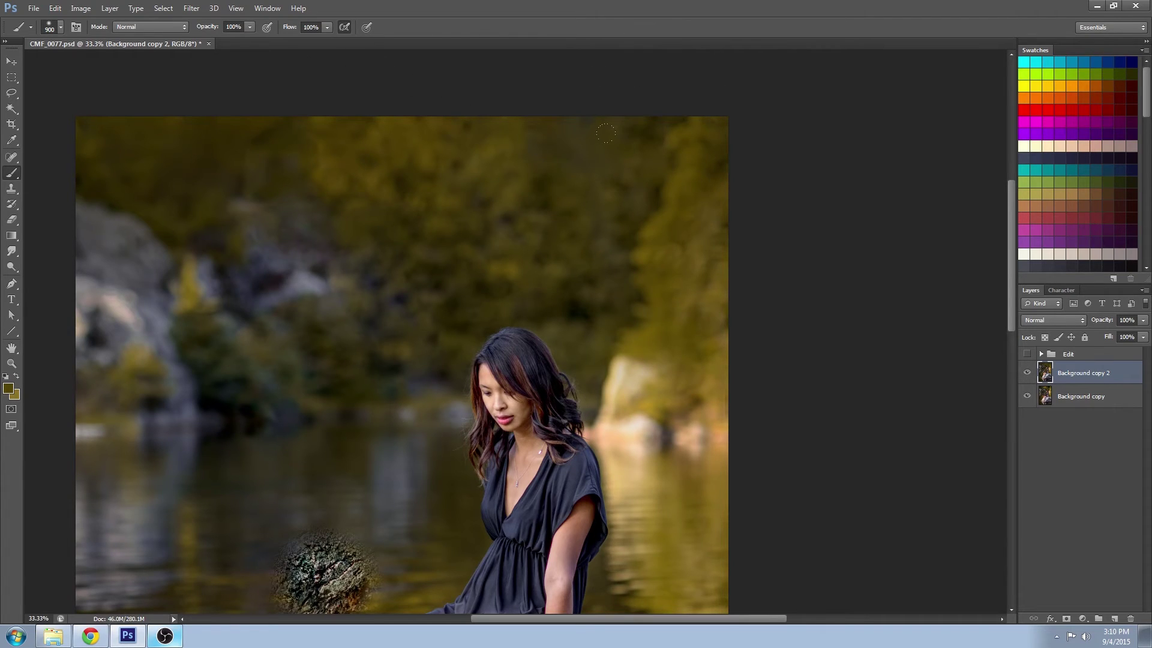
{"action": "left_click_drag", "start_coordinate": [654, 150], "coordinate": [682, 111]}
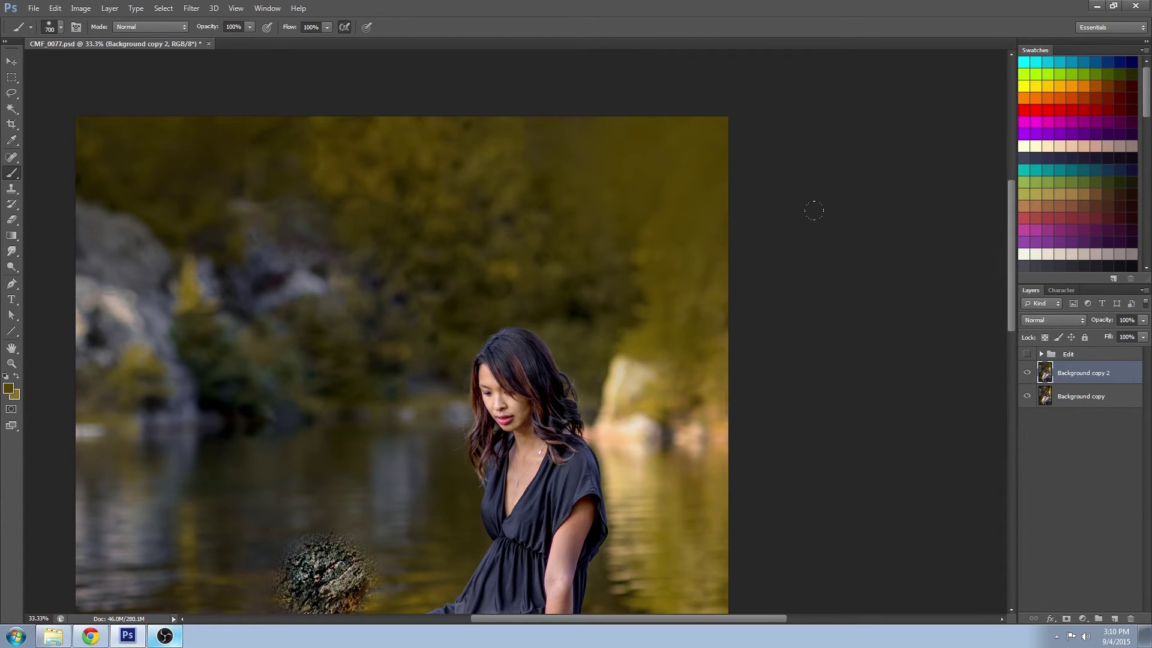
{"action": "key", "text": "ctrl+z"}
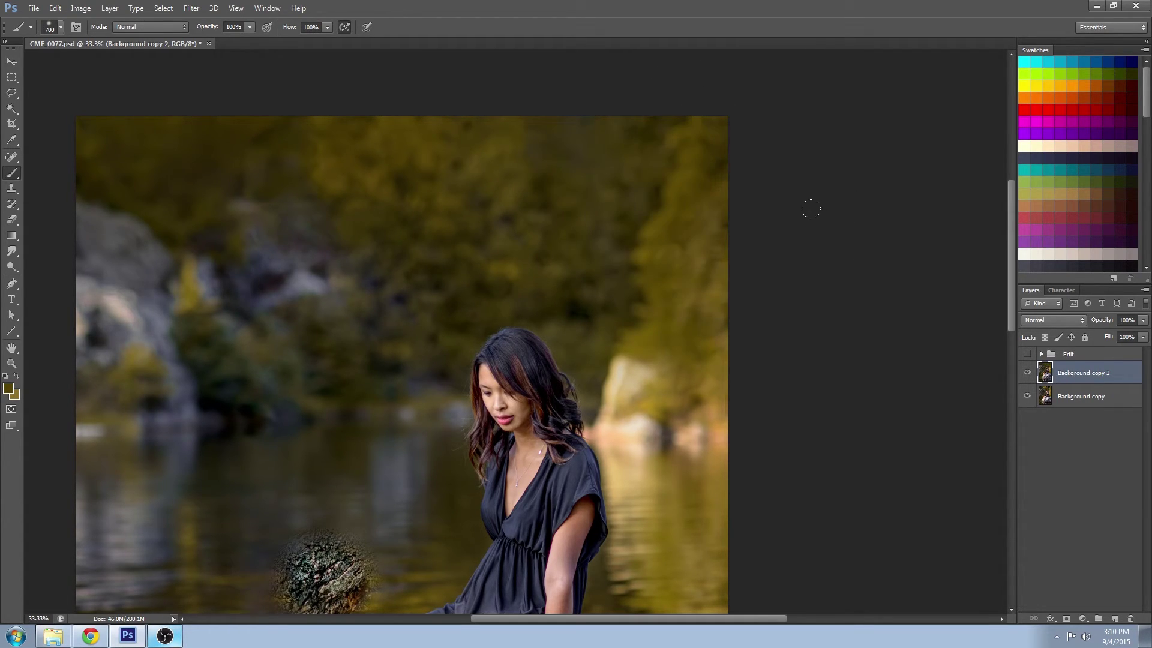
{"action": "left_click", "coordinate": [155, 26]}
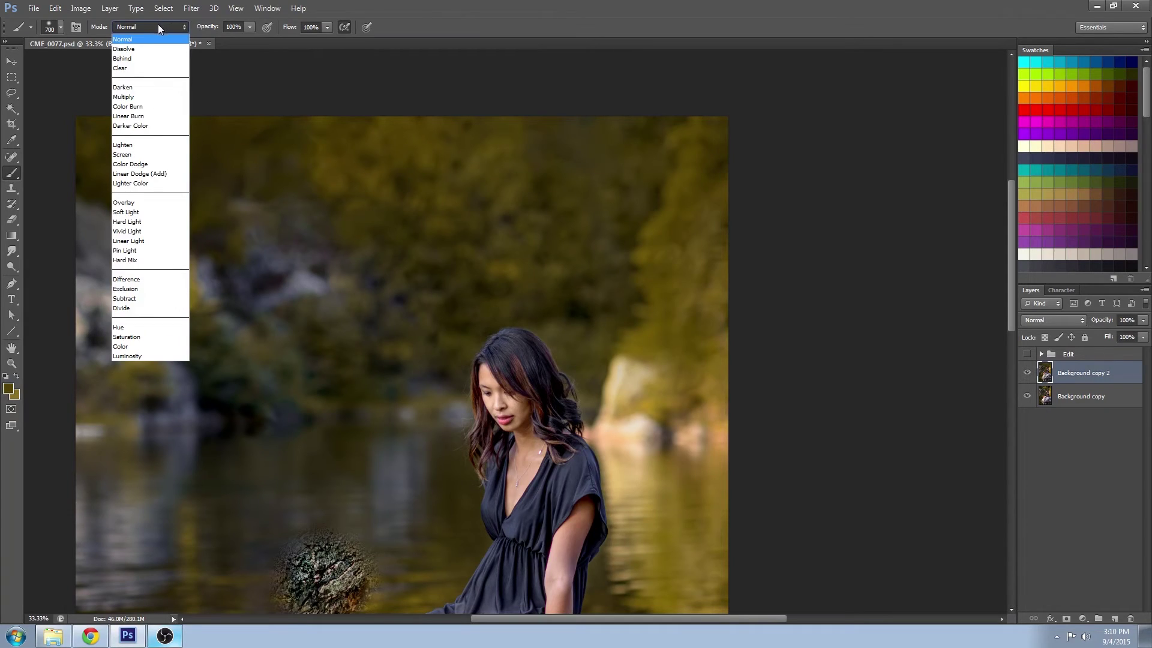
- Set the brush to Color mode to tint the background olive, then undo the overly heavy tint
{"action": "left_click", "coordinate": [122, 347]}
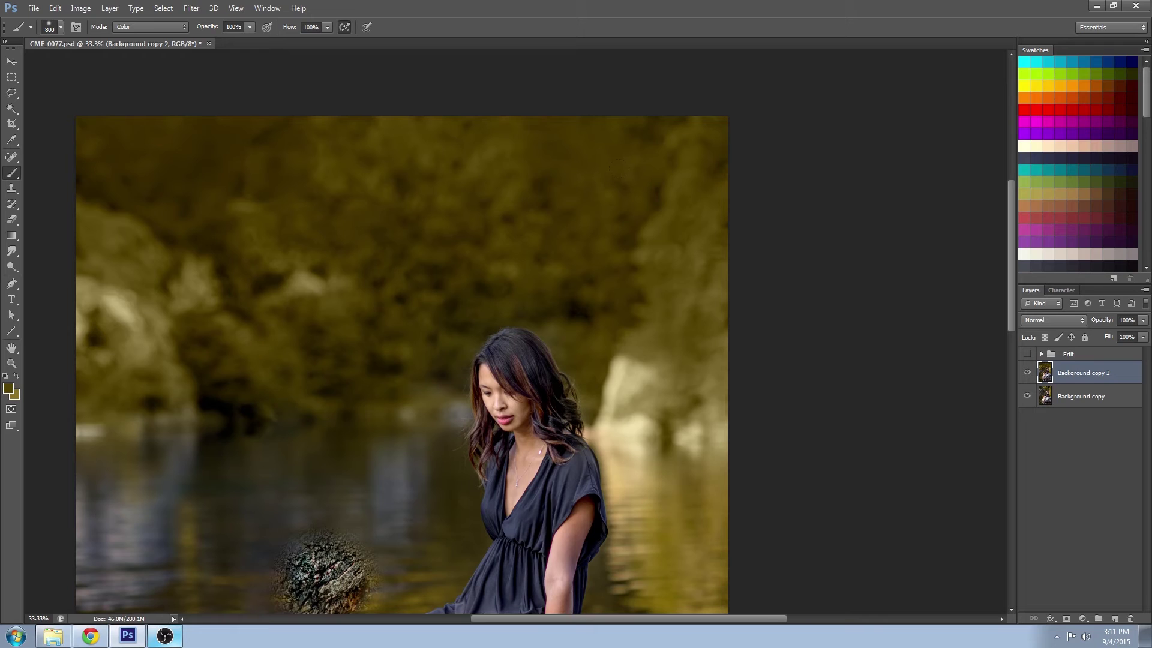
{"action": "key", "text": "ctrl+z"}
- Sample dark and olive colours from the foliage, set brush size 400, and add empty Layer 3
{"action": "key", "text": "bracketleft"}
{"action": "key", "text": "bracketleft"}
{"action": "key", "text": "bracketleft"}
{"action": "key", "text": "bracketleft"}
{"action": "key", "text": "bracketleft"}
{"action": "left_click", "coordinate": [182, 329], "text": "alt"}
{"action": "left_click", "coordinate": [202, 267], "text": "alt"}
{"action": "left_click", "coordinate": [270, 382], "text": "alt"}
{"action": "left_click", "coordinate": [701, 243], "text": "alt"}
{"action": "key", "text": "bracketright"}
{"action": "left_click", "coordinate": [1112, 619]}
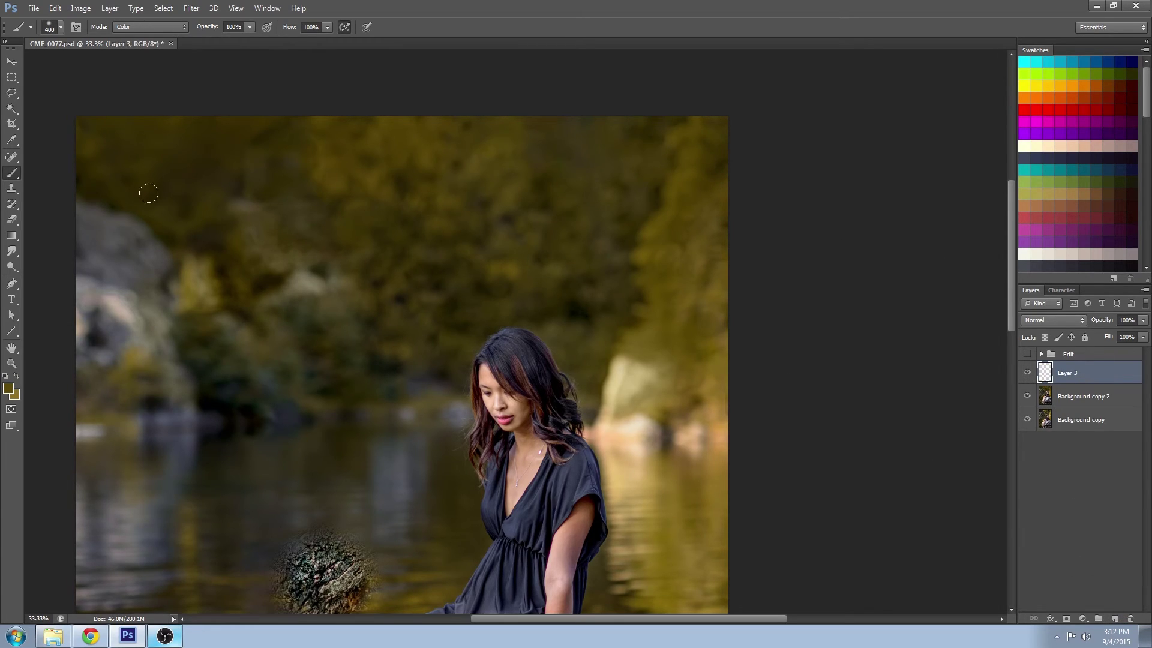
- On Layer 3, paint the upper-left background and the bright right-edge reflection dark with a Normal brush
{"action": "left_click", "coordinate": [147, 29]}
{"action": "left_click", "coordinate": [144, 42]}
{"action": "key", "text": "x"}
{"action": "mouse_move", "coordinate": [81, 126]}
{"action": "left_mouse_down"}
{"action": "mouse_move", "coordinate": [92, 90]}
{"action": "mouse_move", "coordinate": [75, 332]}
{"action": "mouse_move", "coordinate": [100, 337]}
{"action": "mouse_move", "coordinate": [171, 301]}
{"action": "mouse_move", "coordinate": [56, 372]}
{"action": "mouse_move", "coordinate": [58, 386]}
{"action": "mouse_move", "coordinate": [409, 384]}
{"action": "mouse_move", "coordinate": [419, 278]}
{"action": "mouse_move", "coordinate": [247, 378]}
{"action": "mouse_move", "coordinate": [243, 302]}
{"action": "mouse_move", "coordinate": [380, 102]}
{"action": "mouse_move", "coordinate": [306, 97]}
{"action": "mouse_move", "coordinate": [89, 166]}
{"action": "mouse_move", "coordinate": [161, 82]}
{"action": "mouse_move", "coordinate": [552, 69]}
{"action": "mouse_move", "coordinate": [425, 157]}
{"action": "mouse_move", "coordinate": [455, 225]}
{"action": "mouse_move", "coordinate": [631, 189]}
{"action": "mouse_move", "coordinate": [712, 219]}
{"action": "mouse_move", "coordinate": [618, 266]}
{"action": "mouse_move", "coordinate": [483, 272]}
{"action": "mouse_move", "coordinate": [562, 297]}
{"action": "mouse_move", "coordinate": [550, 306]}
{"action": "mouse_move", "coordinate": [594, 376]}
{"action": "mouse_move", "coordinate": [611, 372]}
{"action": "mouse_move", "coordinate": [608, 386]}
{"action": "mouse_move", "coordinate": [714, 358]}
{"action": "mouse_move", "coordinate": [748, 322]}
{"action": "mouse_move", "coordinate": [695, 297]}
{"action": "mouse_move", "coordinate": [616, 313]}
{"action": "mouse_move", "coordinate": [656, 228]}
{"action": "mouse_move", "coordinate": [413, 259]}
{"action": "mouse_move", "coordinate": [394, 375]}
{"action": "mouse_move", "coordinate": [417, 398]}
{"action": "mouse_move", "coordinate": [423, 330]}
{"action": "mouse_move", "coordinate": [464, 247]}
{"action": "left_mouse_up"}
{"action": "key", "text": "bracketleft"}
{"action": "key", "text": "bracketleft"}
{"action": "key", "text": "bracketleft"}
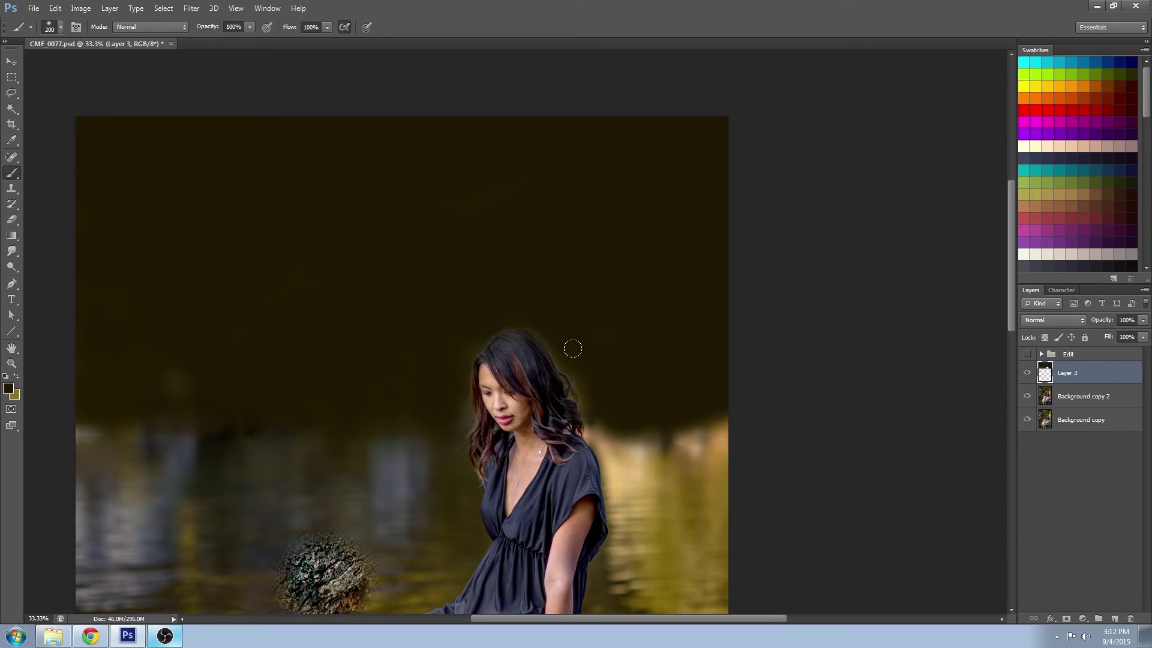
{"action": "mouse_move", "coordinate": [640, 404]}
{"action": "left_mouse_down"}
{"action": "mouse_move", "coordinate": [731, 410]}
{"action": "mouse_move", "coordinate": [836, 393]}
{"action": "left_mouse_up"}
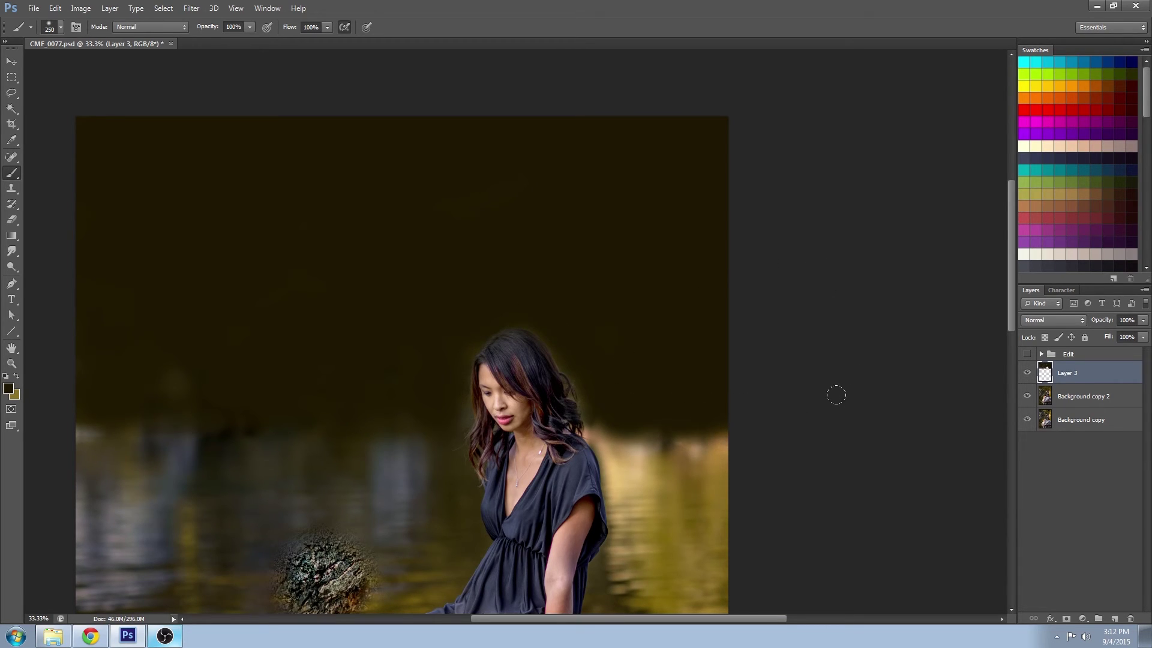
{"action": "key", "text": "bracketright"}
{"action": "left_click", "coordinate": [1060, 317]}
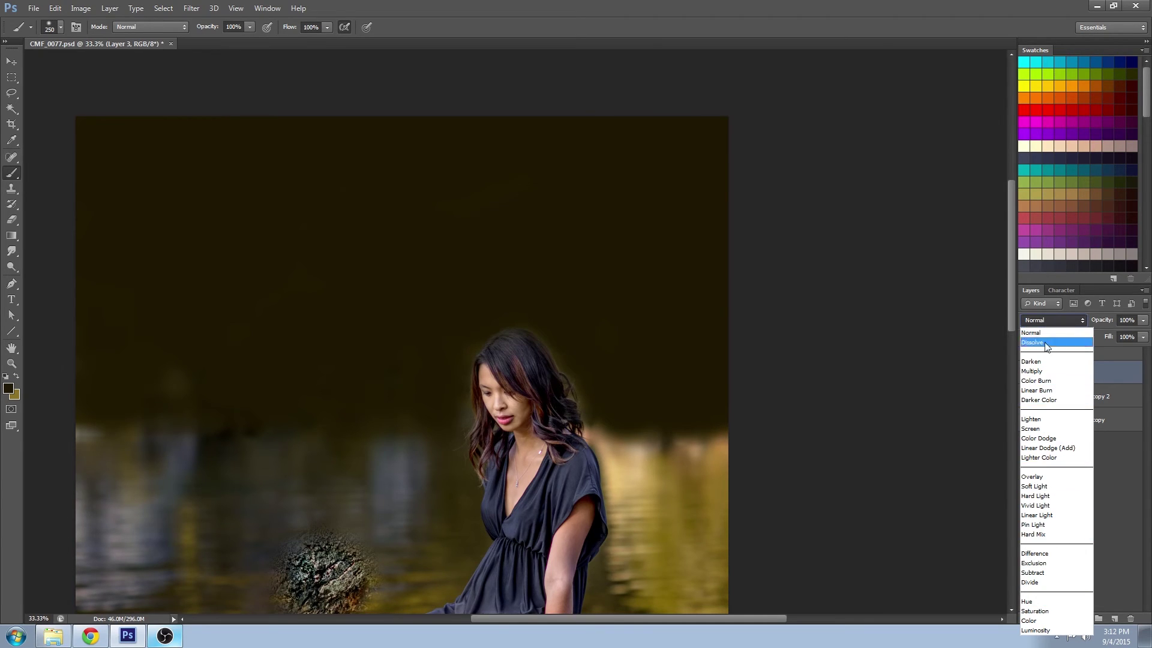
- Set Layer 3 to Multiply blend mode at 36% opacity
{"action": "left_click", "coordinate": [1044, 371]}
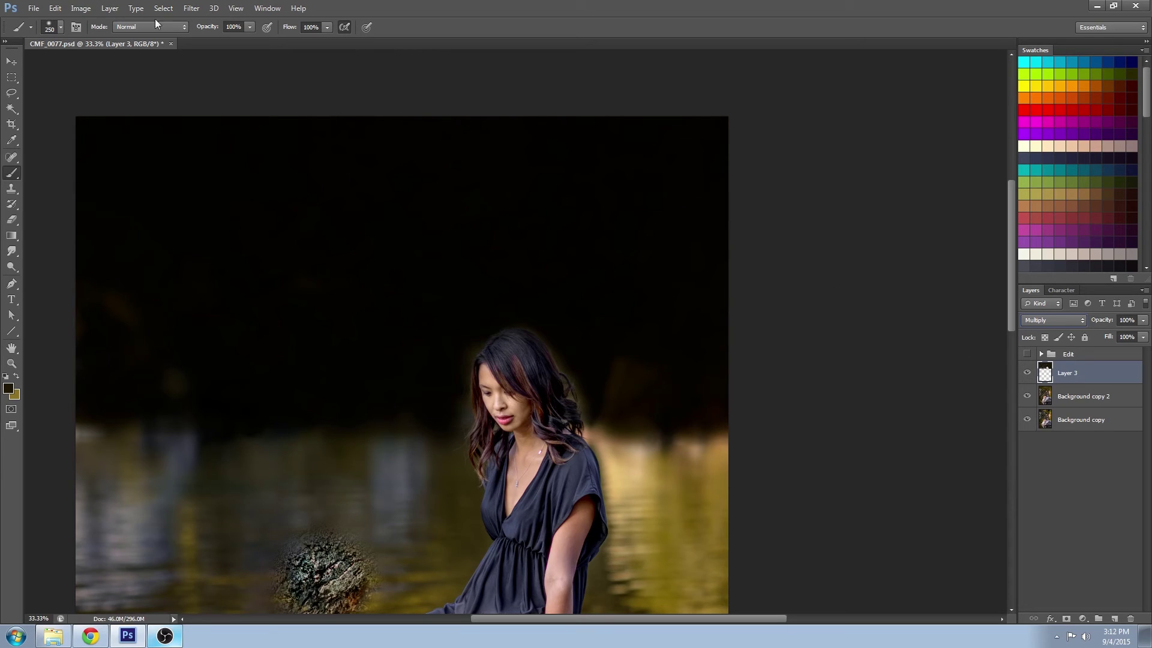
{"action": "left_click", "coordinate": [12, 62]}
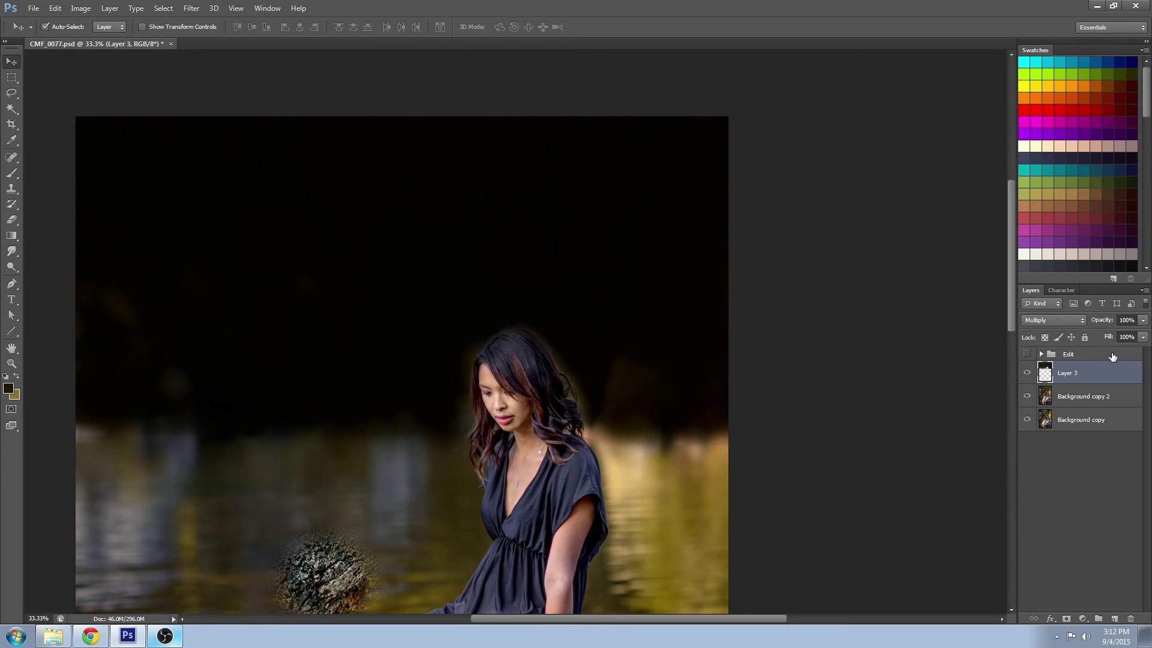
{"action": "left_click", "coordinate": [1142, 320]}
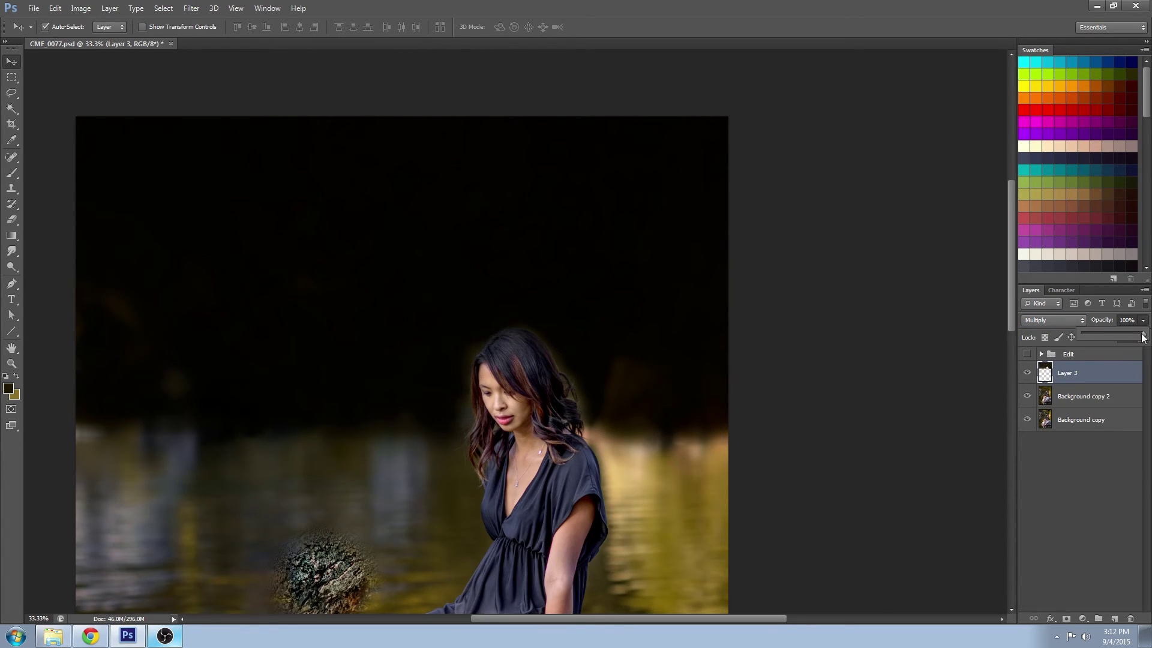
{"action": "left_click_drag", "start_coordinate": [1143, 337], "coordinate": [1107, 337]}
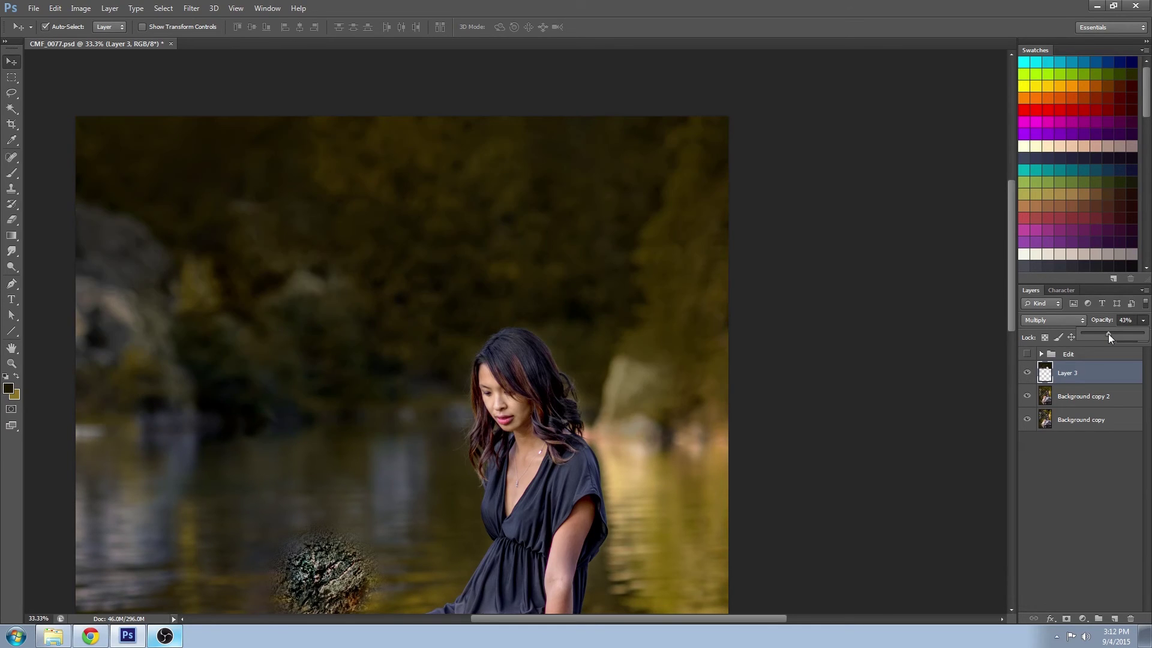
{"action": "left_click", "coordinate": [1100, 348]}
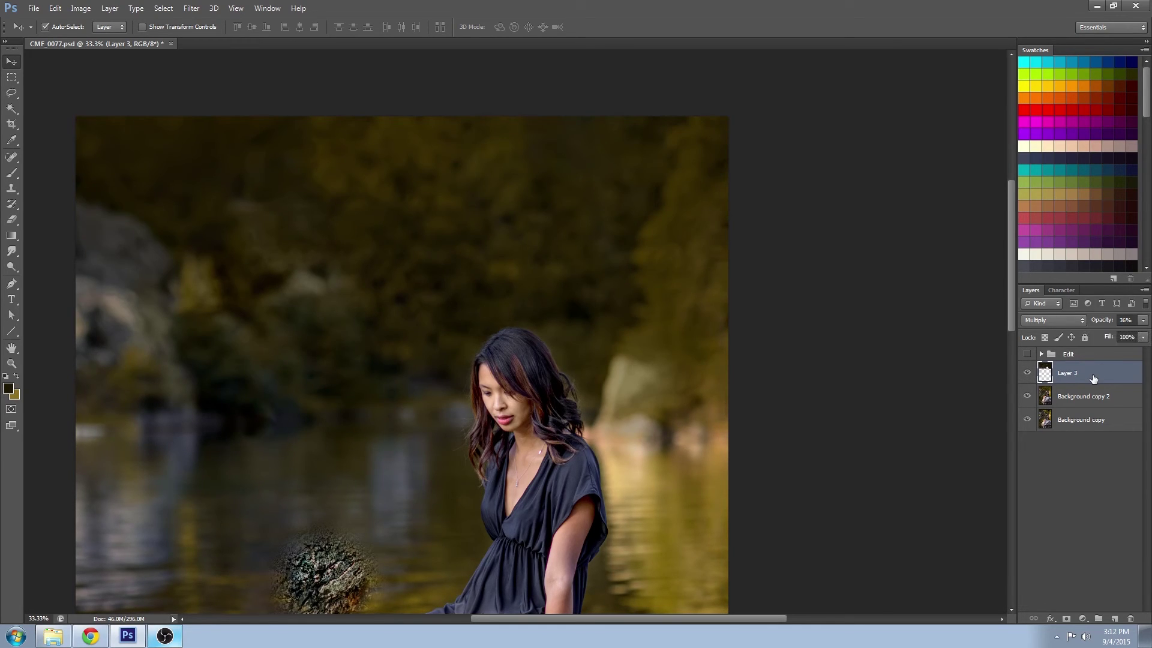
{"action": "left_click", "coordinate": [1093, 404]}
{"action": "left_click", "coordinate": [1099, 377]}
- Add a mask to Layer 3 and paint out its darkening across the middle band with an 800 px brush
{"action": "left_click", "coordinate": [1066, 619]}
{"action": "left_click", "coordinate": [12, 172]}
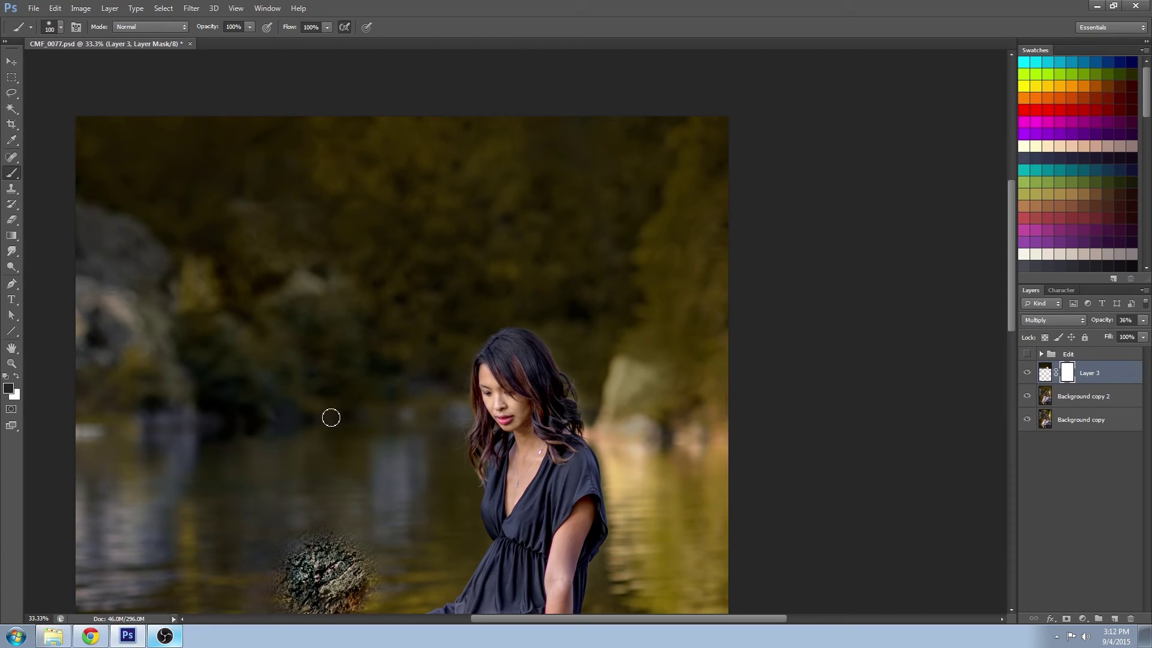
{"action": "key", "text": "bracketright"}
{"action": "key", "text": "bracketright"}
{"action": "key", "text": "bracketright"}
{"action": "key", "text": "bracketright"}
{"action": "key", "text": "bracketright"}
{"action": "key", "text": "bracketright"}
{"action": "key", "text": "bracketright"}
{"action": "key", "text": "bracketright"}
{"action": "mouse_move", "coordinate": [153, 293]}
{"action": "left_mouse_down"}
{"action": "mouse_move", "coordinate": [204, 300]}
{"action": "mouse_move", "coordinate": [249, 328]}
{"action": "mouse_move", "coordinate": [413, 353]}
{"action": "mouse_move", "coordinate": [362, 373]}
{"action": "mouse_move", "coordinate": [539, 390]}
{"action": "mouse_move", "coordinate": [640, 345]}
{"action": "left_mouse_up"}
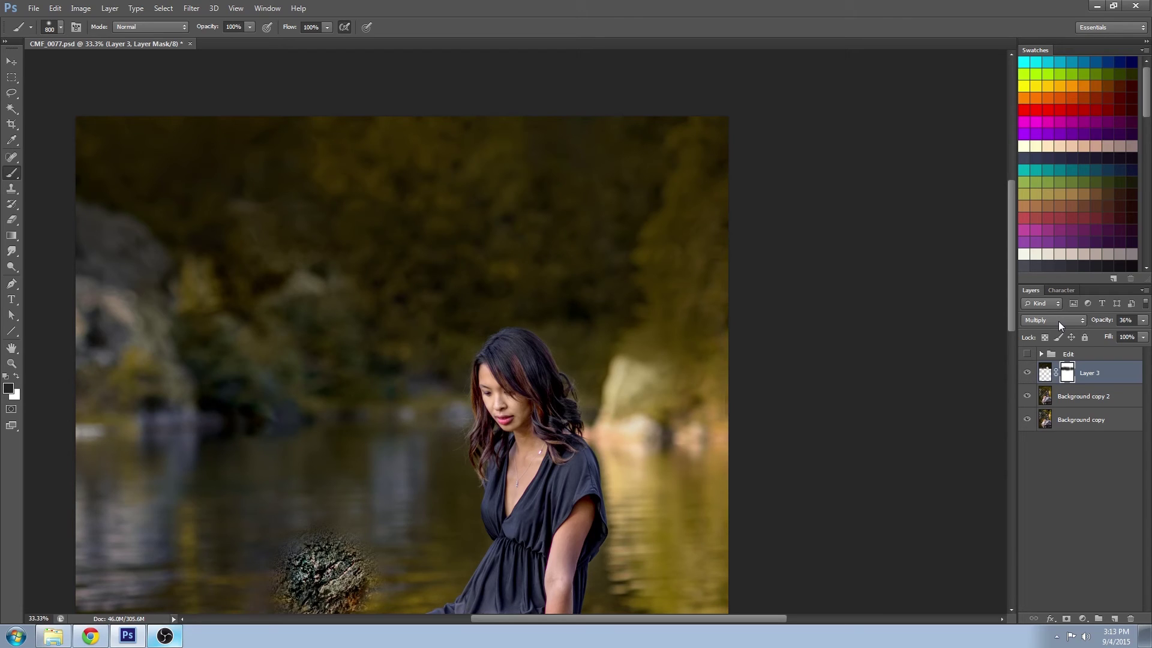
{"action": "left_click", "coordinate": [10, 63]}
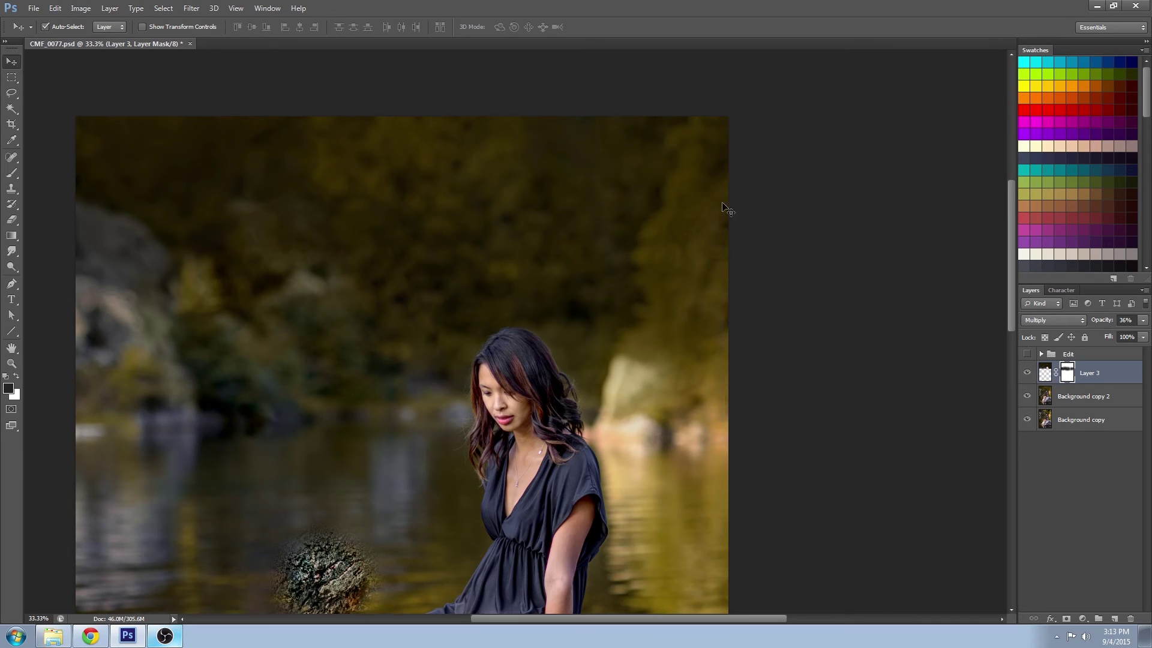
- Hide Layer 3 and select the Patch Tool from the healing tools
{"action": "left_click", "coordinate": [1027, 373]}
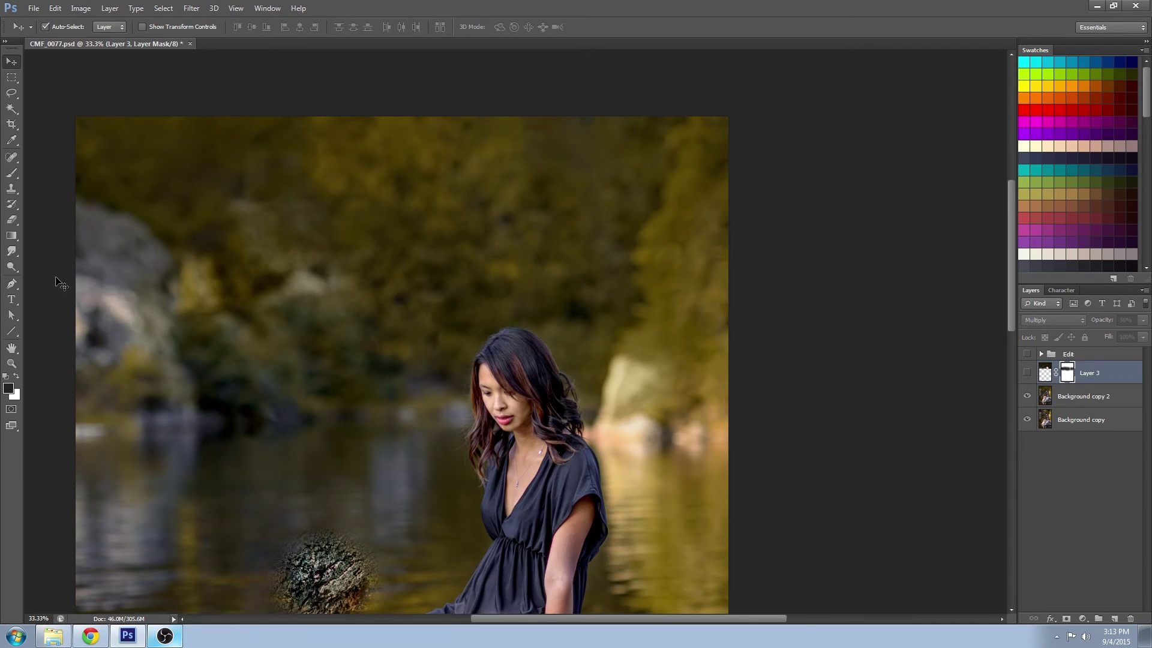
{"action": "left_click", "coordinate": [11, 177]}
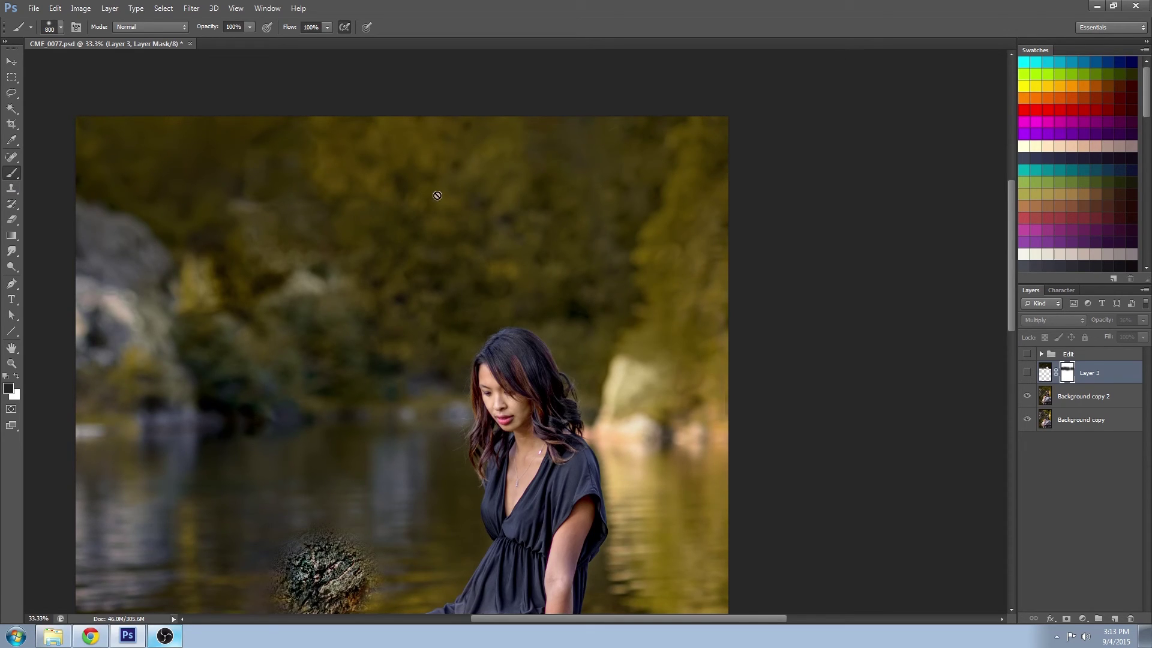
{"action": "scroll", "coordinate": [264, 464], "scroll_direction": "up", "scroll_amount": 1}
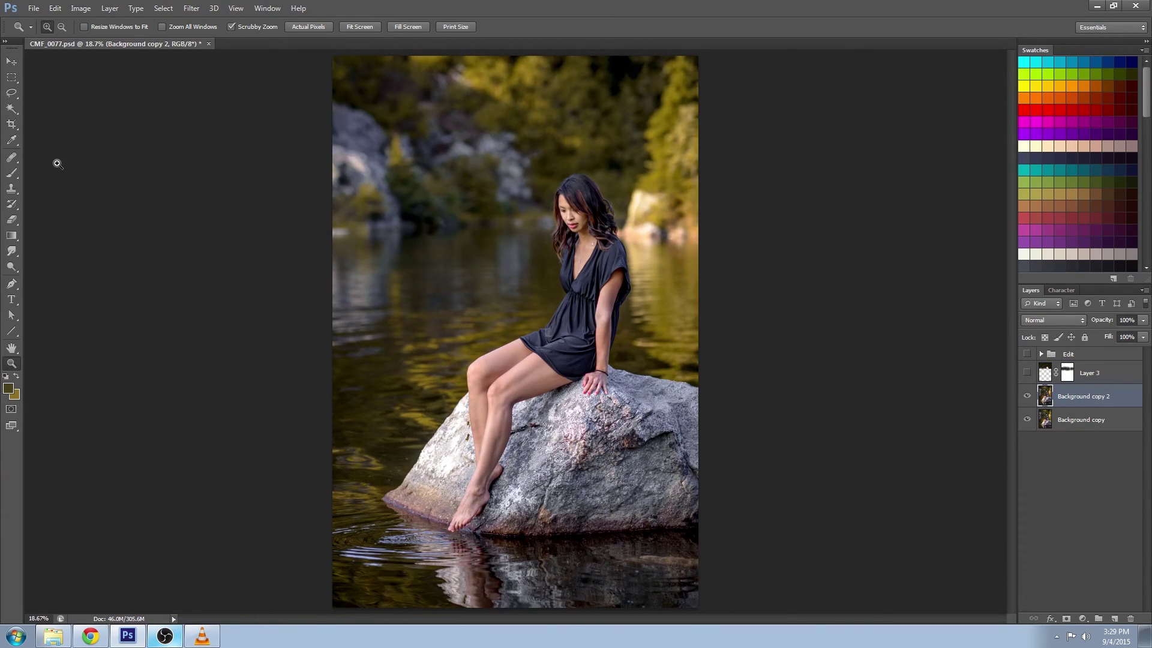
{"action": "left_click", "coordinate": [11, 92]}
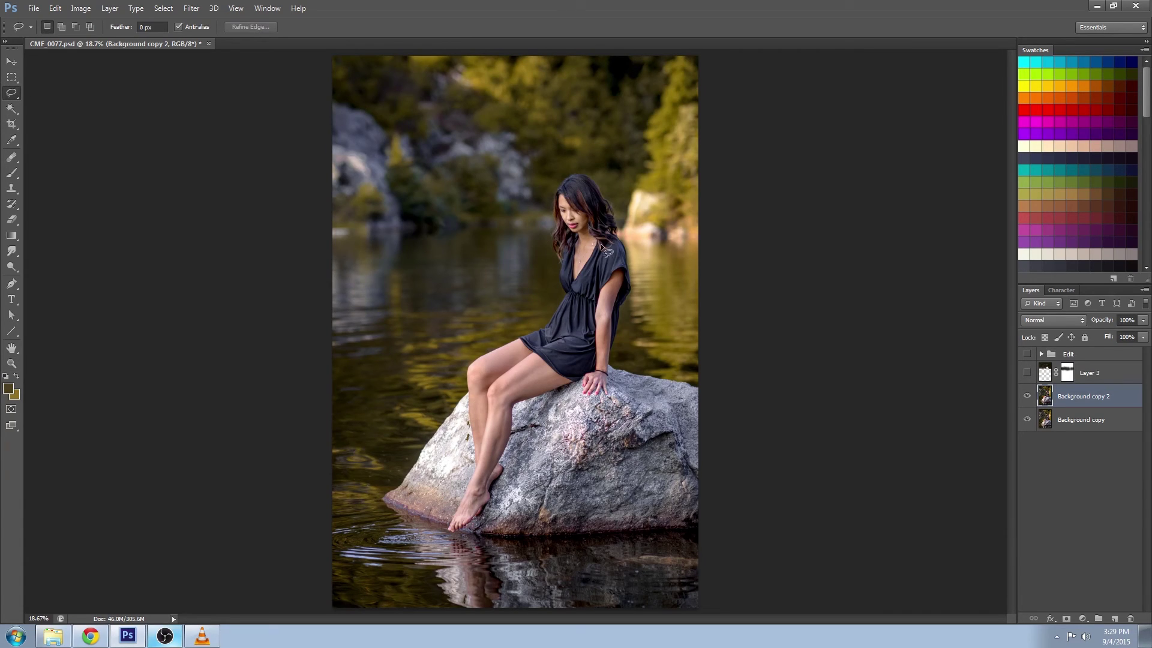
{"action": "left_click", "coordinate": [11, 157]}
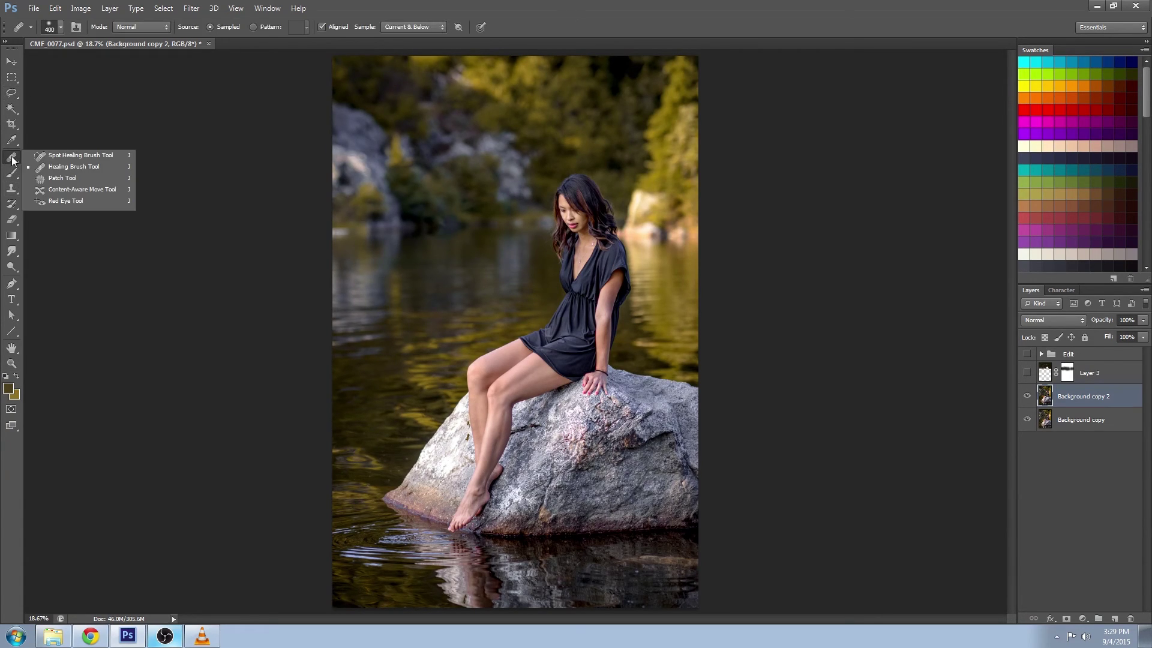
{"action": "left_click", "coordinate": [71, 177]}
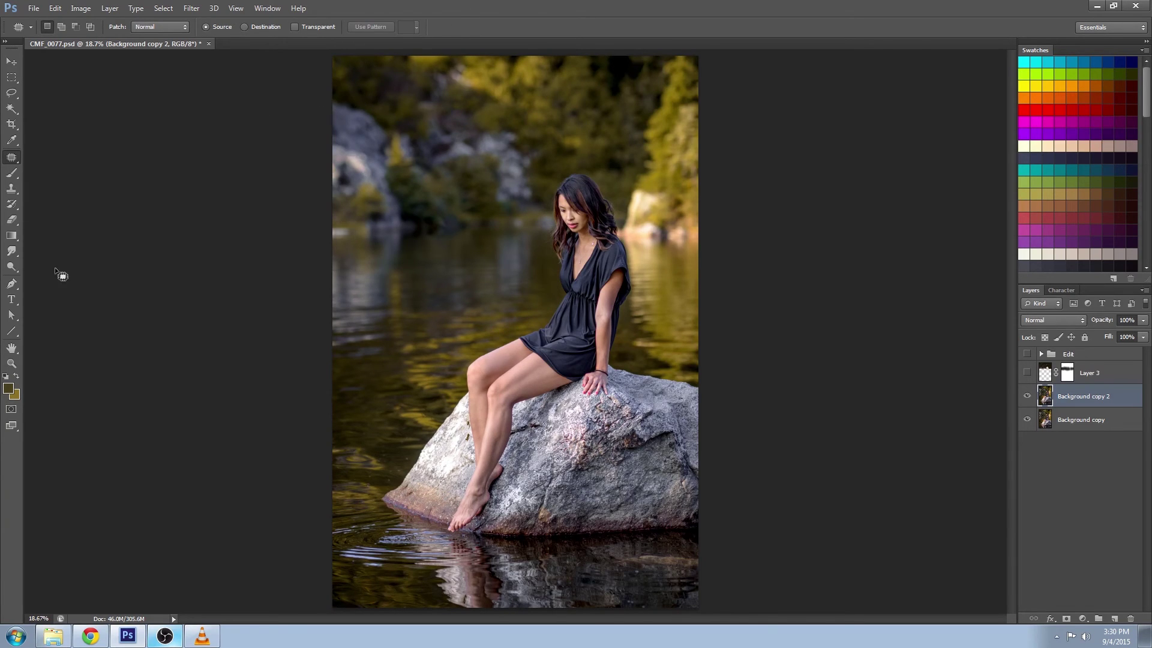
- Zoom in on the grey rocks at the photo's upper left
{"action": "left_click", "coordinate": [11, 364]}
{"action": "left_click", "coordinate": [491, 90]}
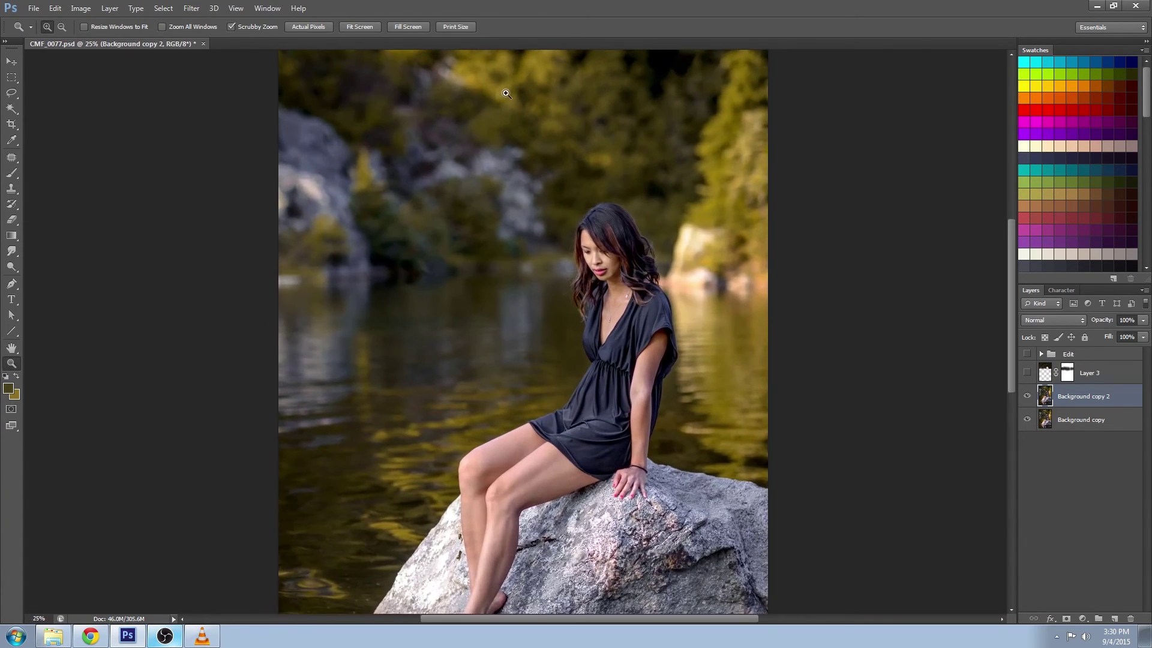
{"action": "left_click", "coordinate": [507, 97]}
{"action": "left_click_drag", "start_coordinate": [568, 191], "coordinate": [504, 211]}
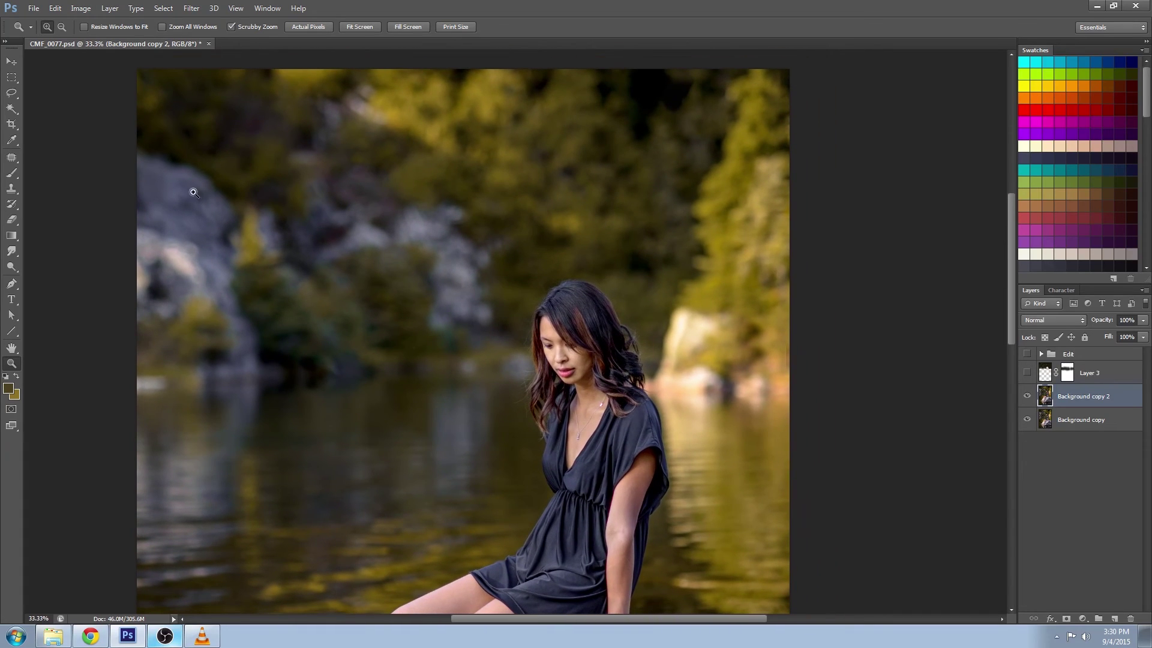
{"action": "left_click", "coordinate": [11, 157]}
- Outline the upper-left grey rocks and patch them with nearby foliage, redrawing the outline once
{"action": "mouse_move", "coordinate": [160, 150]}
{"action": "left_mouse_down"}
{"action": "mouse_move", "coordinate": [119, 141]}
{"action": "mouse_move", "coordinate": [104, 250]}
{"action": "mouse_move", "coordinate": [117, 320]}
{"action": "mouse_move", "coordinate": [159, 332]}
{"action": "mouse_move", "coordinate": [203, 308]}
{"action": "mouse_move", "coordinate": [225, 347]}
{"action": "mouse_move", "coordinate": [184, 364]}
{"action": "mouse_move", "coordinate": [279, 375]}
{"action": "mouse_move", "coordinate": [289, 360]}
{"action": "mouse_move", "coordinate": [260, 321]}
{"action": "mouse_move", "coordinate": [236, 198]}
{"action": "mouse_move", "coordinate": [223, 176]}
{"action": "mouse_move", "coordinate": [139, 147]}
{"action": "left_mouse_up"}
{"action": "mouse_move", "coordinate": [192, 221]}
{"action": "left_mouse_down"}
{"action": "mouse_move", "coordinate": [376, 195]}
{"action": "mouse_move", "coordinate": [554, 145]}
{"action": "mouse_move", "coordinate": [524, 118]}
{"action": "mouse_move", "coordinate": [585, 135]}
{"action": "left_mouse_up"}
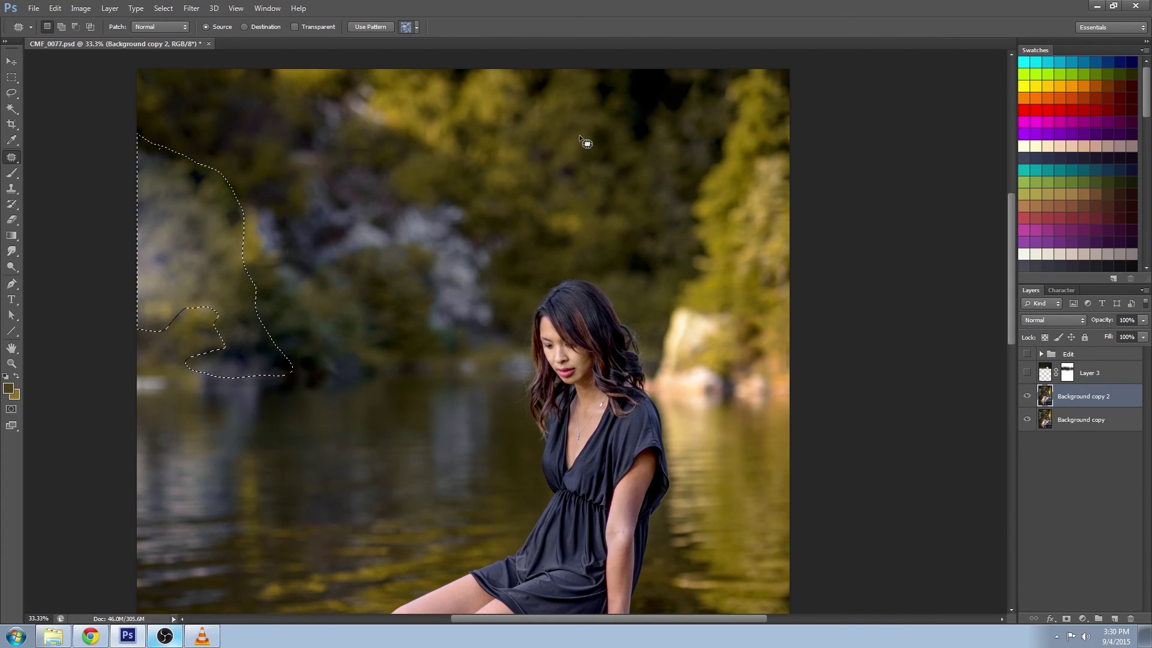
{"action": "key", "text": "ctrl+d"}
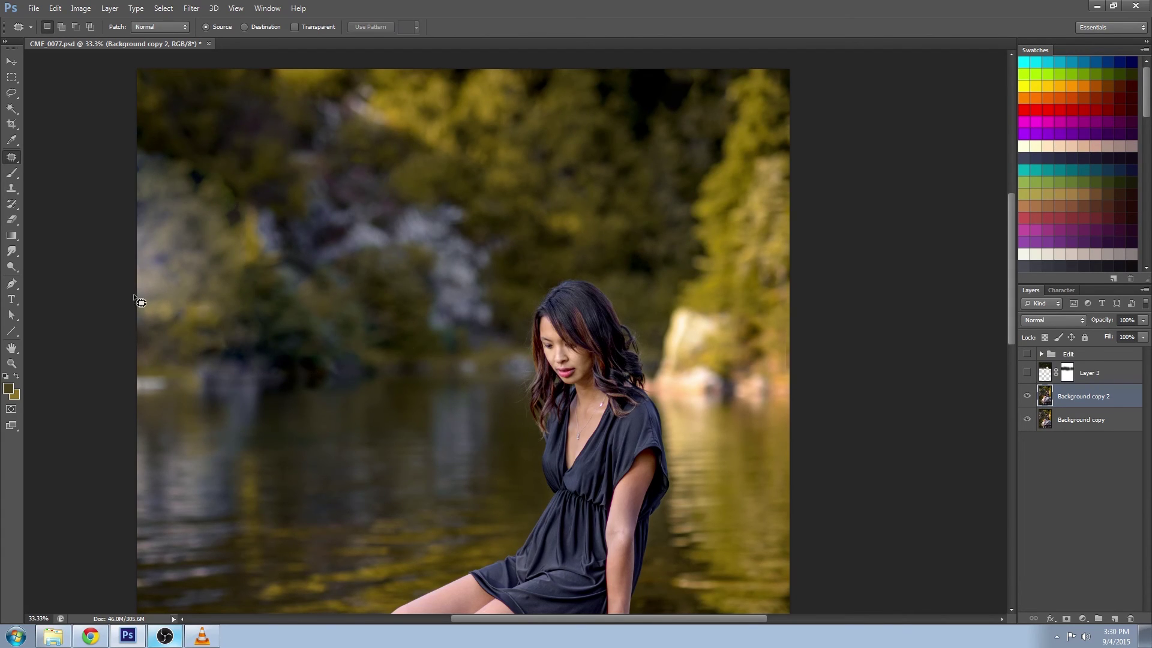
{"action": "mouse_move", "coordinate": [140, 302]}
{"action": "left_mouse_down"}
{"action": "mouse_move", "coordinate": [215, 242]}
{"action": "mouse_move", "coordinate": [139, 329]}
{"action": "left_mouse_up"}
{"action": "left_click_drag", "start_coordinate": [379, 469], "coordinate": [379, 469]}
{"action": "left_click", "coordinate": [11, 172]}
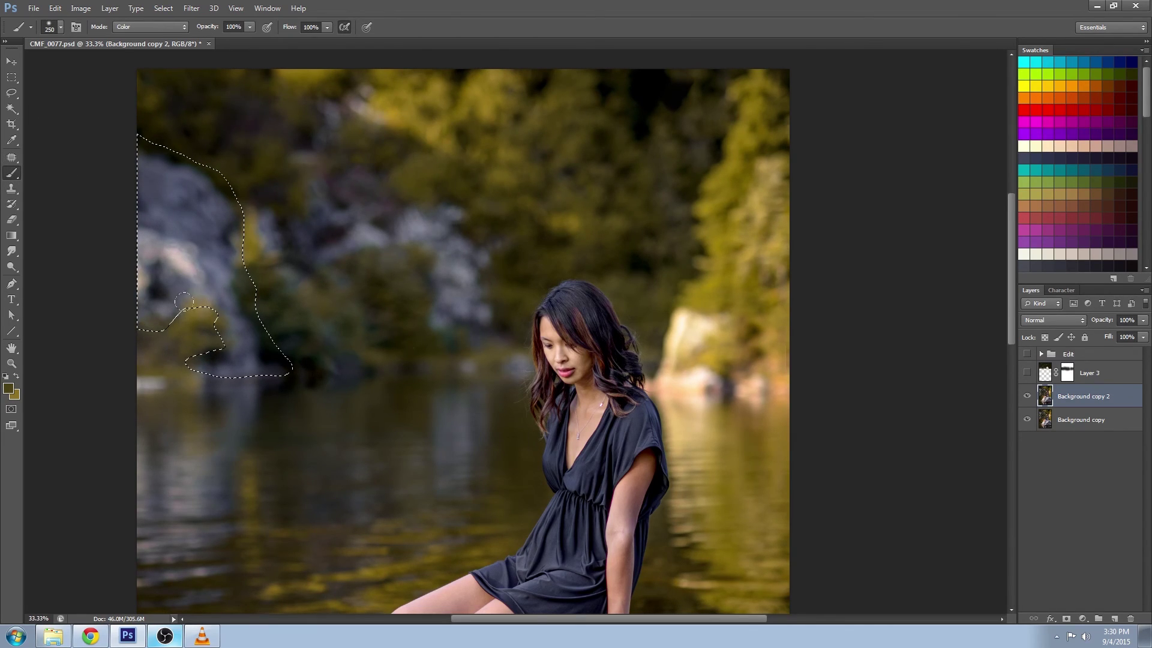
- Tint the outlined rocks yellow-olive and preview patching with the upper-right tree texture
{"action": "left_click_drag", "start_coordinate": [177, 325], "coordinate": [217, 357]}
{"action": "left_click", "coordinate": [11, 157]}
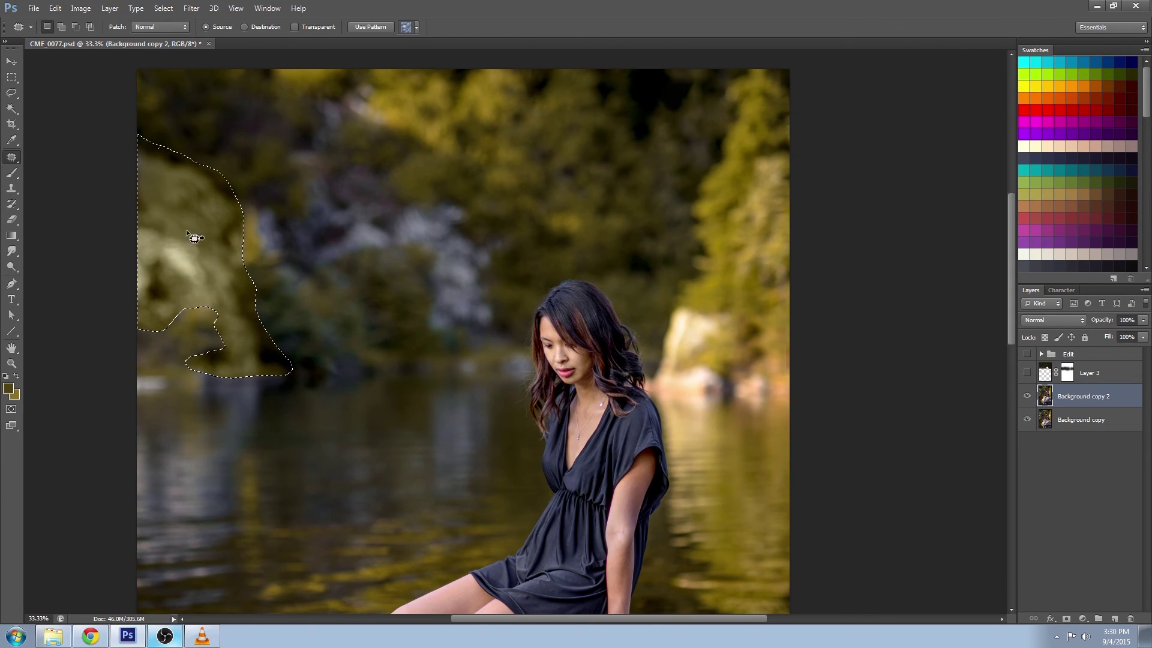
{"action": "mouse_move", "coordinate": [195, 214]}
{"action": "left_mouse_down"}
{"action": "mouse_move", "coordinate": [576, 118]}
{"action": "mouse_move", "coordinate": [757, 243]}
{"action": "mouse_move", "coordinate": [757, 270]}
{"action": "left_mouse_up"}
- Cover the outlined rocks with dark olive paint using the brush in Normal mode
{"action": "left_click", "coordinate": [11, 173]}
{"action": "left_click", "coordinate": [171, 27]}
{"action": "left_click", "coordinate": [168, 37]}
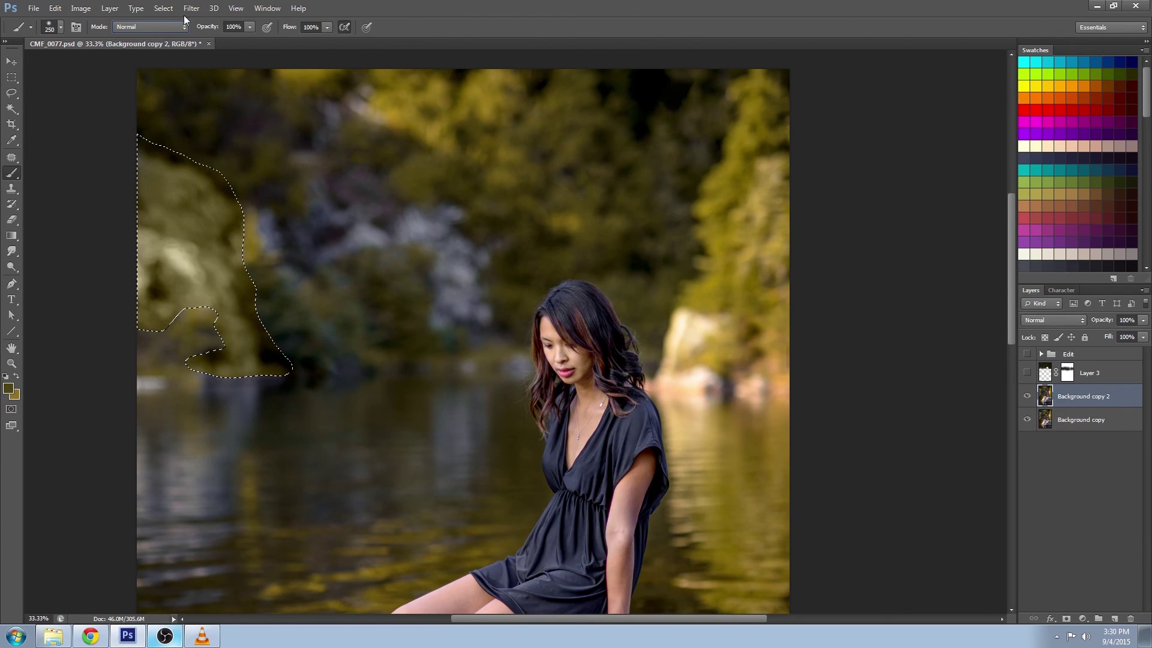
{"action": "left_click", "coordinate": [494, 208], "text": "alt"}
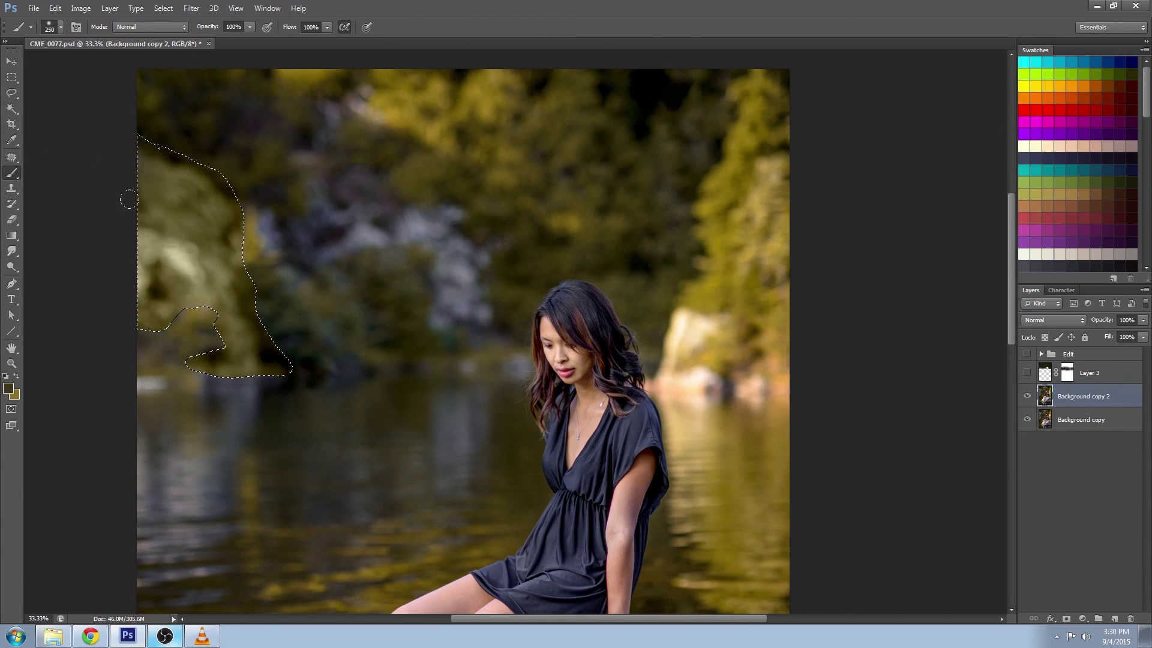
{"action": "mouse_move", "coordinate": [135, 204]}
{"action": "left_mouse_down"}
{"action": "mouse_move", "coordinate": [192, 174]}
{"action": "mouse_move", "coordinate": [276, 360]}
{"action": "left_mouse_up"}
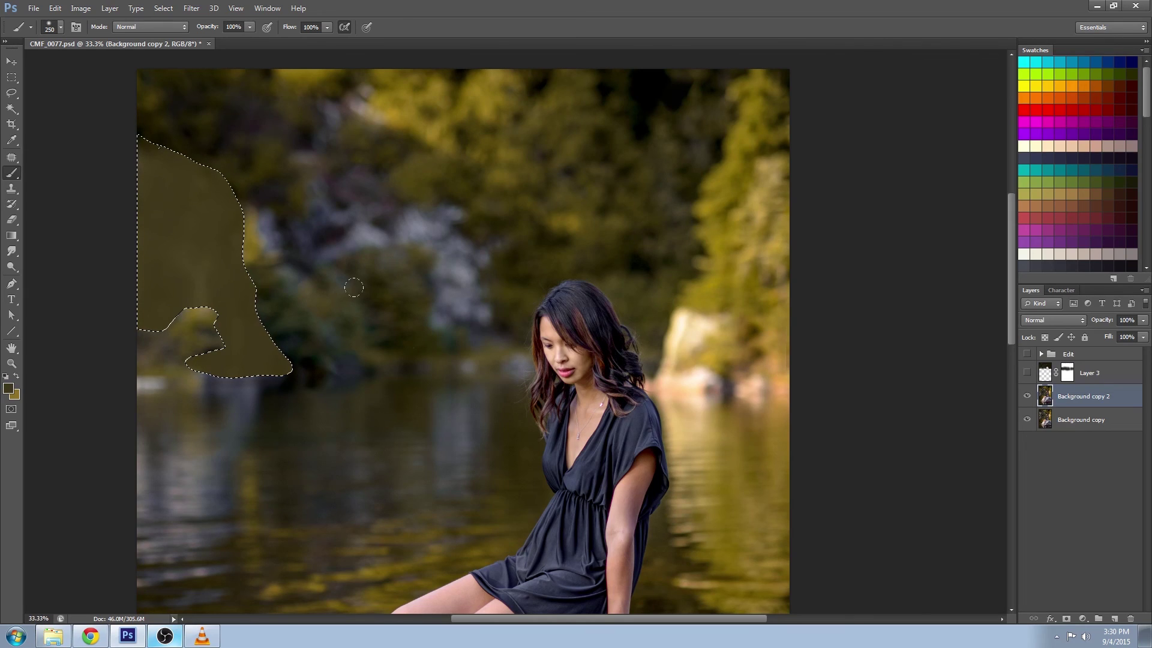
- Patch the outlined area with the upper-right trees' texture and deselect
{"action": "left_click", "coordinate": [11, 157]}
{"action": "mouse_move", "coordinate": [214, 244]}
{"action": "left_mouse_down"}
{"action": "mouse_move", "coordinate": [618, 147]}
{"action": "mouse_move", "coordinate": [599, 129]}
{"action": "mouse_move", "coordinate": [600, 141]}
{"action": "left_mouse_up"}
{"action": "key", "text": "ctrl+d"}
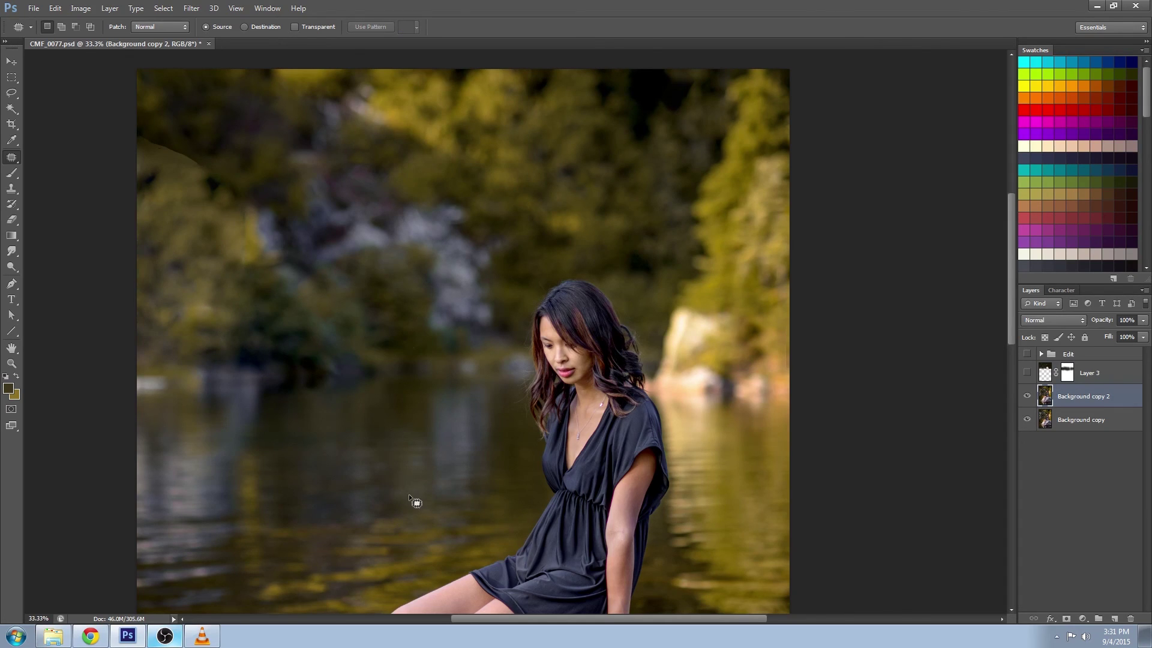
- Spot-heal the dark seam at the upper-left edge and a blemish on the left trees
{"action": "right_click", "coordinate": [11, 158]}
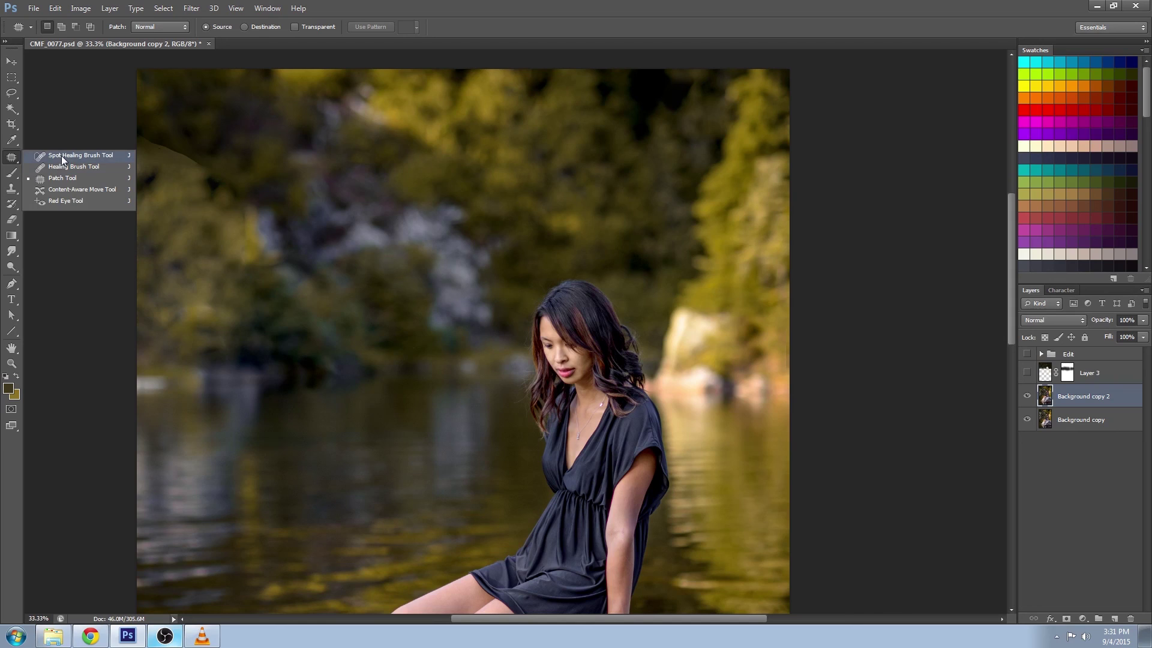
{"action": "left_click", "coordinate": [60, 156]}
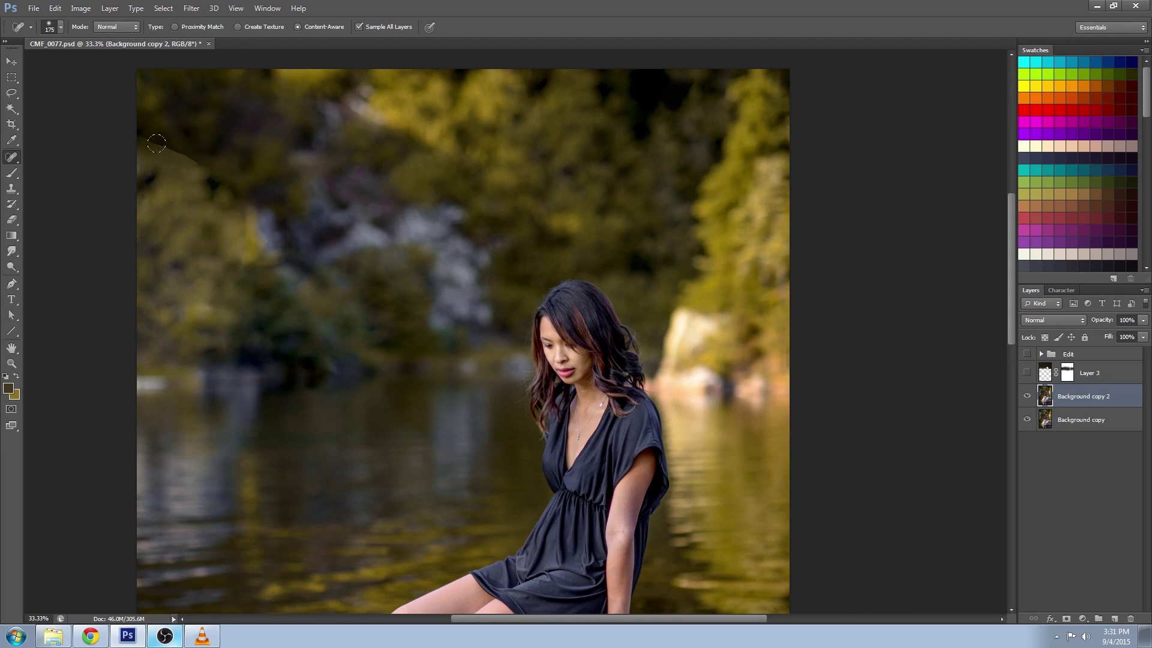
{"action": "left_click_drag", "start_coordinate": [138, 147], "coordinate": [202, 159]}
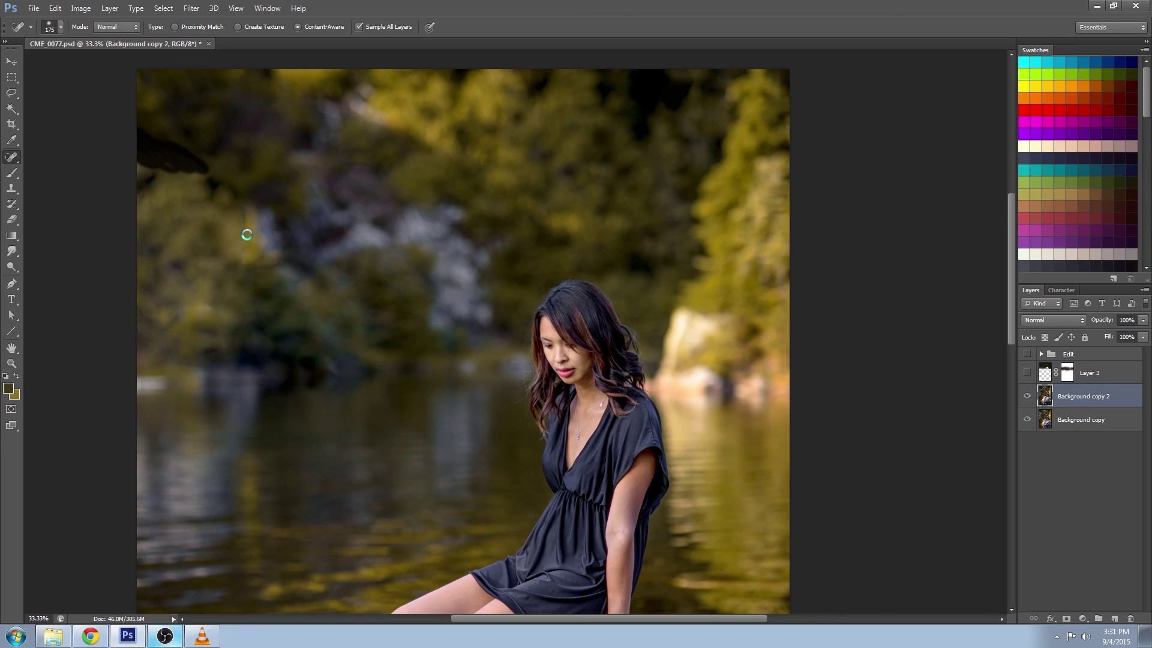
{"action": "left_click_drag", "start_coordinate": [243, 225], "coordinate": [242, 214]}
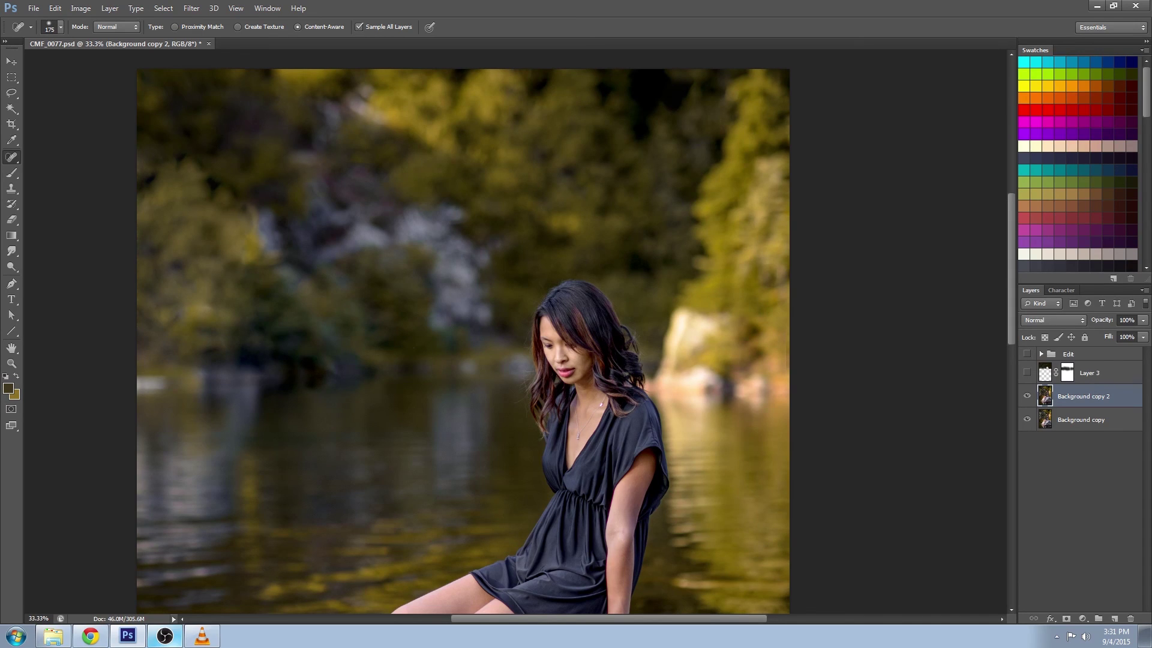
- Spot-heal the remaining small marks scattered across the left-side foliage
{"action": "left_click", "coordinate": [176, 267]}
{"action": "left_click", "coordinate": [216, 251]}
{"action": "left_click_drag", "start_coordinate": [203, 308], "coordinate": [198, 307]}
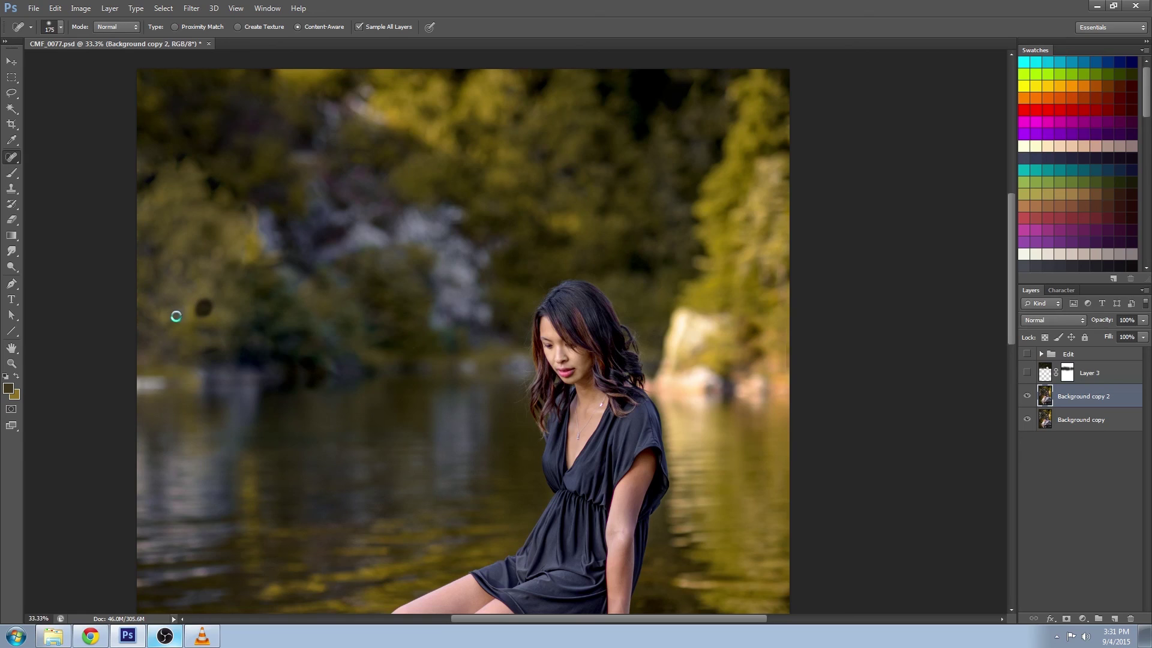
{"action": "left_click", "coordinate": [175, 314]}
{"action": "left_click", "coordinate": [216, 251]}
{"action": "left_click", "coordinate": [205, 312]}
{"action": "left_click", "coordinate": [176, 265]}
{"action": "left_click", "coordinate": [162, 315]}
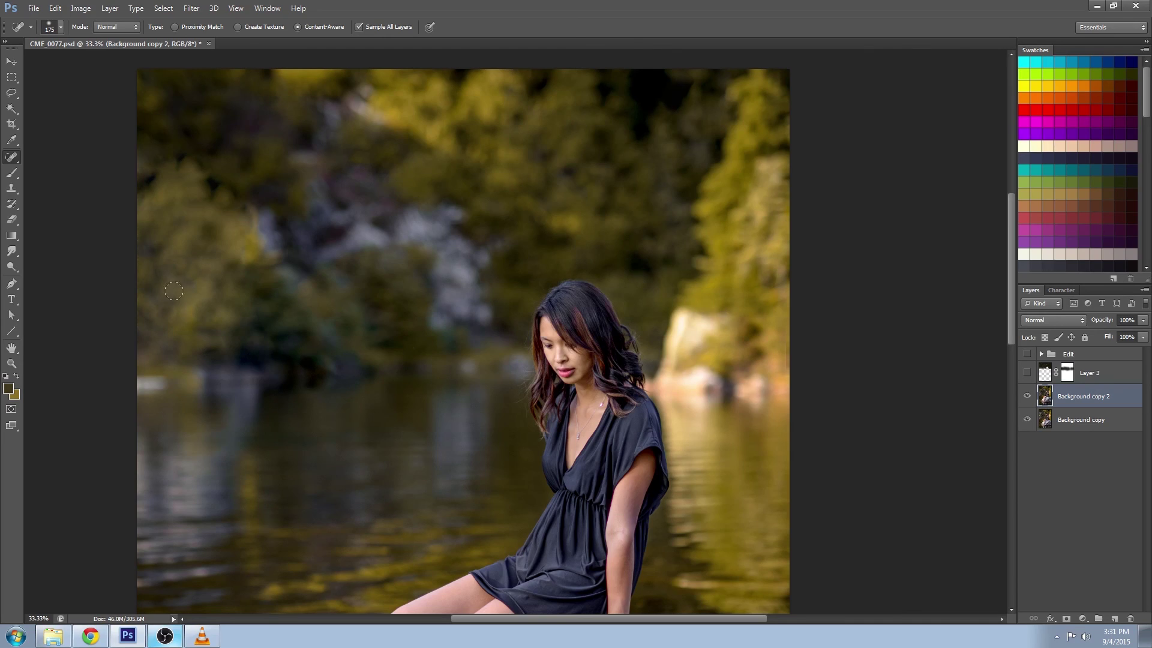
{"action": "key", "text": "b"}
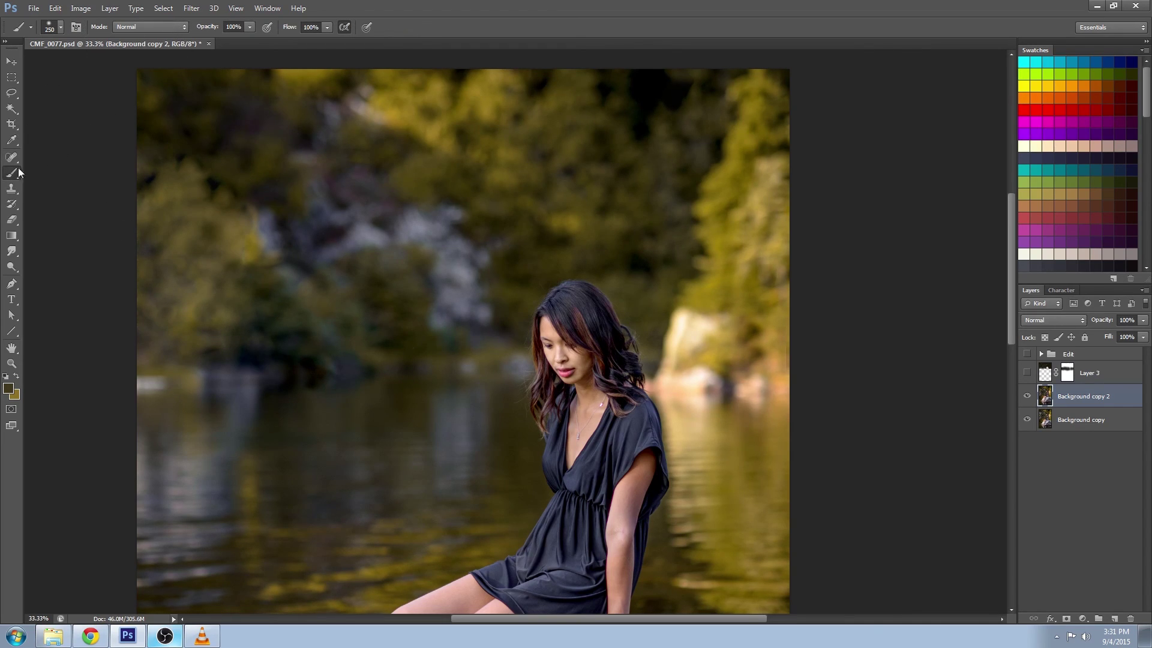
- Set the brush to Color blend mode and sample an olive colour from the foliage
{"action": "left_click", "coordinate": [159, 27]}
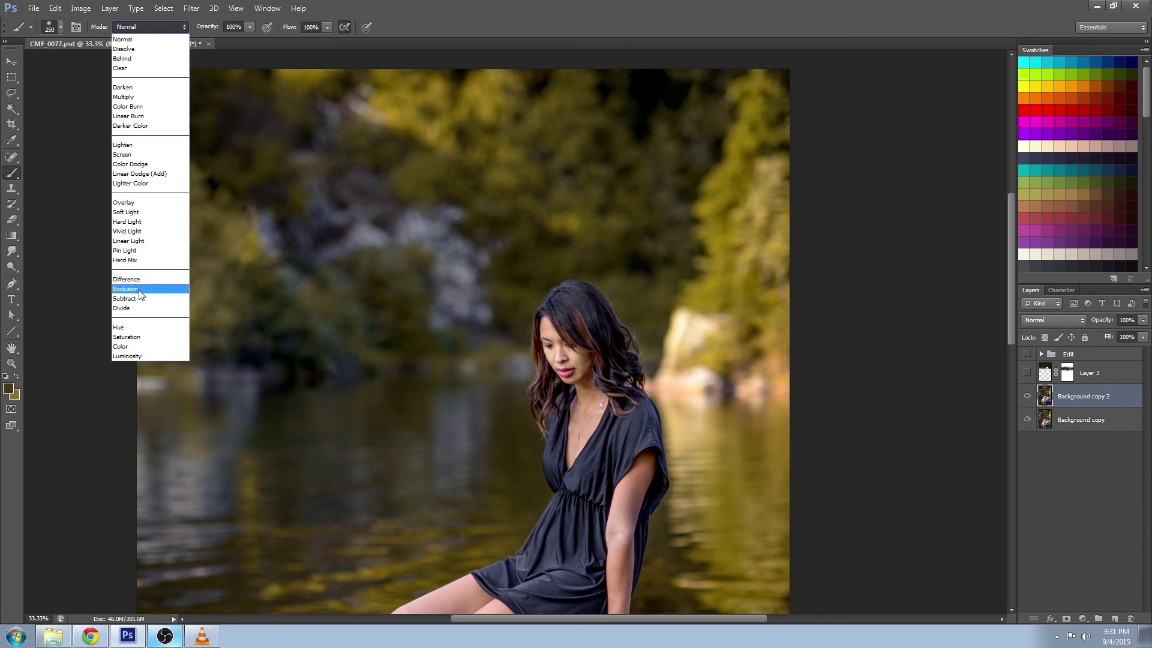
{"action": "left_click", "coordinate": [141, 347]}
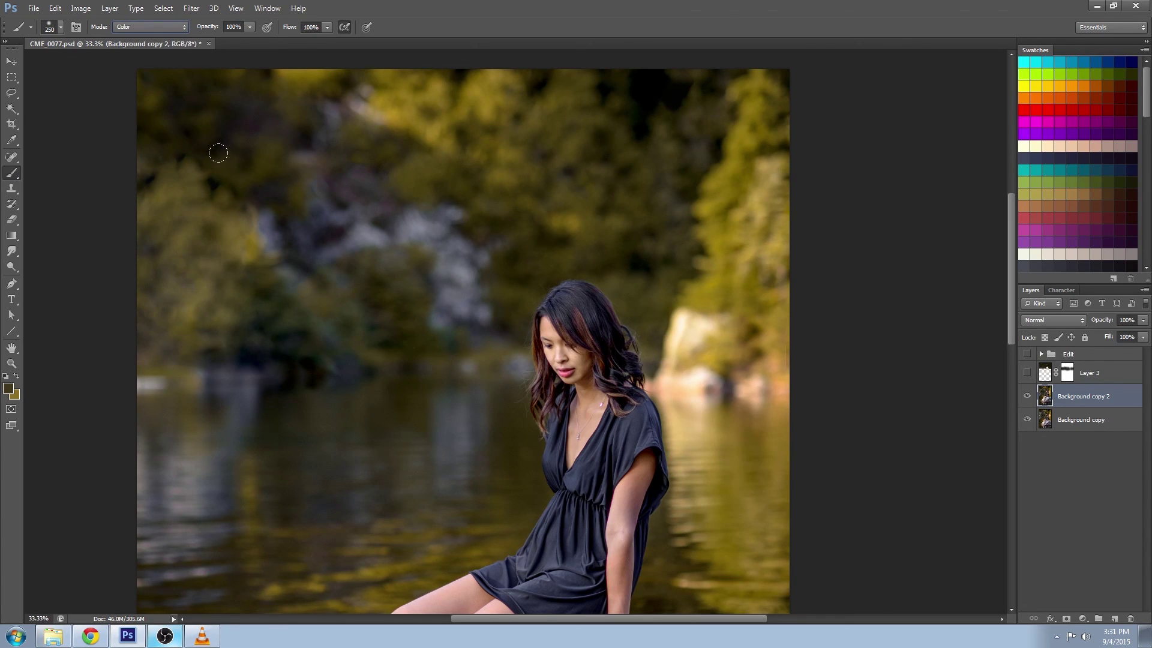
{"action": "left_click", "coordinate": [192, 221], "text": "alt"}
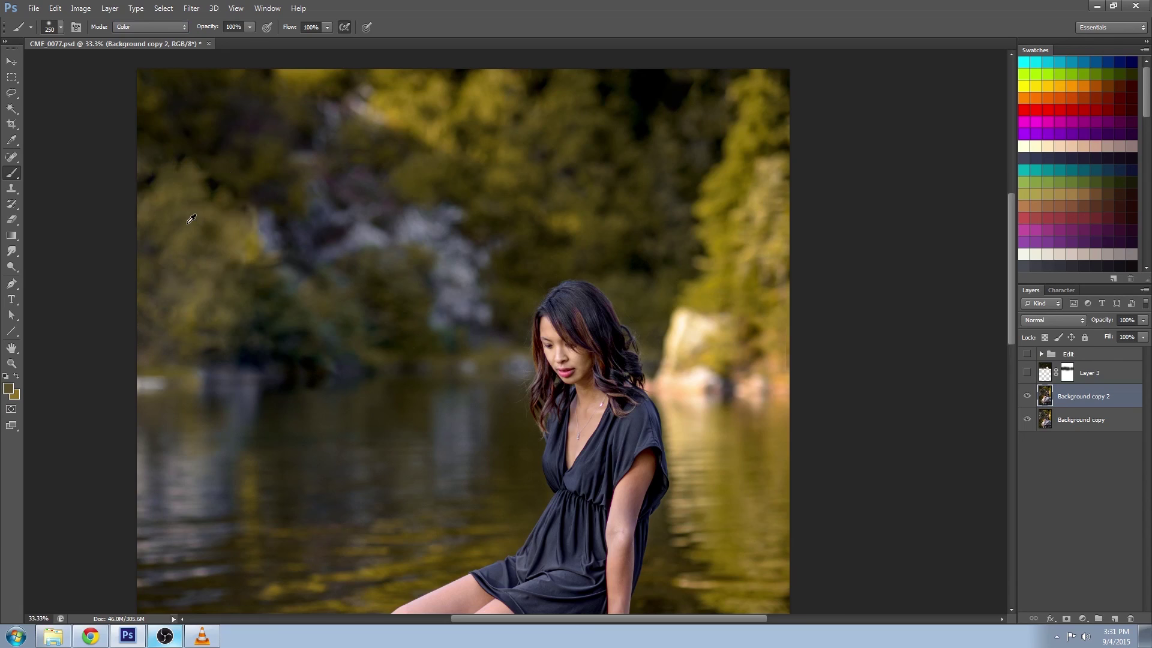